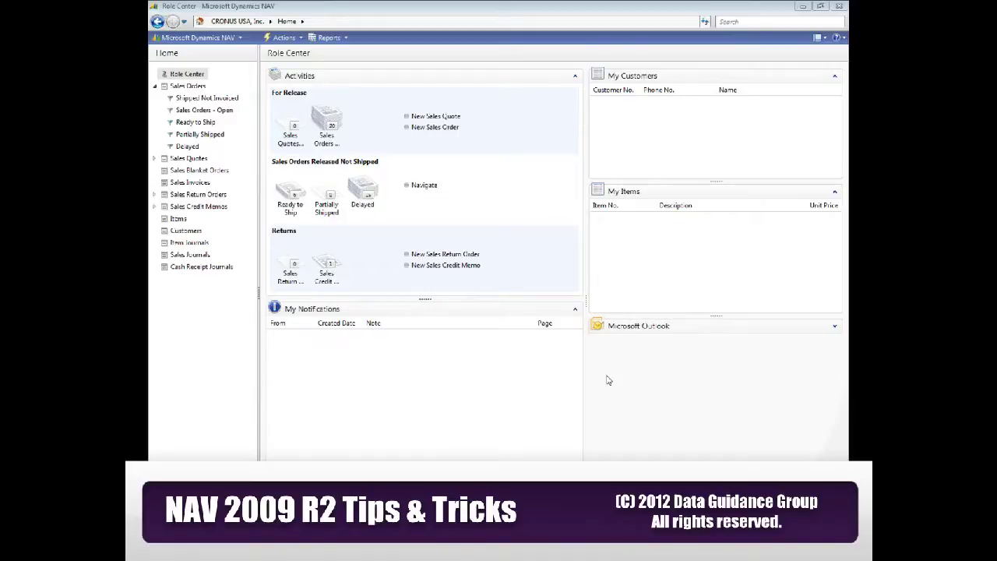
Step: Widen the navigation pane and adjust the dividers between the Activities, My Notifications and My Customers parts of the Role Center
left_click(193, 78)
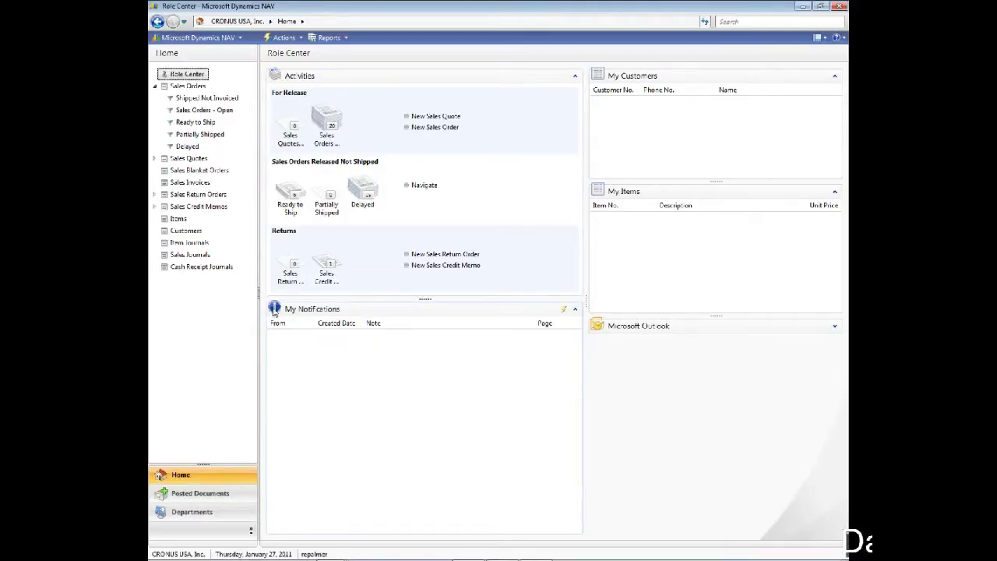
left_click_drag(259, 293, 318, 293)
mouse_move(471, 300)
left_mouse_down()
mouse_move(467, 344)
mouse_move(465, 301)
left_mouse_up()
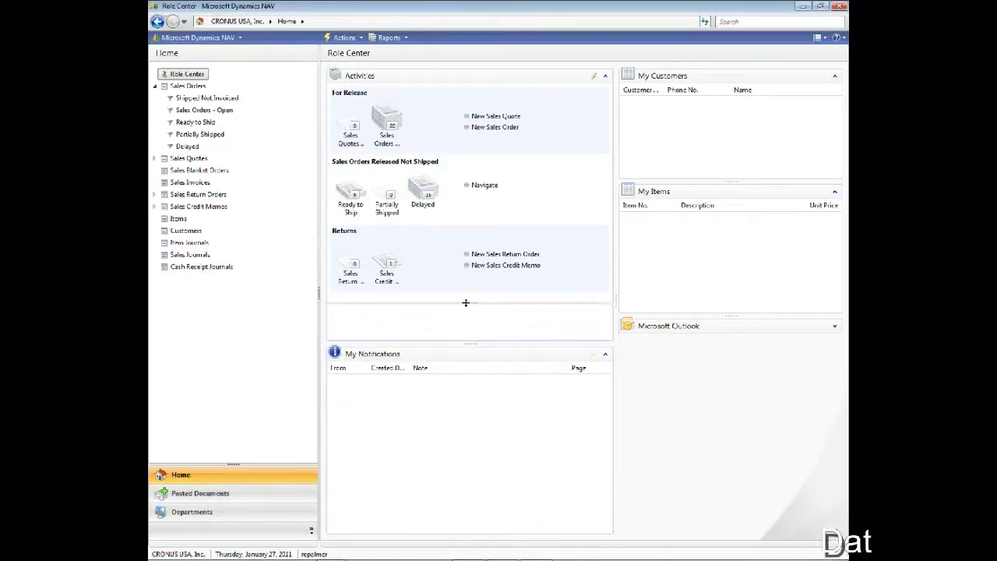
mouse_move(616, 307)
left_mouse_down()
mouse_move(657, 296)
mouse_move(622, 305)
left_mouse_up()
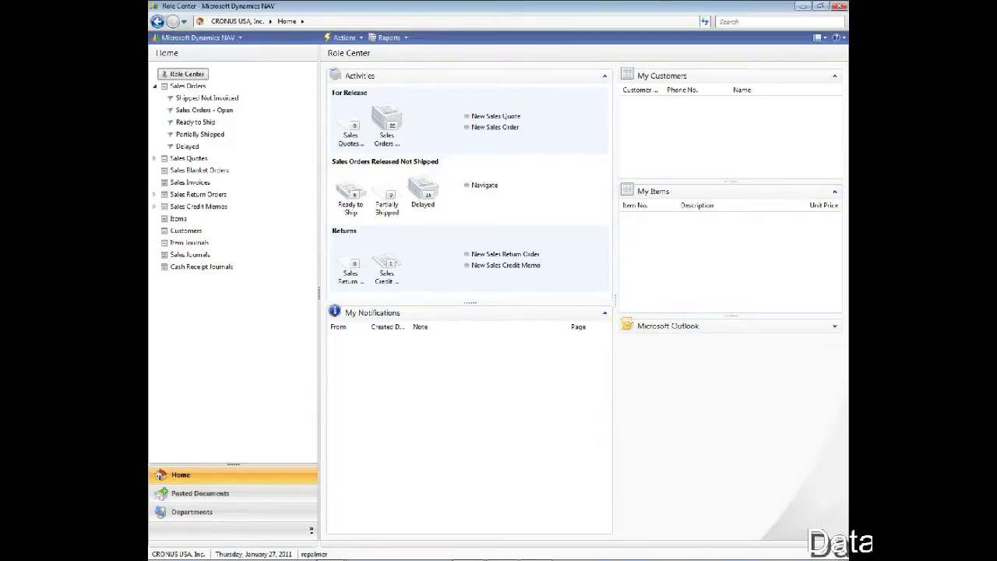
Step: Expand the Microsoft Outlook part and view the Webcast appointment from its calendar, leaving the part expanded
left_click(836, 328)
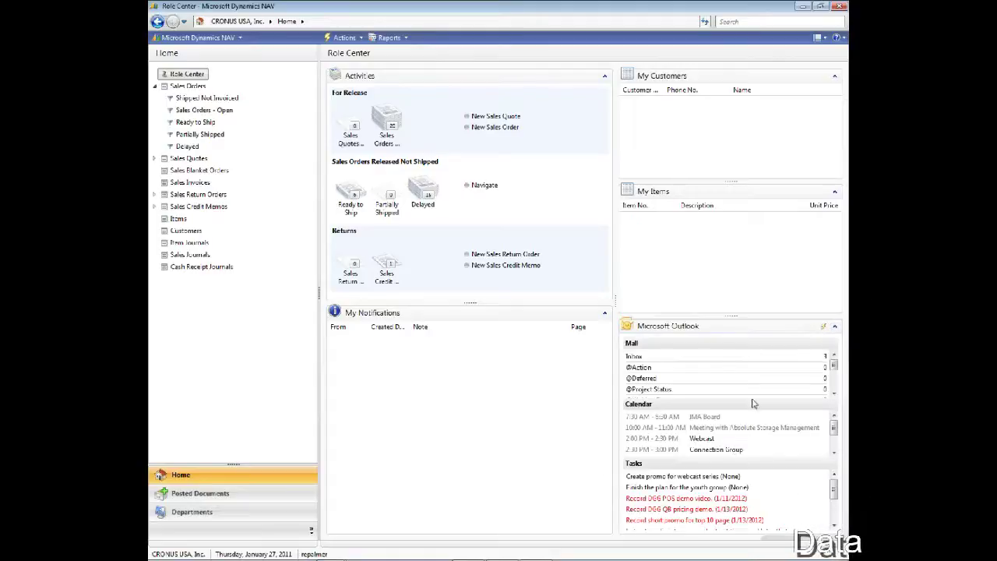
scroll(840, 487, "down", 1)
scroll(840, 482, "up", 1)
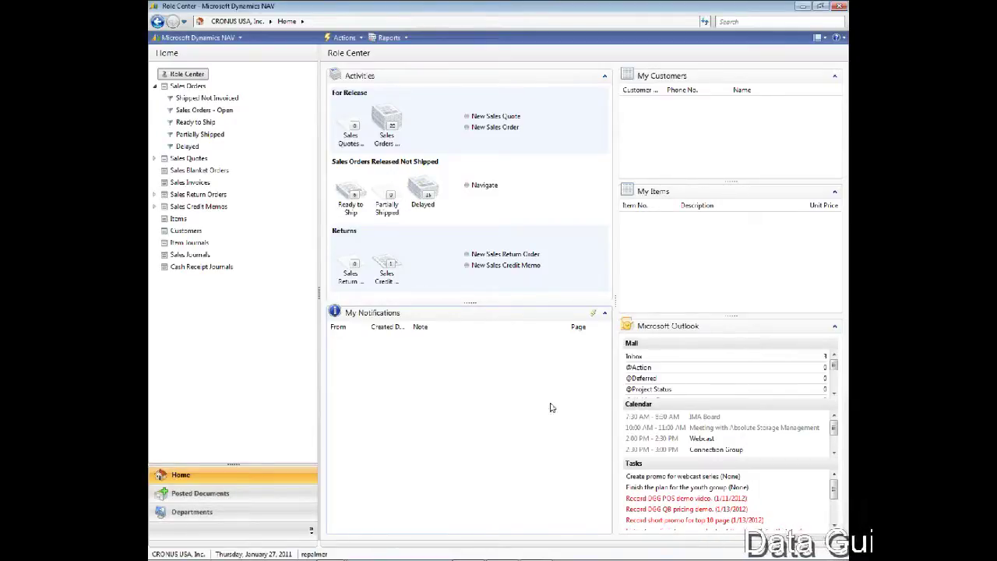
double_click(700, 441)
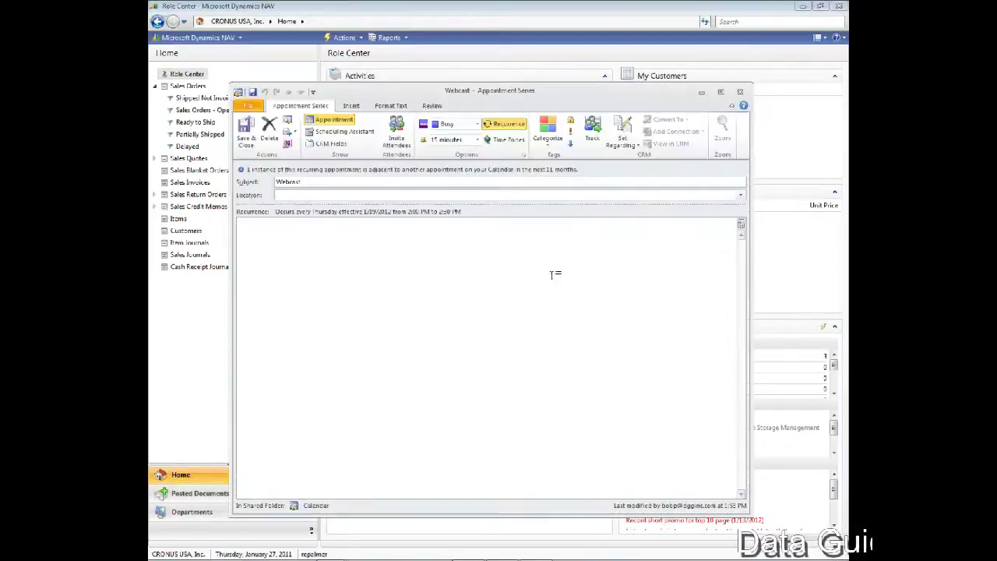
left_click(743, 94)
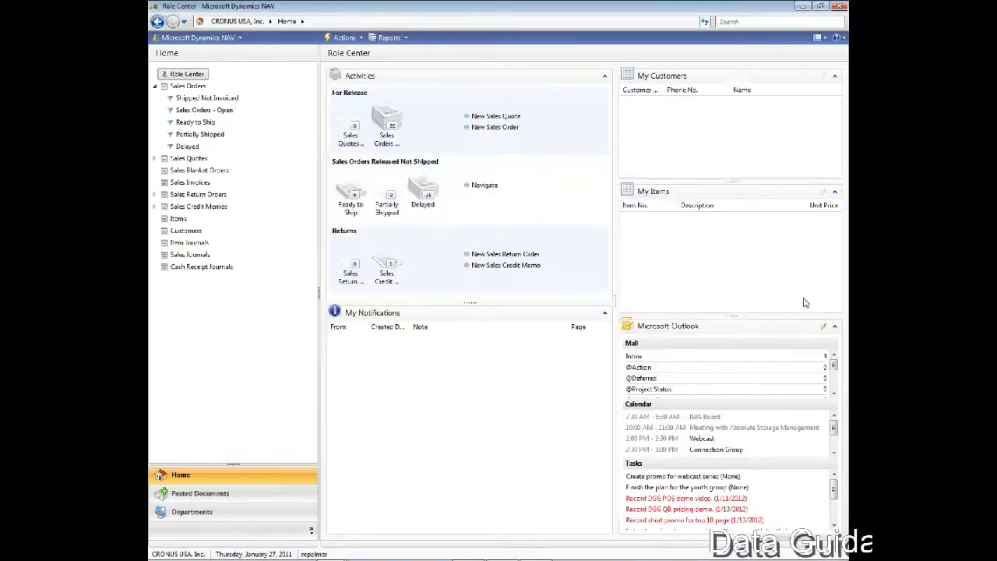
left_click(834, 326)
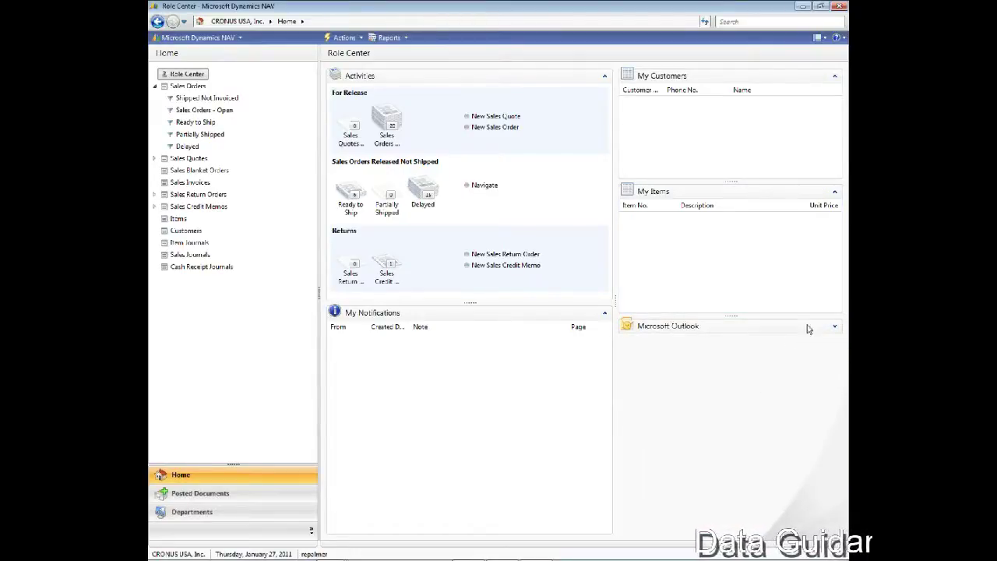
left_click(835, 327)
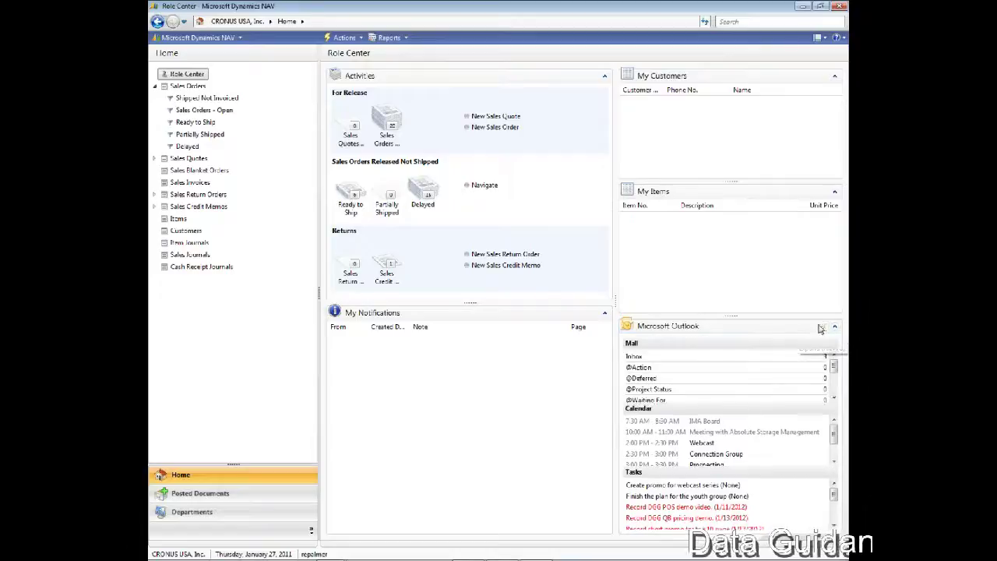
Step: Restore the window to a smaller size and bring up the customization options for the Microsoft Outlook part
left_click(824, 328)
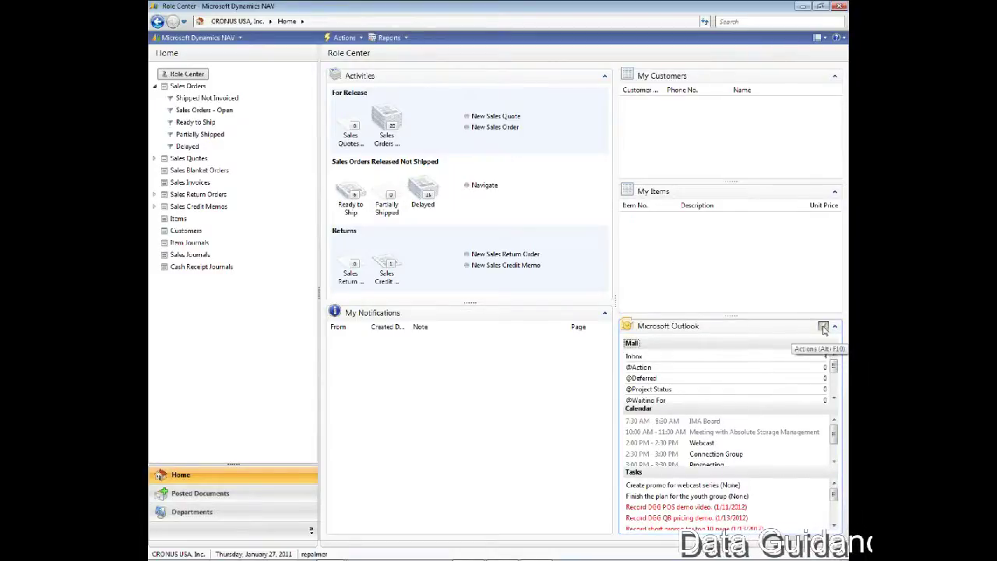
left_click(820, 6)
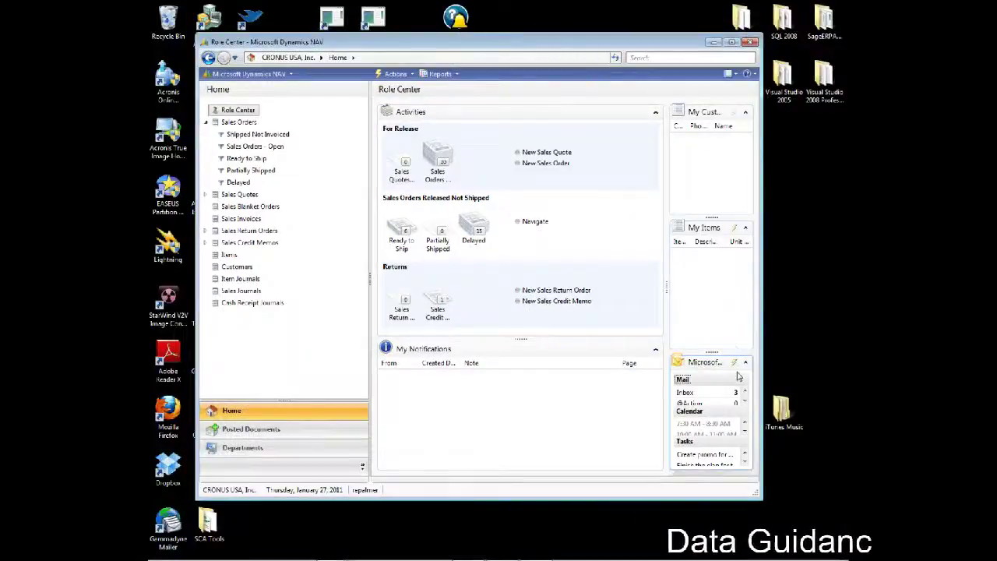
left_click(735, 363)
left_click(735, 363)
left_click(734, 364)
key("Escape")
left_click(735, 363)
left_click(735, 364)
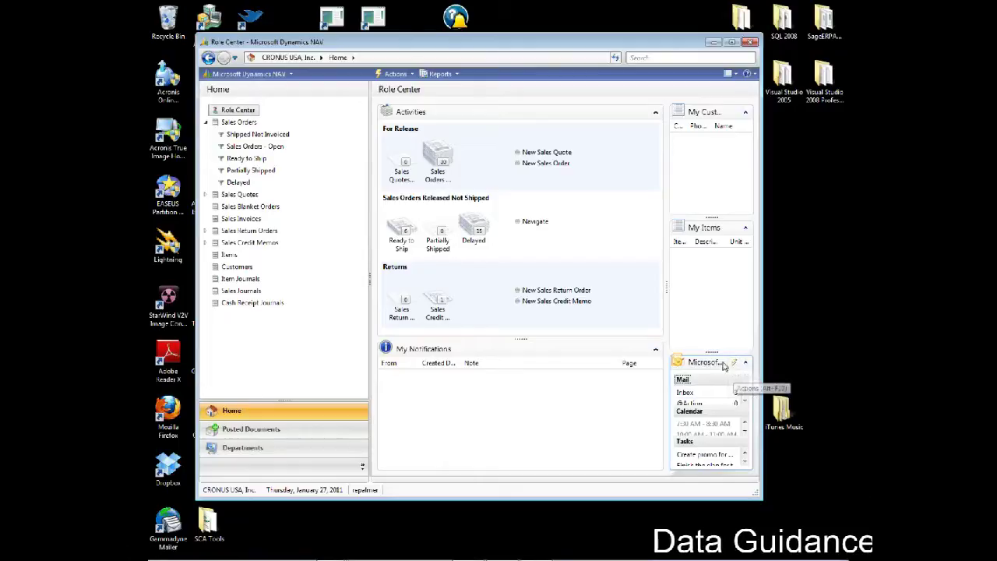
left_click(735, 363)
left_click(735, 363)
left_click(735, 363)
left_click(736, 363)
left_click(737, 364)
left_click(736, 363)
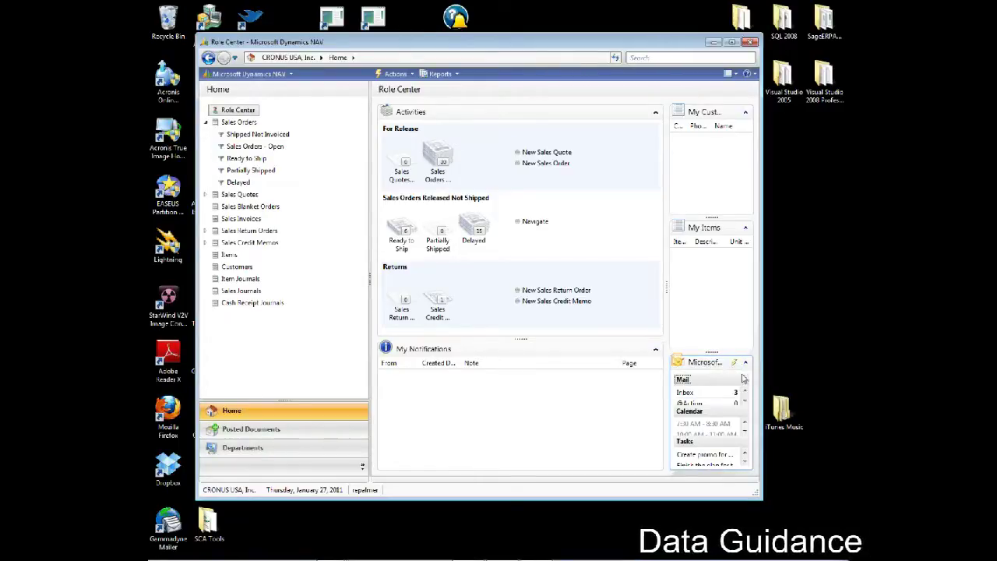
left_click(736, 364)
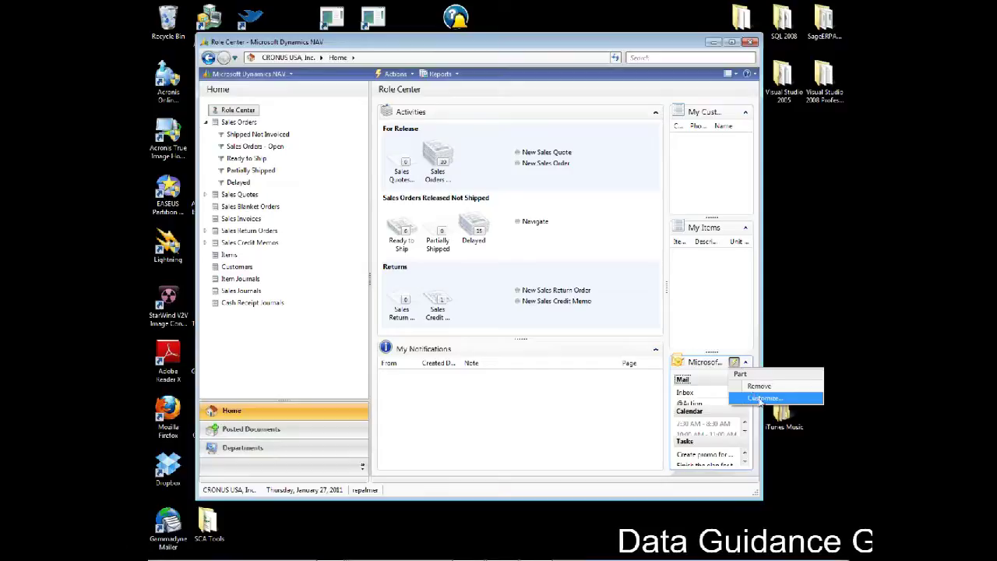
left_click(762, 400)
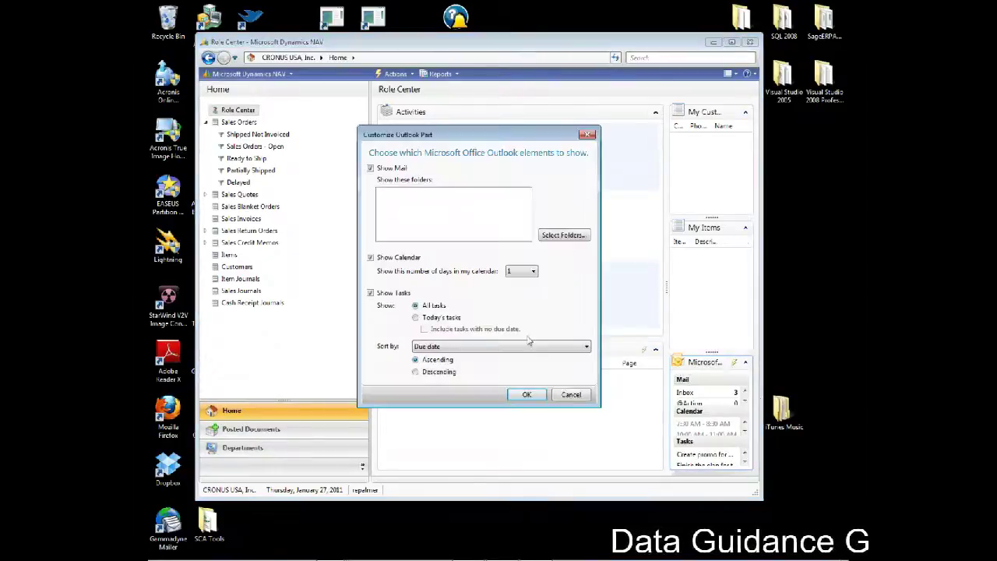
Step: Look through the mailbox folders selectable for the Outlook part, toggle Deleted Items, discard the customization and maximize the window
left_click(571, 242)
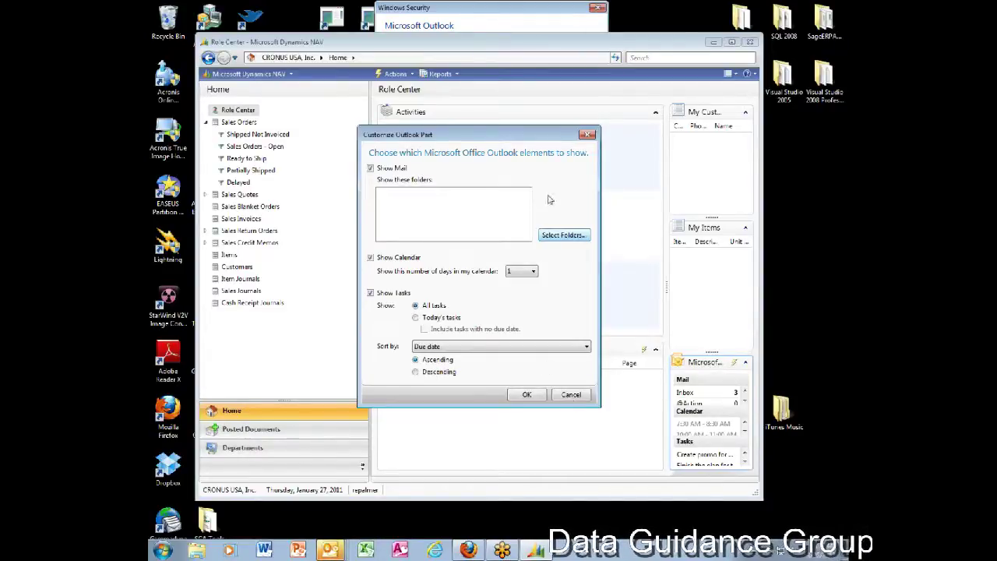
left_click(330, 550)
left_click(378, 526)
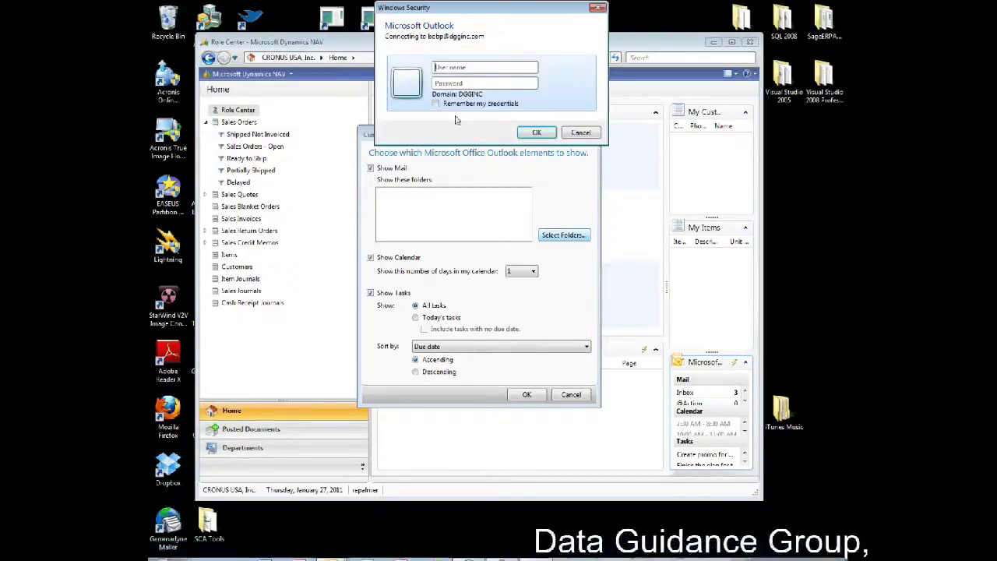
left_click(580, 133)
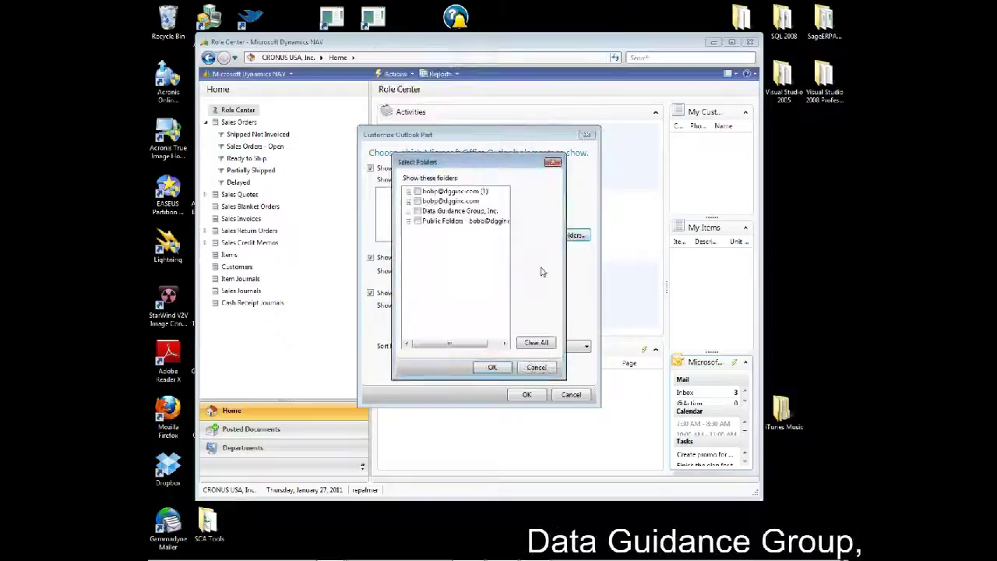
left_click(408, 191)
left_click(428, 201)
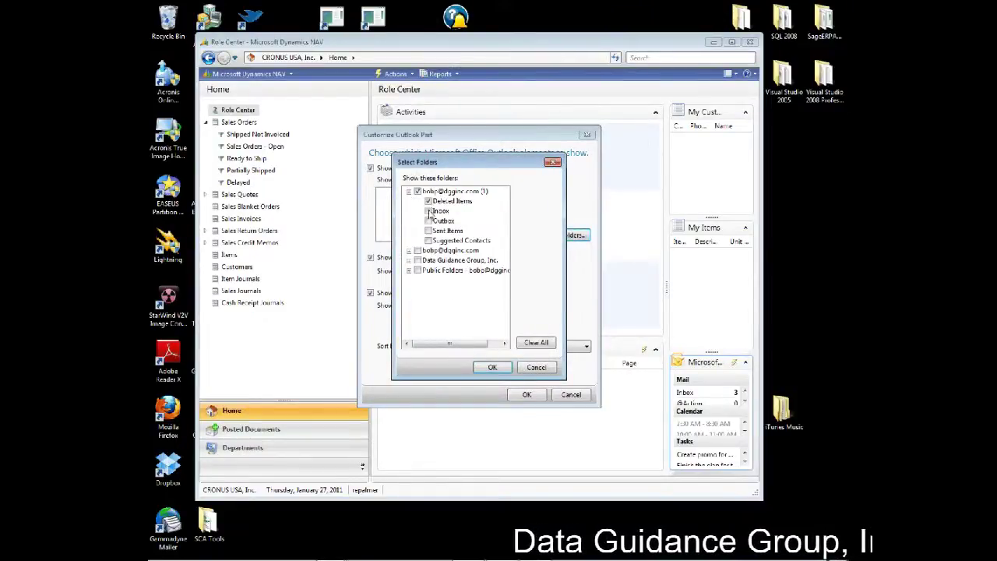
left_click(428, 201)
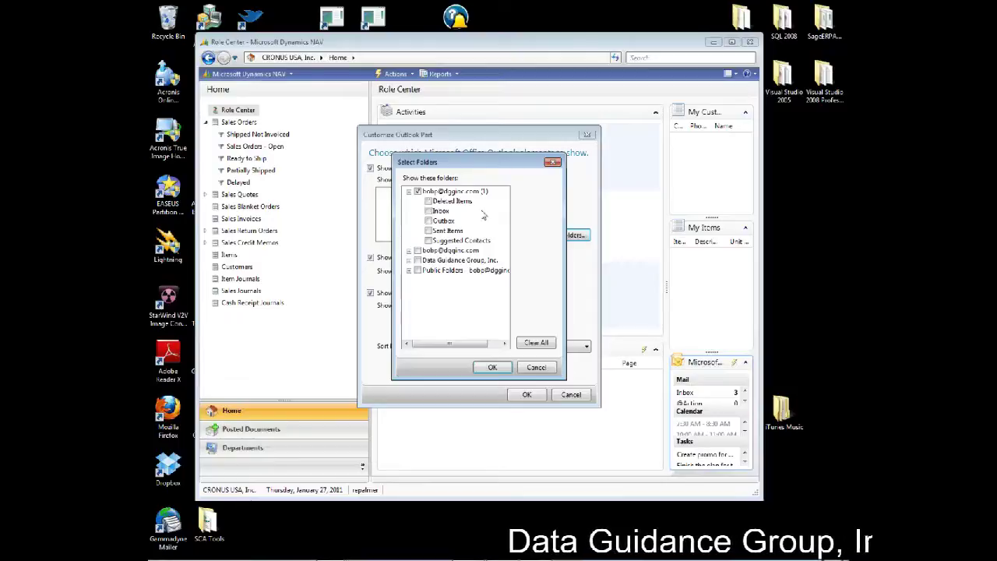
left_click(536, 370)
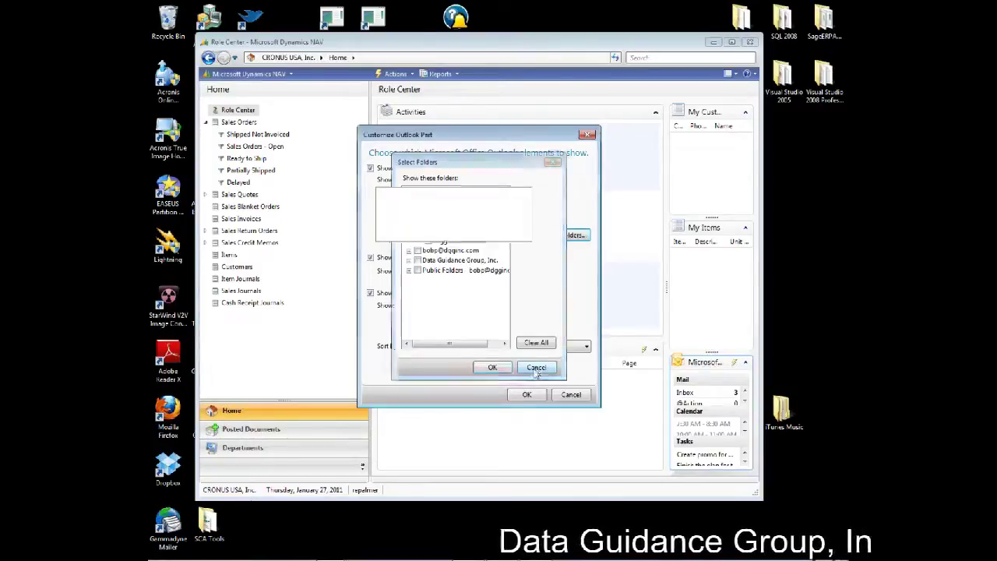
left_click(570, 396)
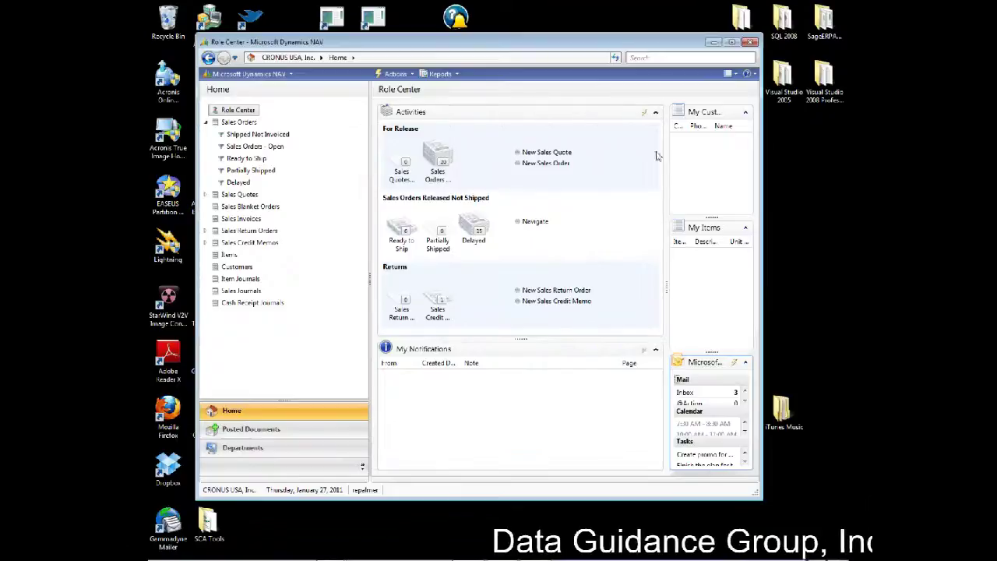
left_click(732, 45)
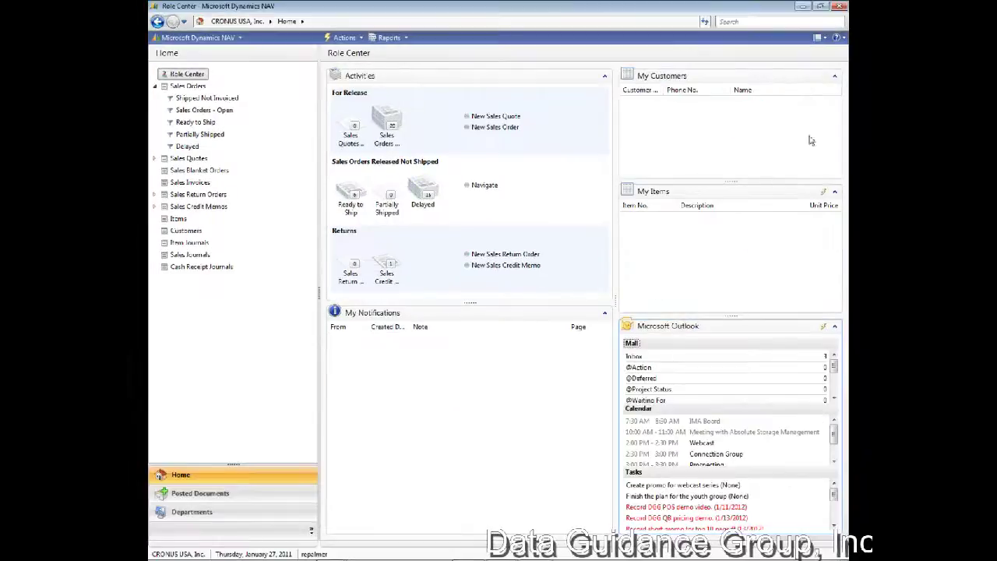
Step: Restore the window to a smaller size and widen the column holding My Customers, My Items and Microsoft Outlook
left_click(827, 79)
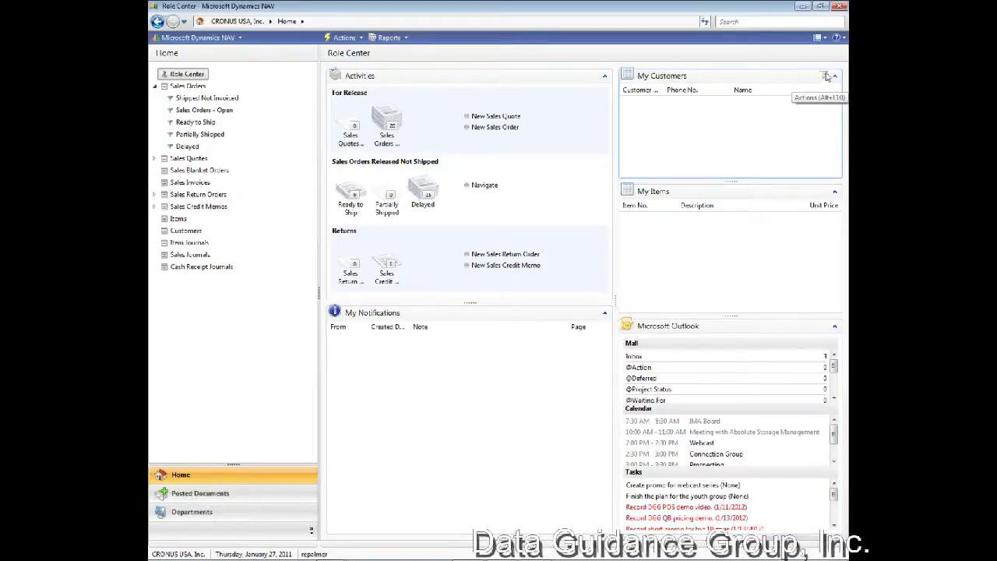
left_click(820, 8)
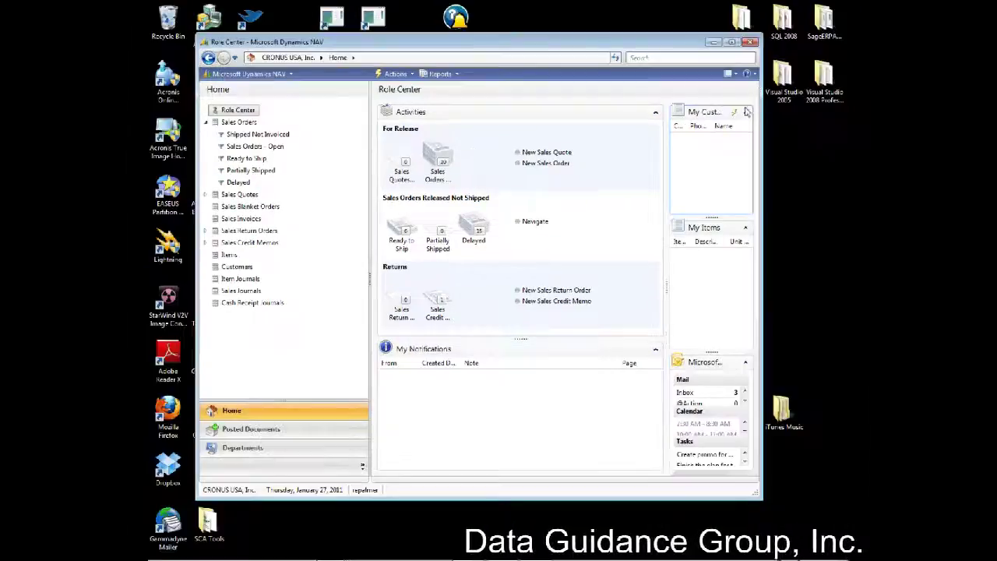
left_click_drag(667, 286, 603, 288)
left_click(745, 113)
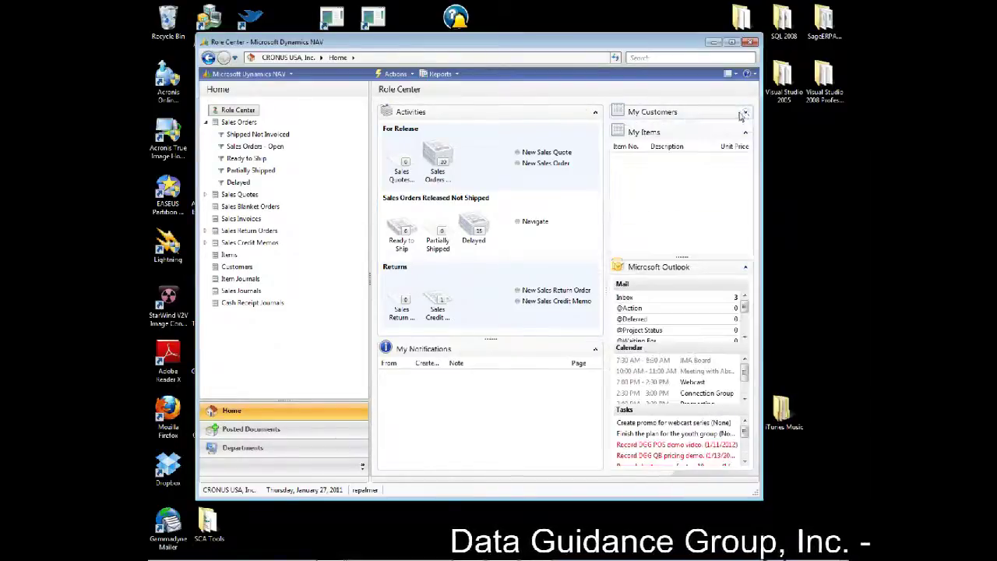
left_click(745, 113)
Step: Open the My Customers list for managing and move its editing window clear of the Role Center's edge
left_click(735, 113)
left_click(734, 114)
left_click(735, 113)
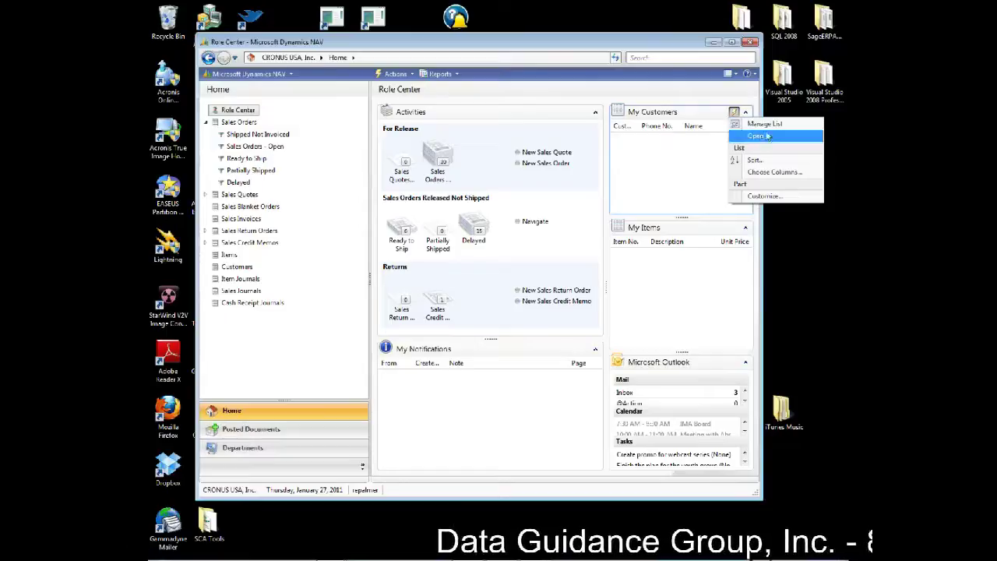
left_click(767, 125)
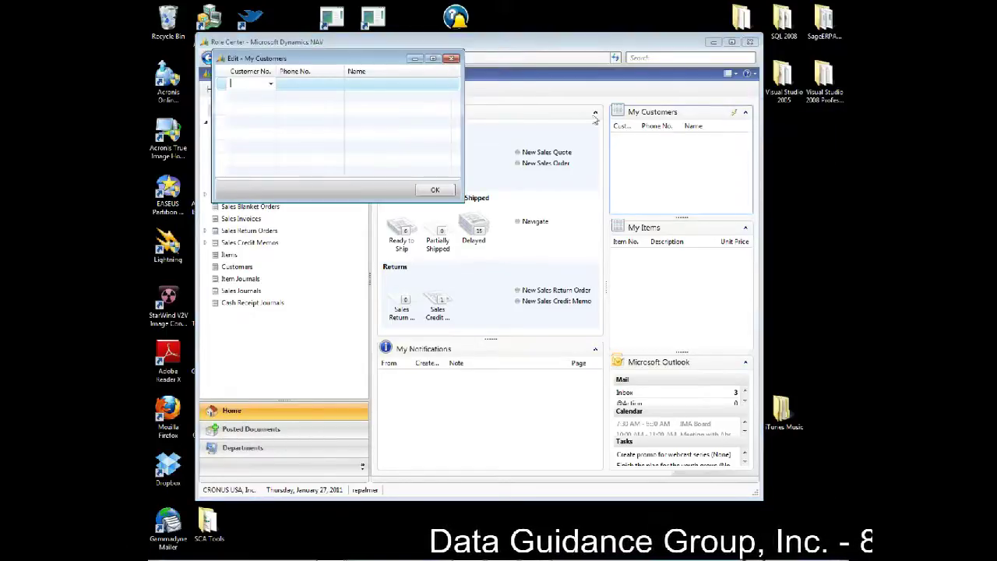
left_click_drag(300, 61, 371, 78)
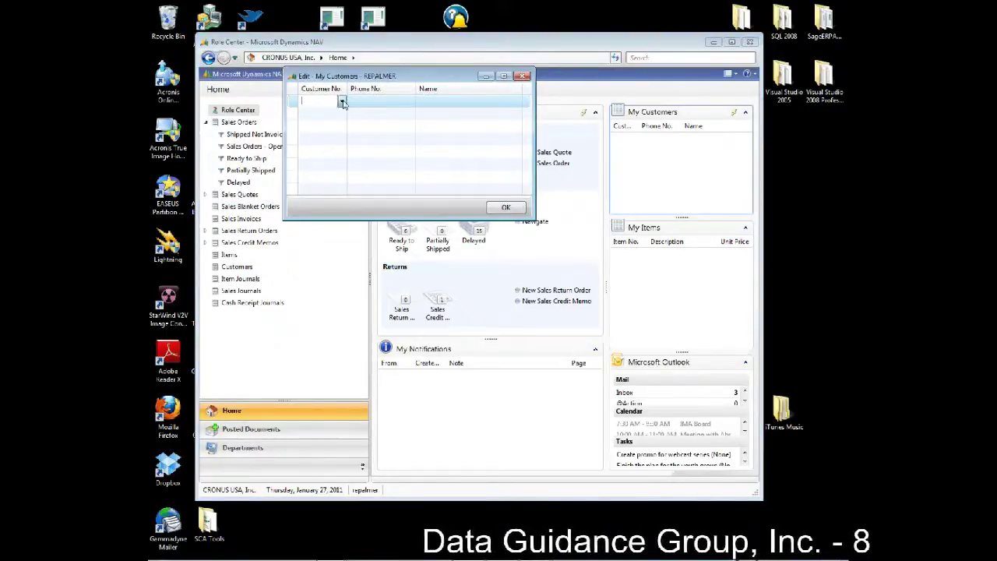
Step: Add Progressive Home Furnishings, New Concepts Furniture, The Cannon Group PLC and Selangorian Ltd. to the My Customers list
left_click(342, 102)
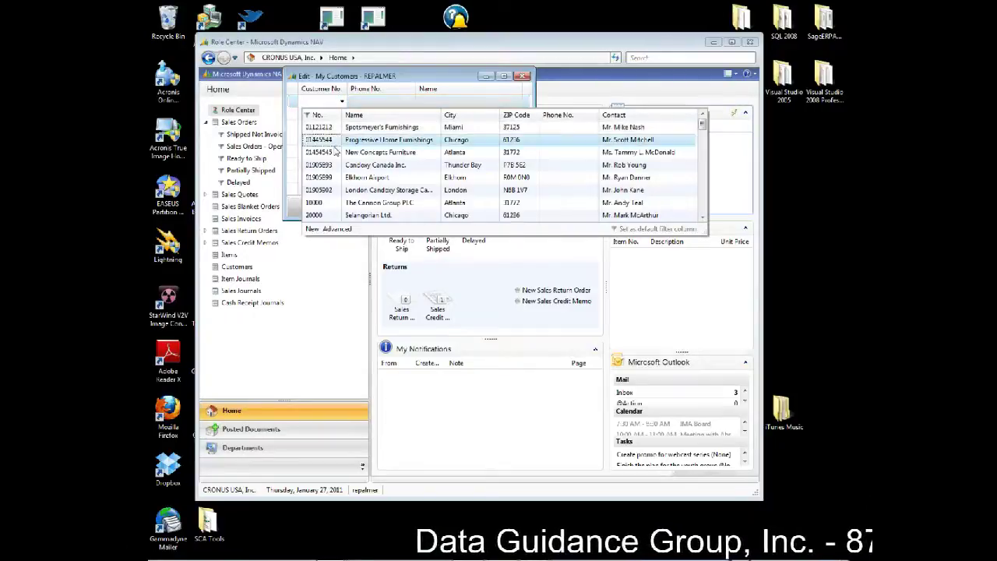
left_click(335, 141)
left_click(340, 117)
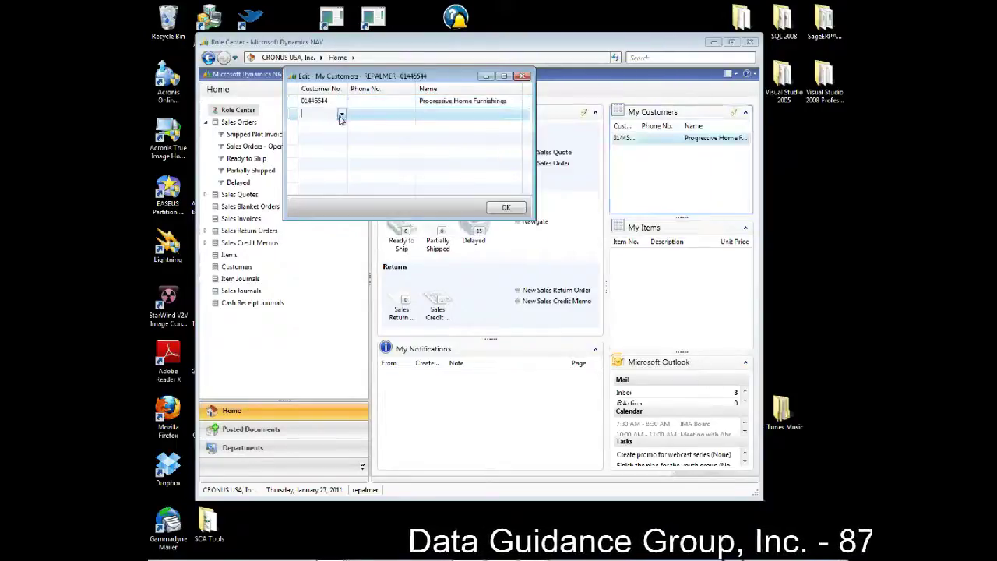
left_click(327, 175)
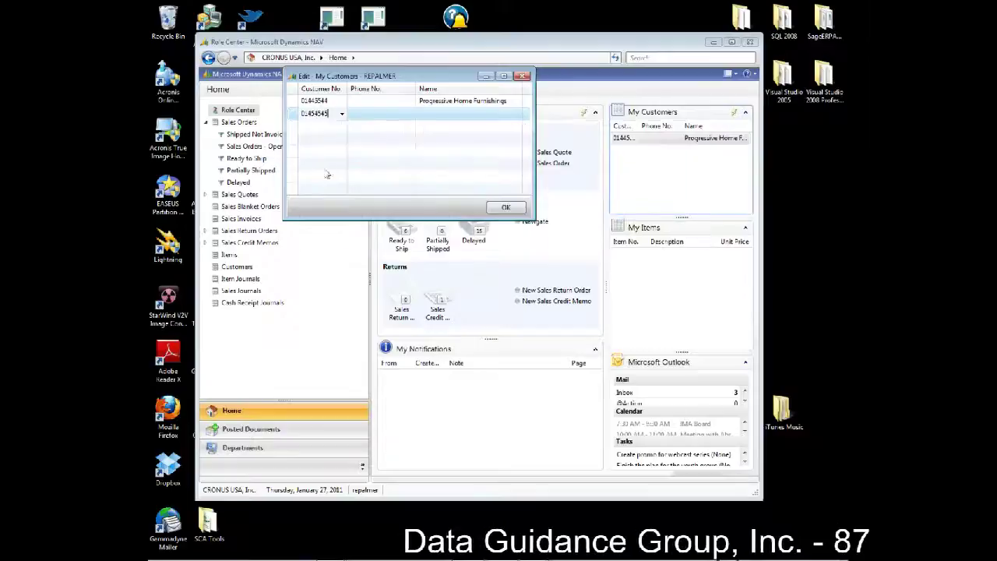
left_click(342, 126)
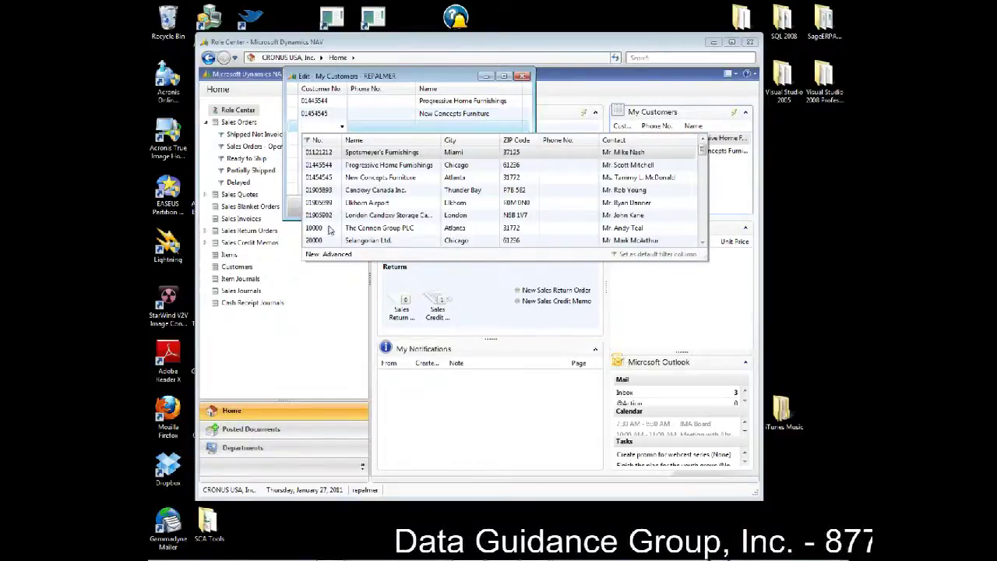
left_click(328, 228)
left_click(341, 139)
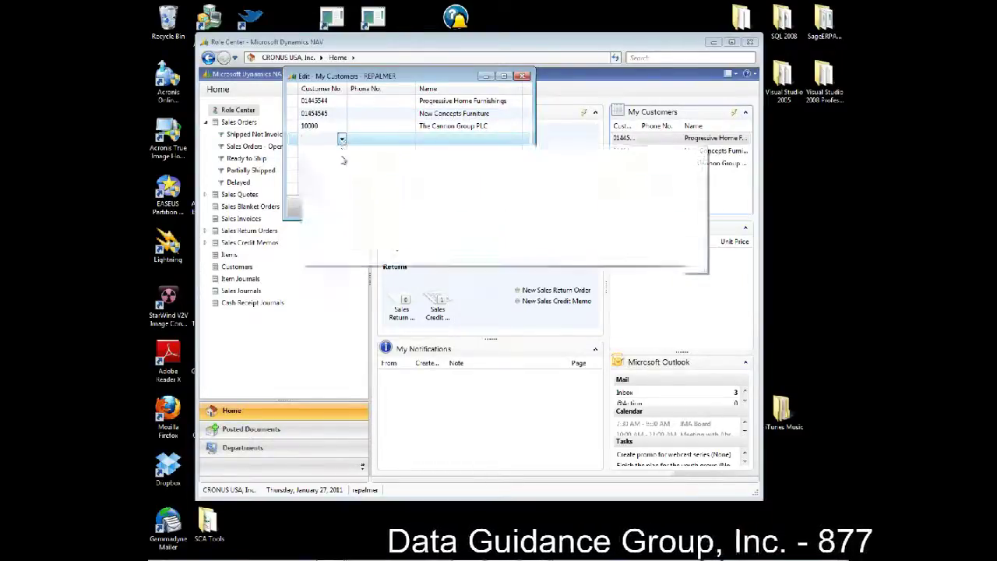
left_click(333, 254)
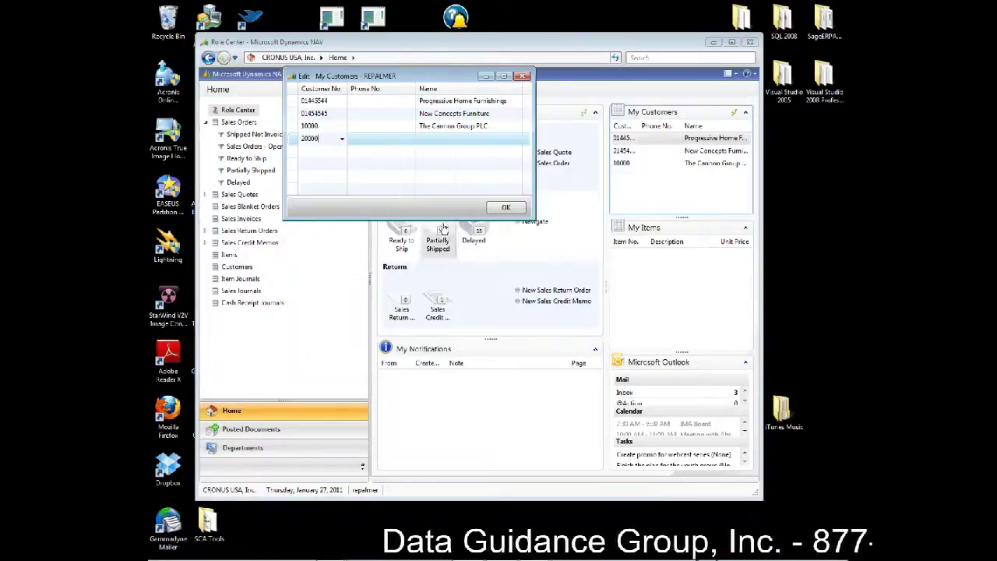
Step: Confirm the My Customers entries and widen the Role Center window
left_click(505, 208)
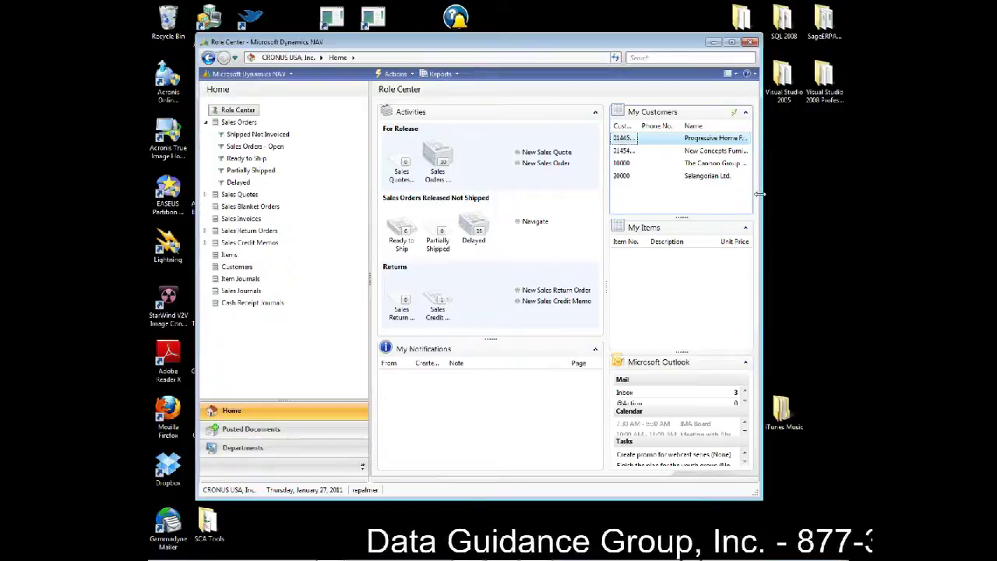
left_click_drag(759, 197, 820, 202)
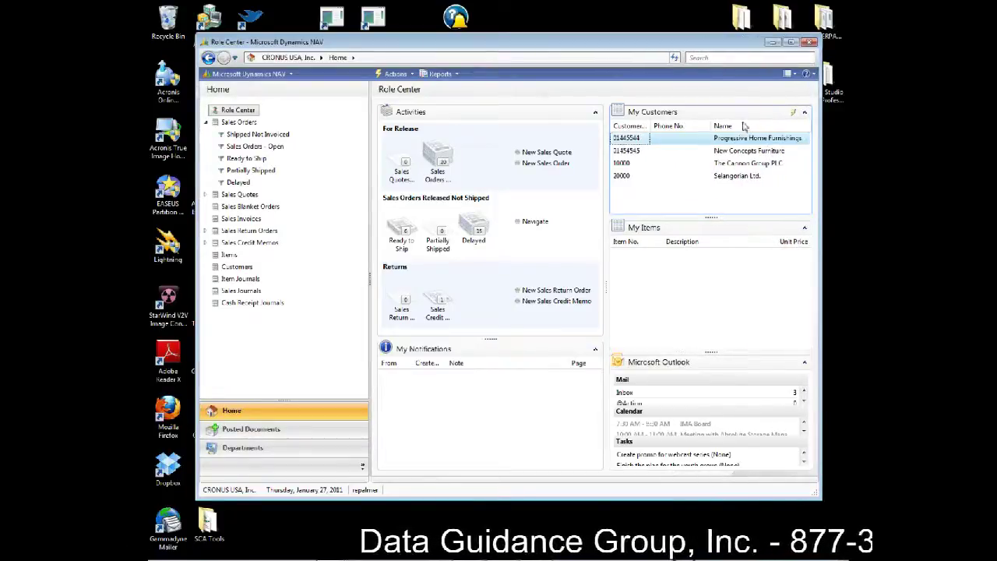
Step: Add the Balance column to the My Customers list and widen its Customer No. column
left_click(792, 113)
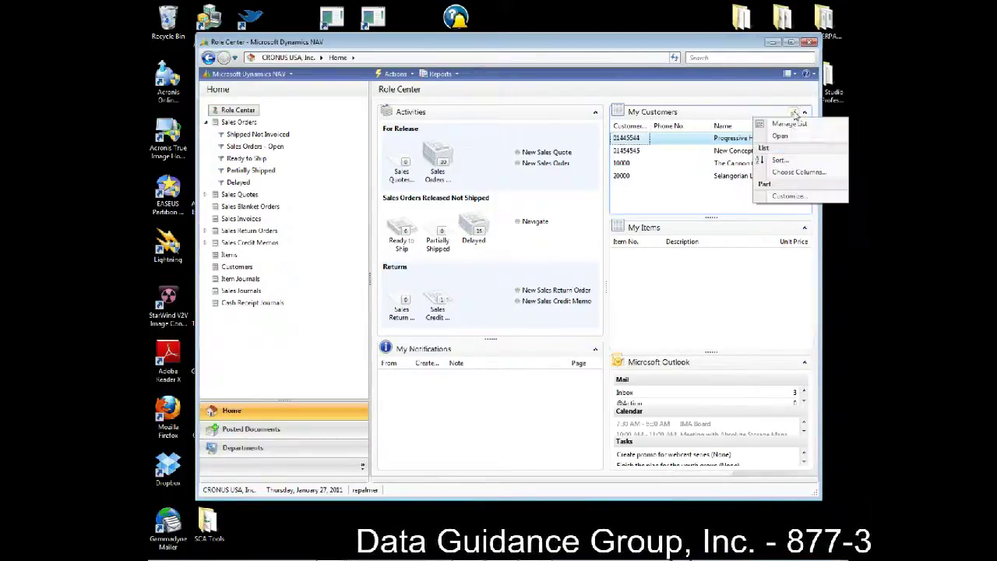
left_click(791, 166)
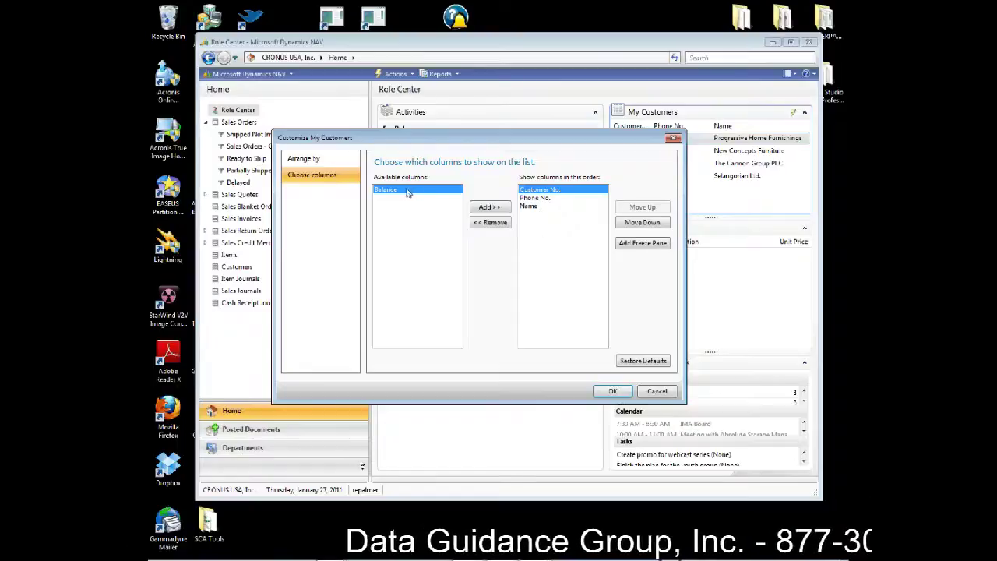
left_click(488, 207)
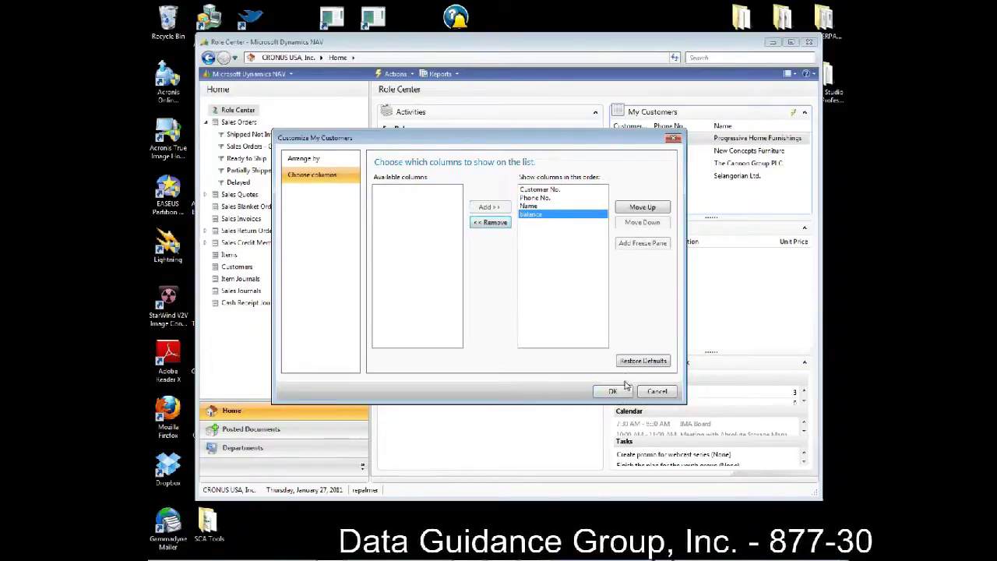
left_click(613, 392)
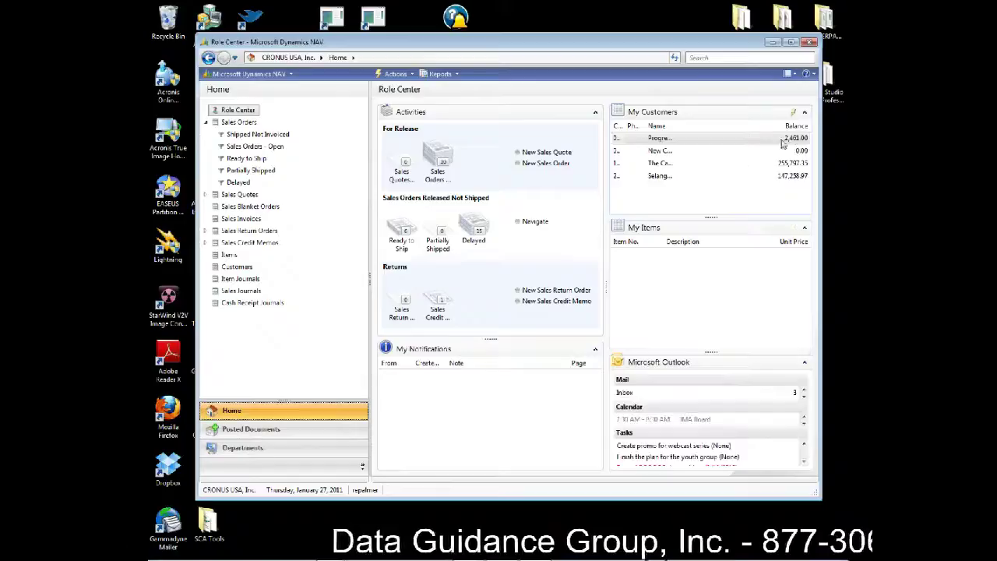
left_click_drag(623, 125, 650, 126)
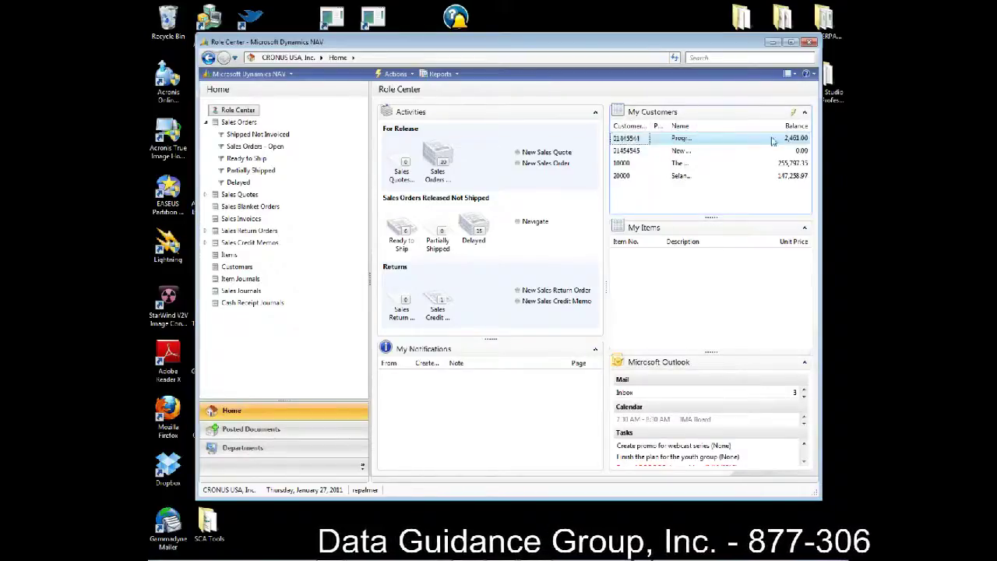
Step: Open the customer card of Progressive Home Furnishings from My Customers to view its details, and close it
left_click(798, 141)
double_click(799, 138)
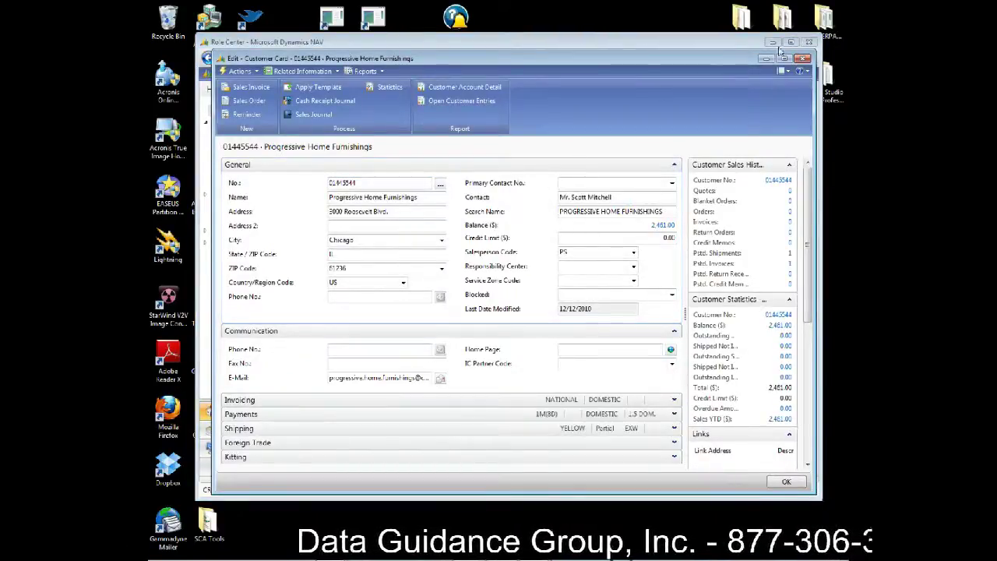
left_click(803, 58)
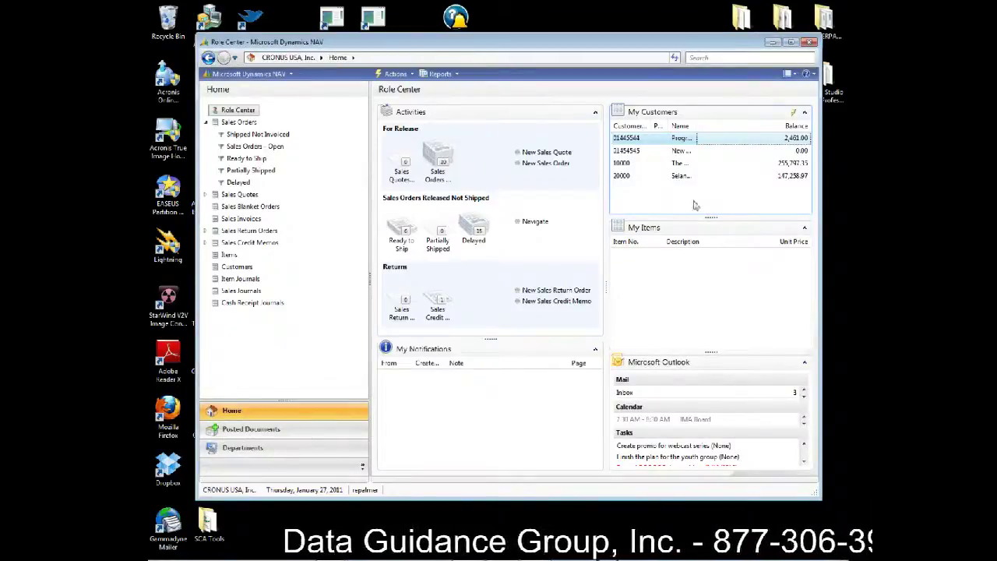
Step: Widen the Name and Phone No. columns of the My Customers list
left_click(682, 177)
left_click_drag(696, 126, 759, 125)
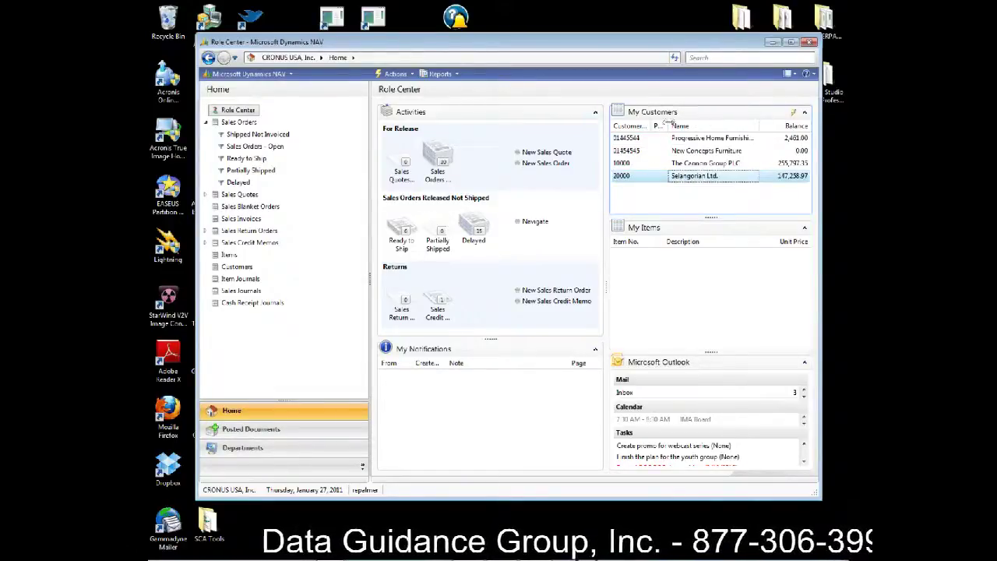
left_click_drag(669, 123, 698, 125)
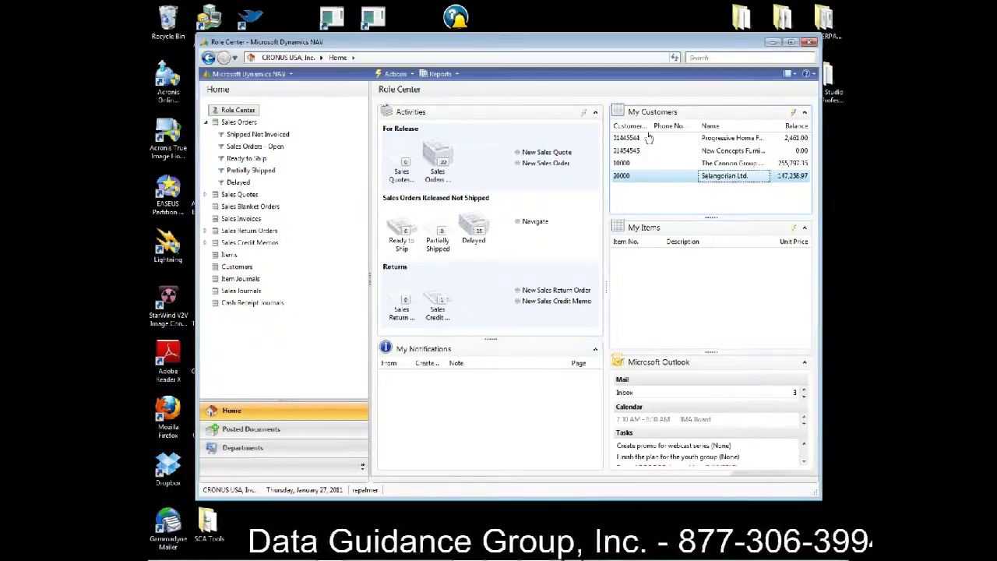
Step: Sort the My Customers list by User ID,Customer No. in ascending order
left_click(793, 112)
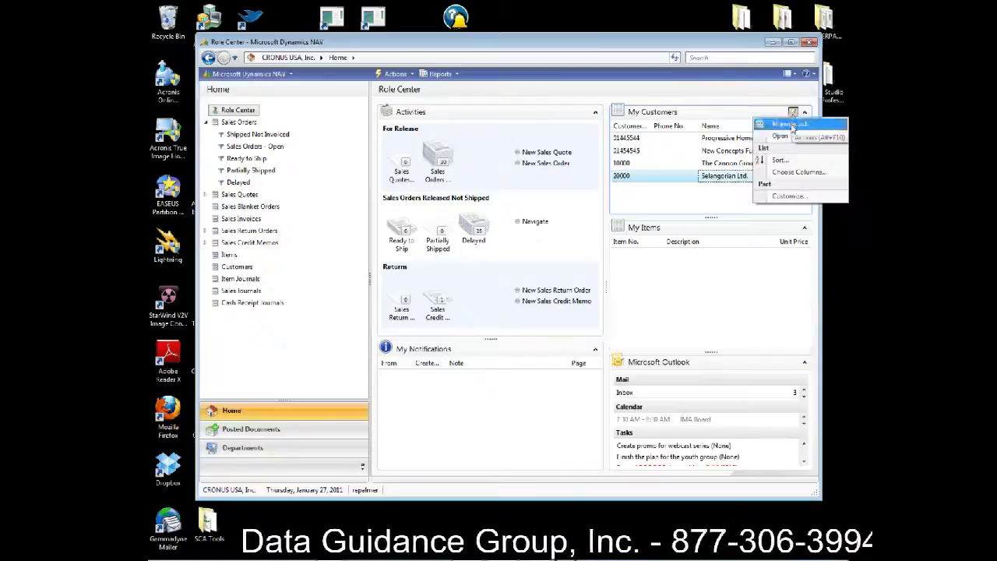
left_click(782, 161)
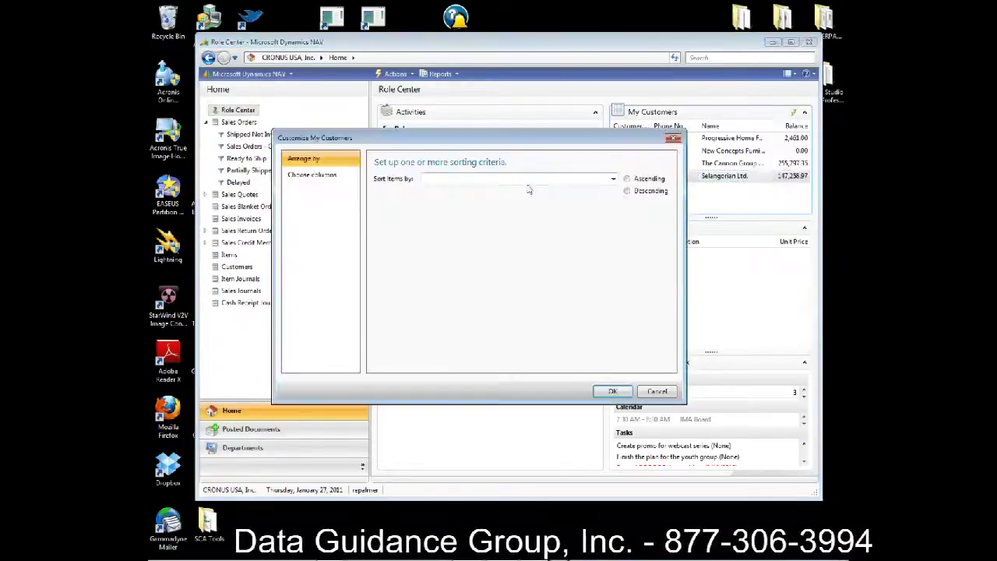
left_click(614, 179)
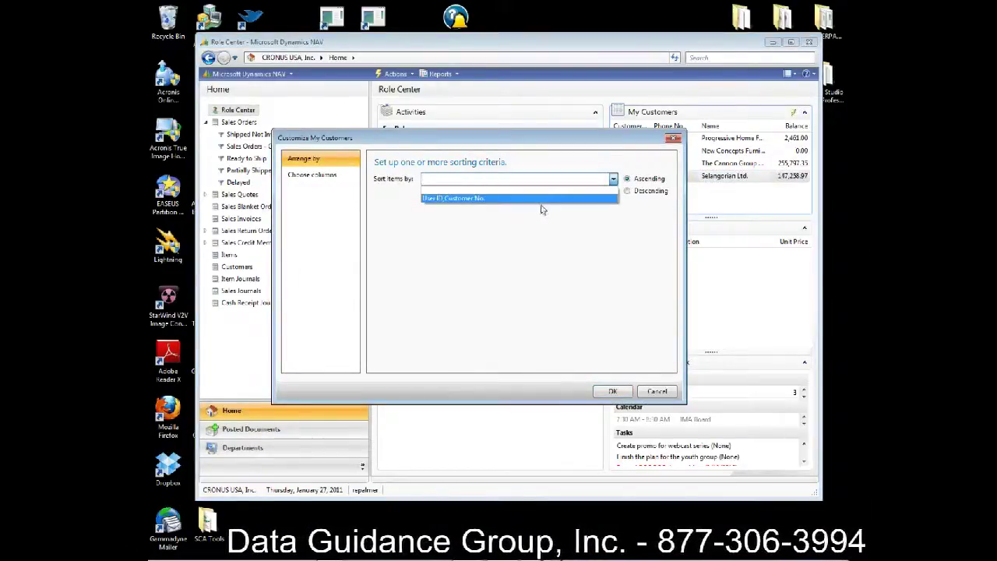
left_click(543, 199)
left_click(614, 390)
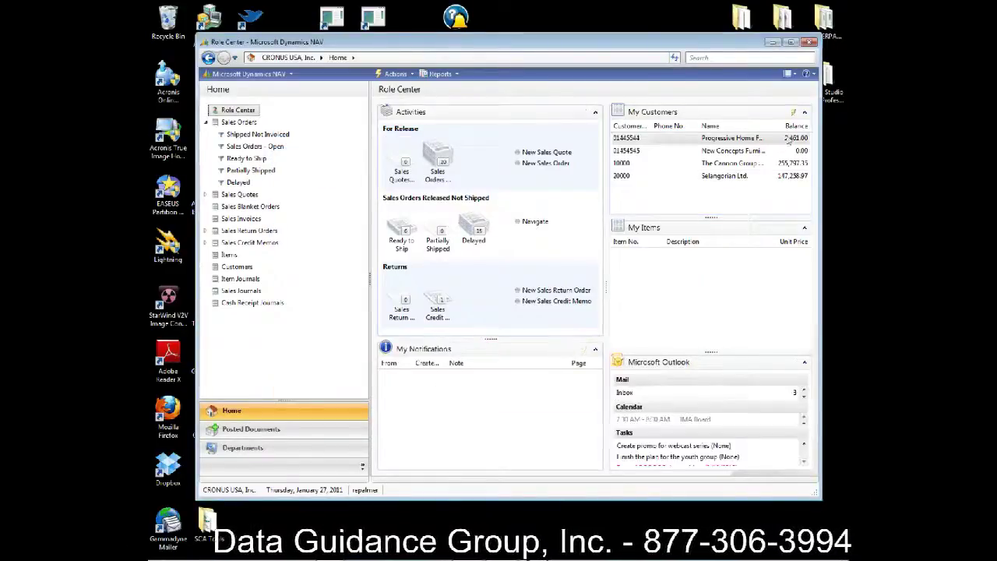
Step: Collapse My Customers and add item 1110 (Rim) and the Socket Front item to the My Items list
left_click(805, 114)
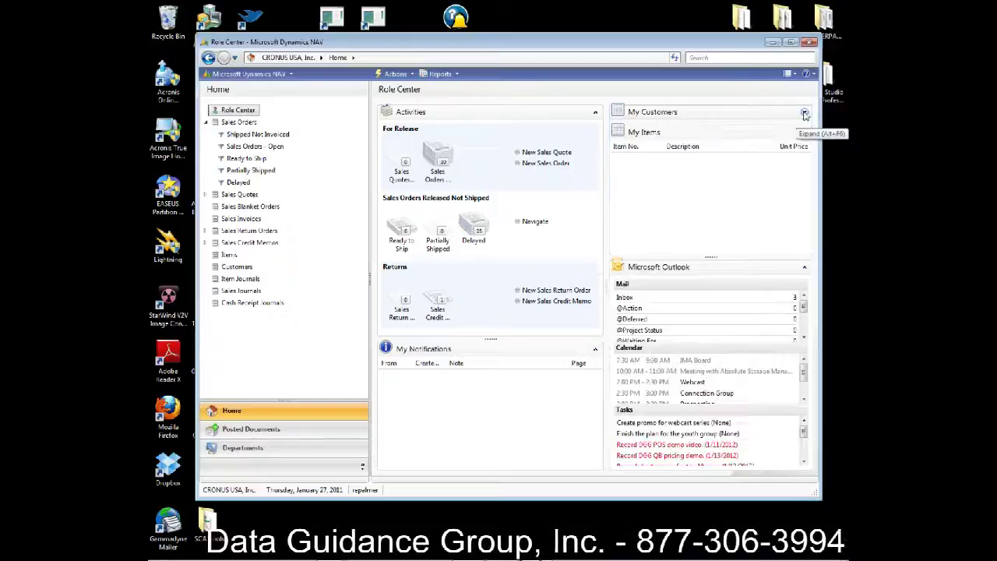
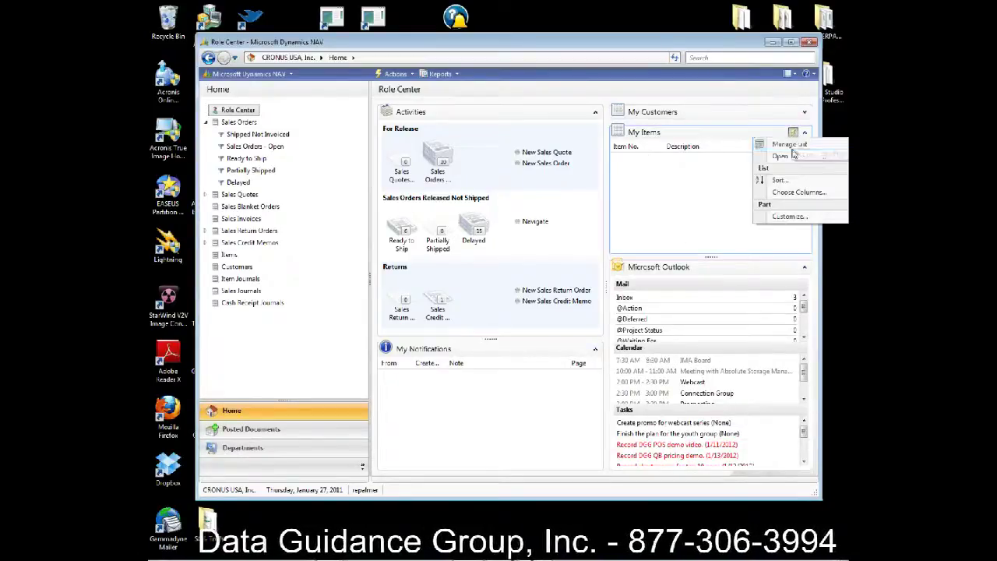
left_click(783, 155)
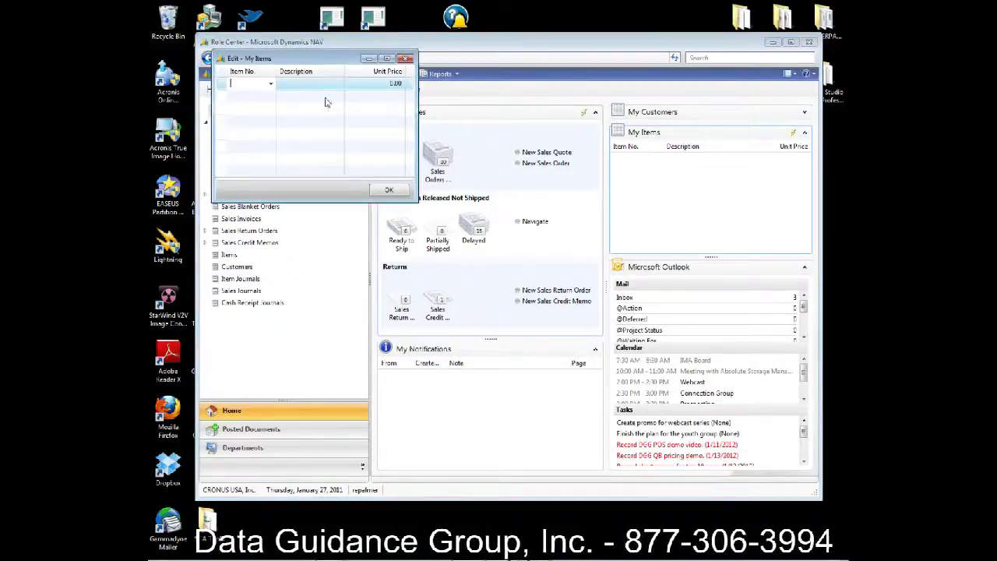
left_click(270, 83)
left_click(259, 149)
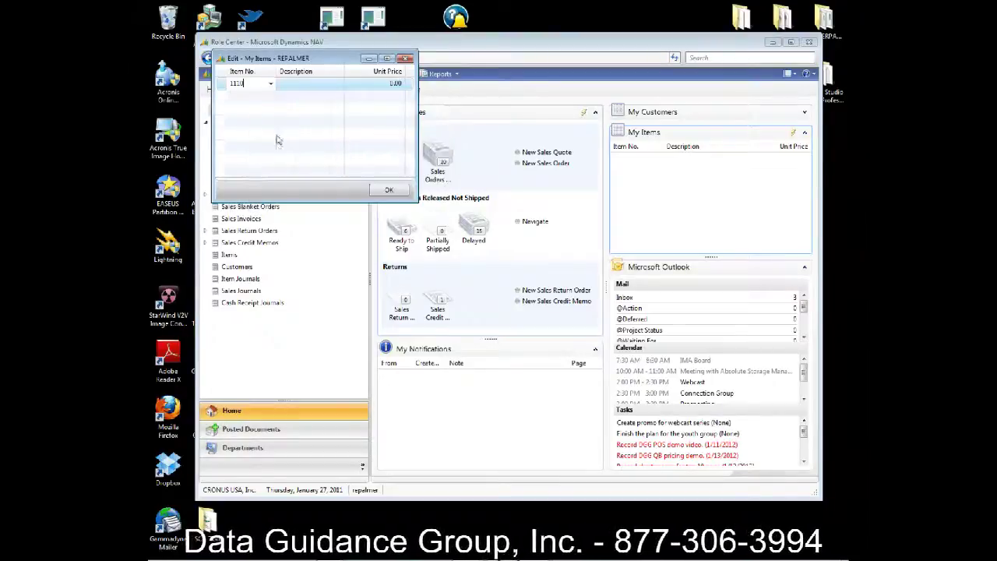
left_click(270, 97)
left_click(271, 97)
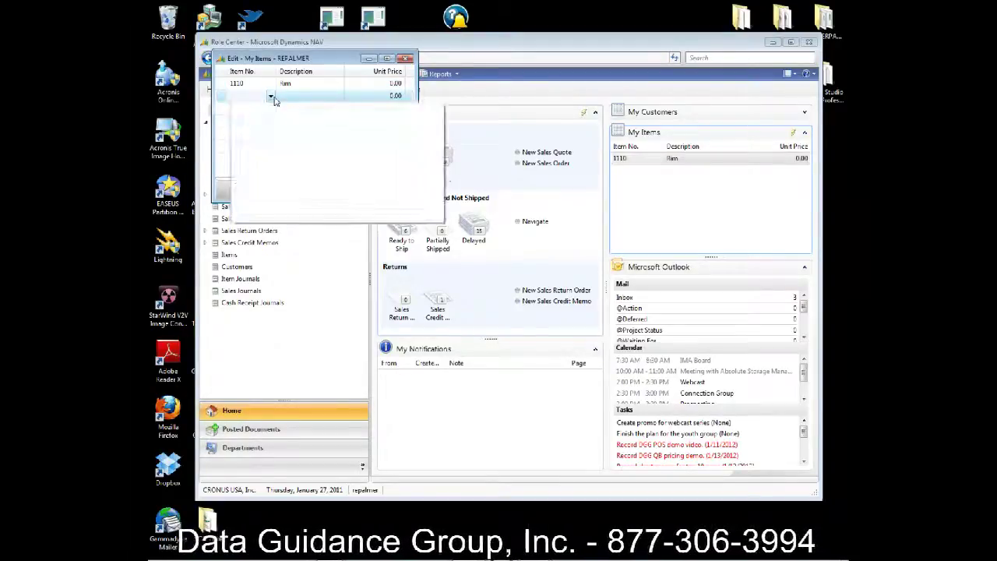
left_click(261, 212)
left_click(389, 191)
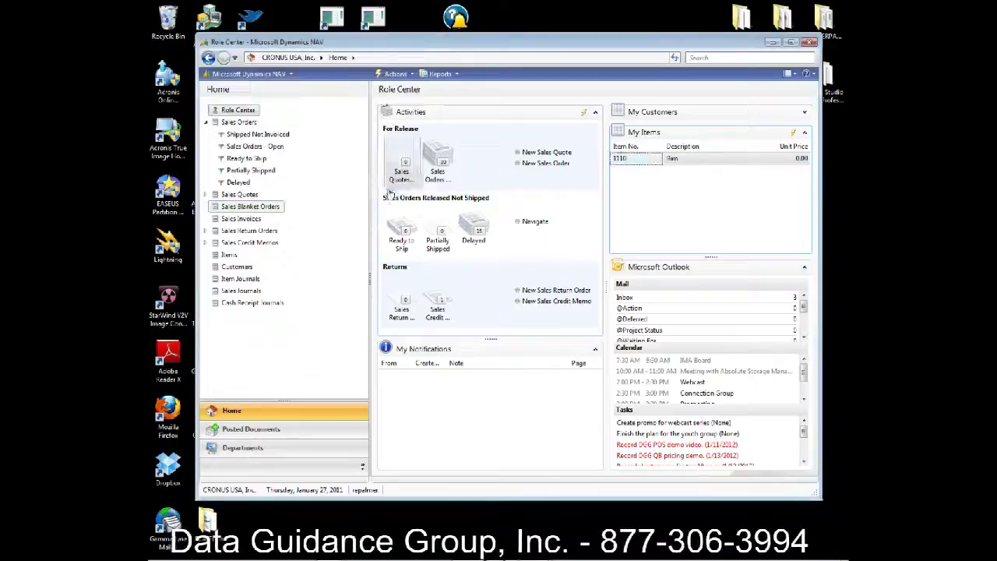
Step: Add the Inventory column to the My Items list
left_click(804, 134)
left_click(794, 194)
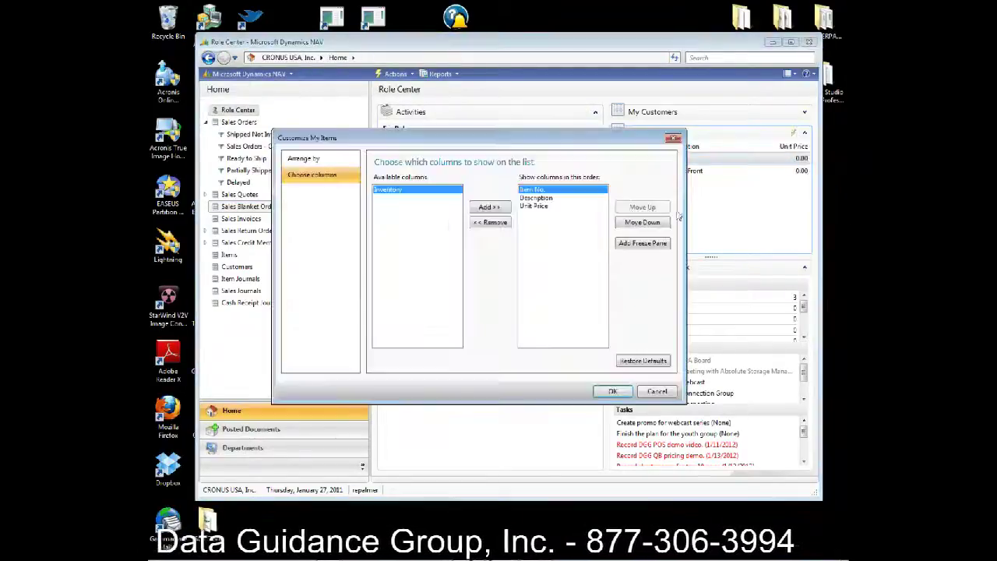
left_click(490, 207)
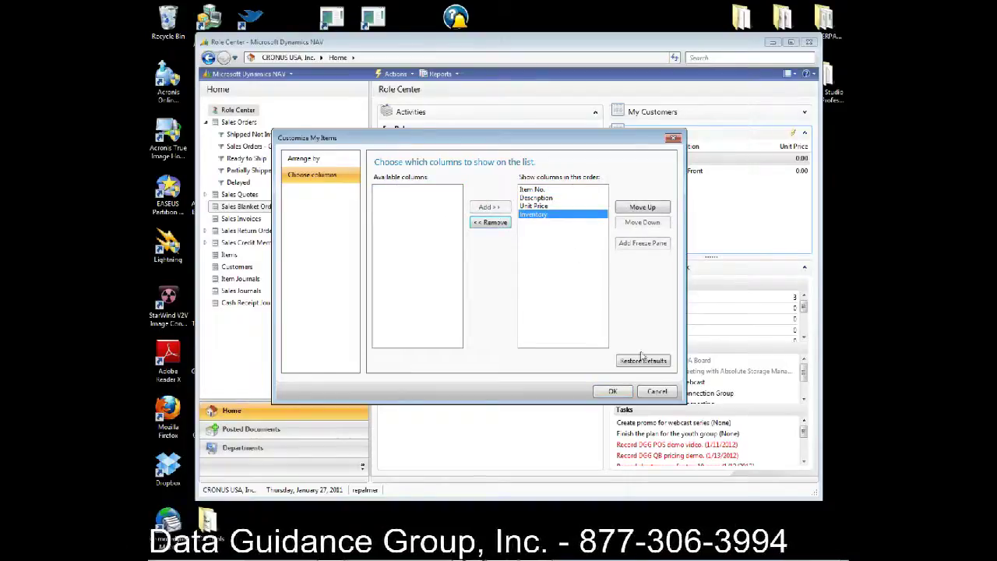
left_click(614, 391)
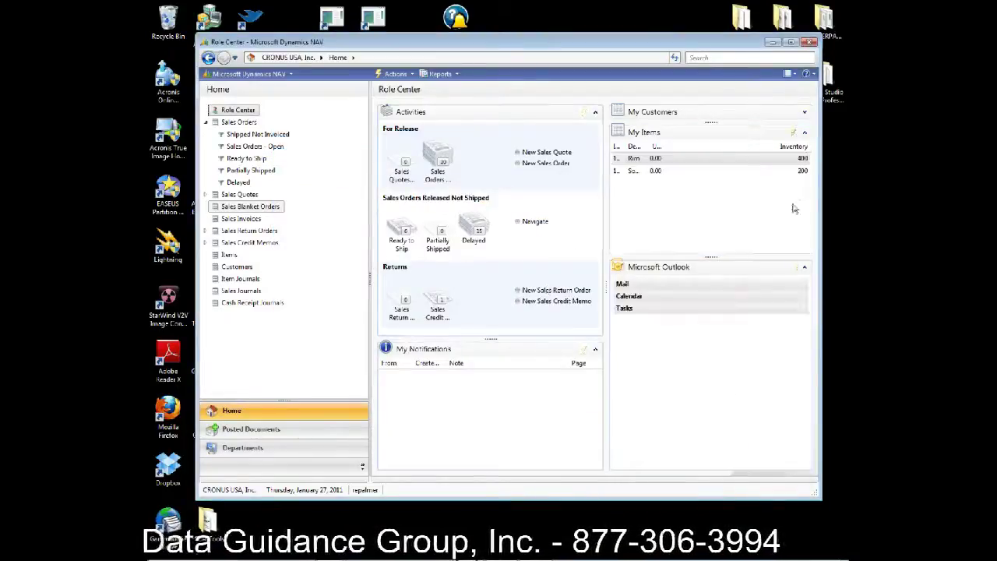
Step: Widen the Item No., Description and Unit Price columns of My Items and collapse the Microsoft Outlook part
left_click(711, 158)
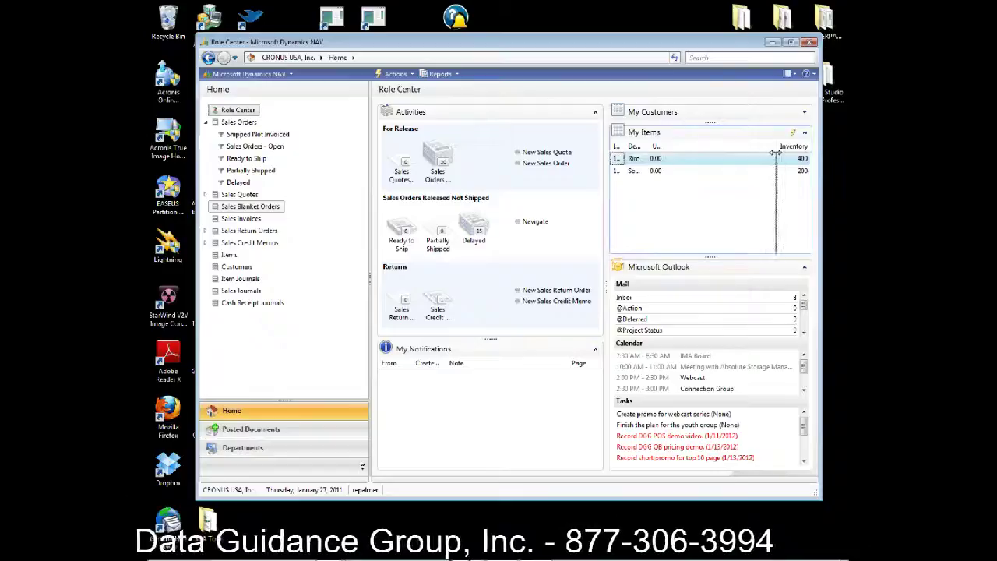
left_click_drag(647, 146, 732, 148)
left_click_drag(617, 146, 640, 146)
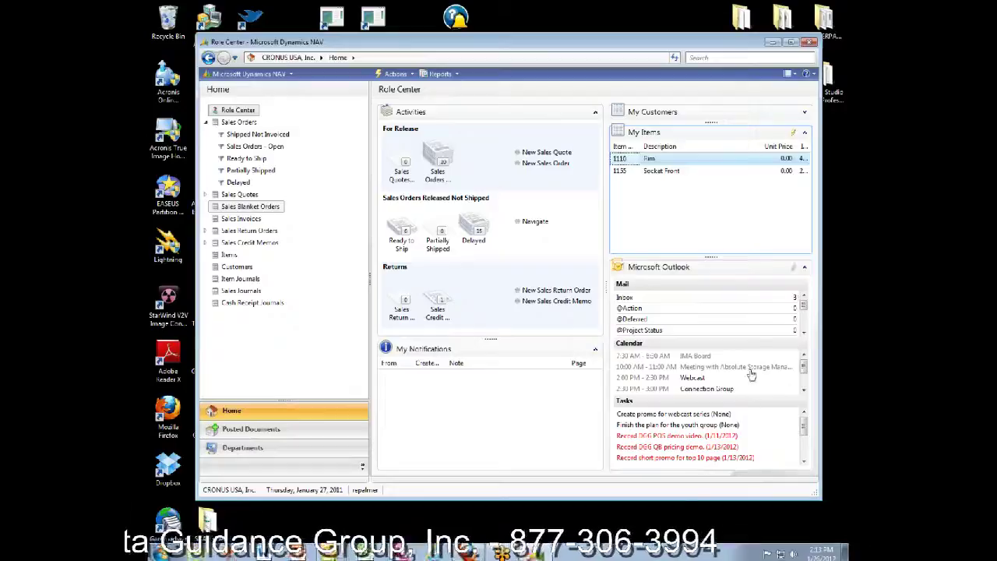
left_click(804, 269)
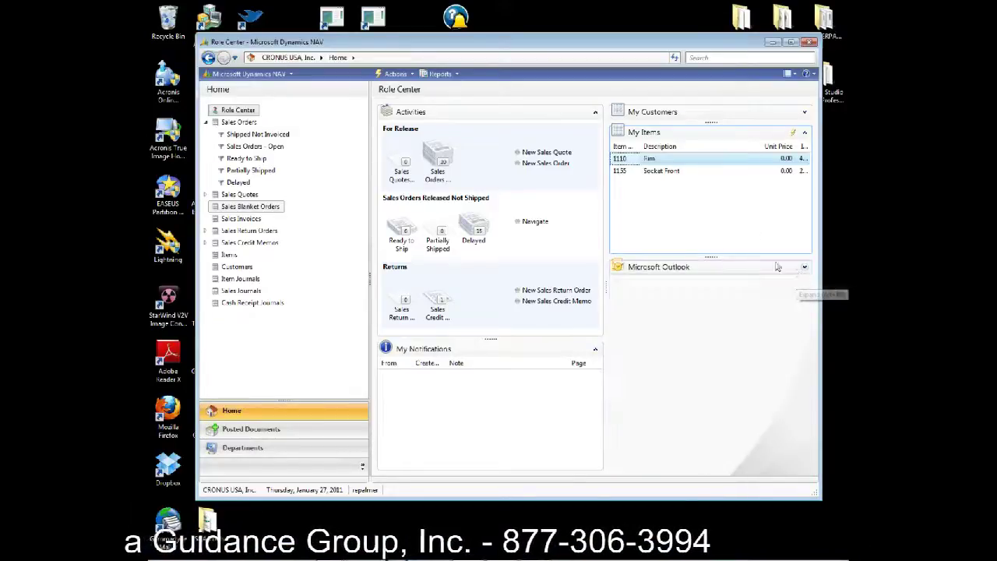
Step: Replace the Microsoft Outlook part with the Connect part in the Role Center layout and collapse Connect
left_click(788, 74)
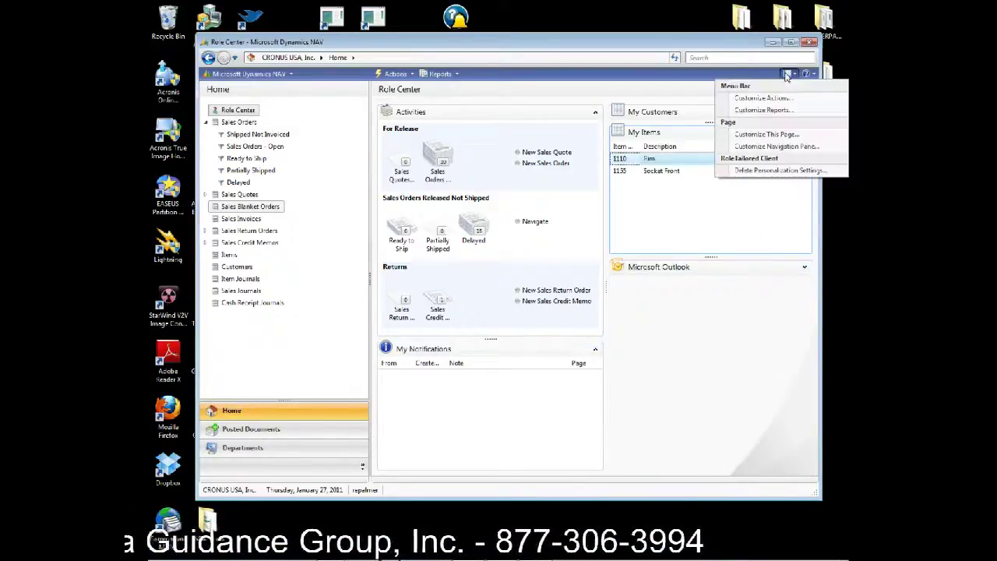
left_click(764, 136)
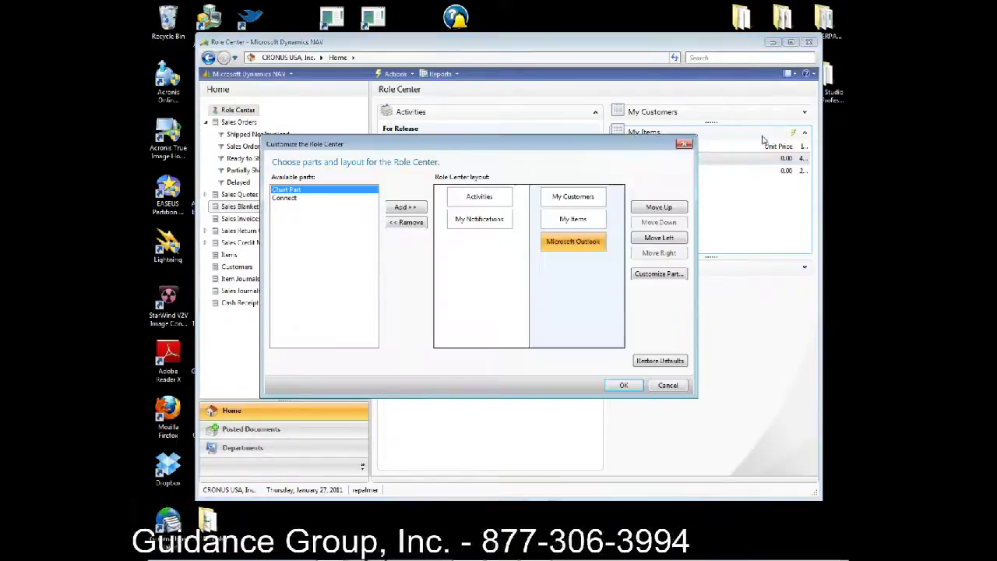
left_click(292, 200)
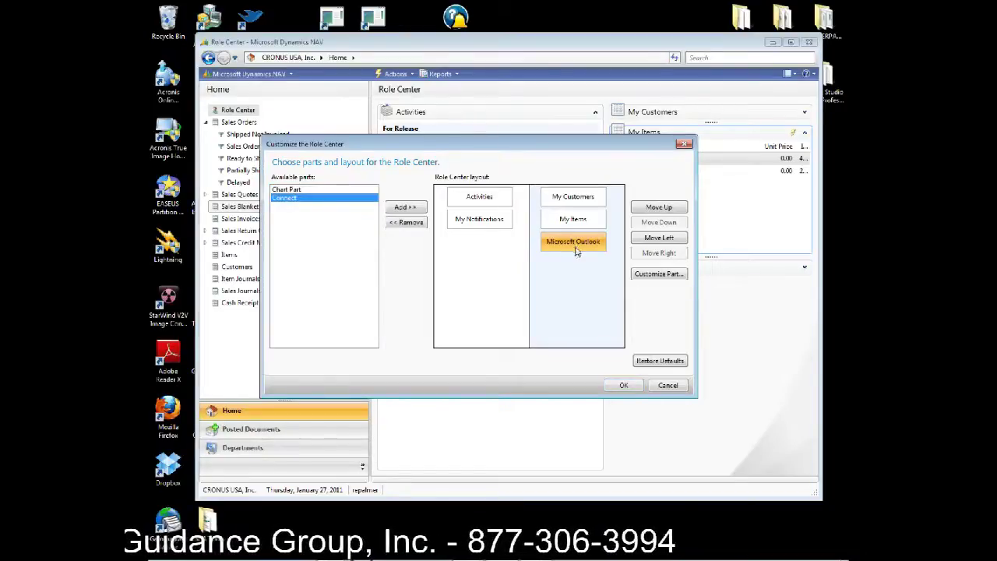
left_click(404, 222)
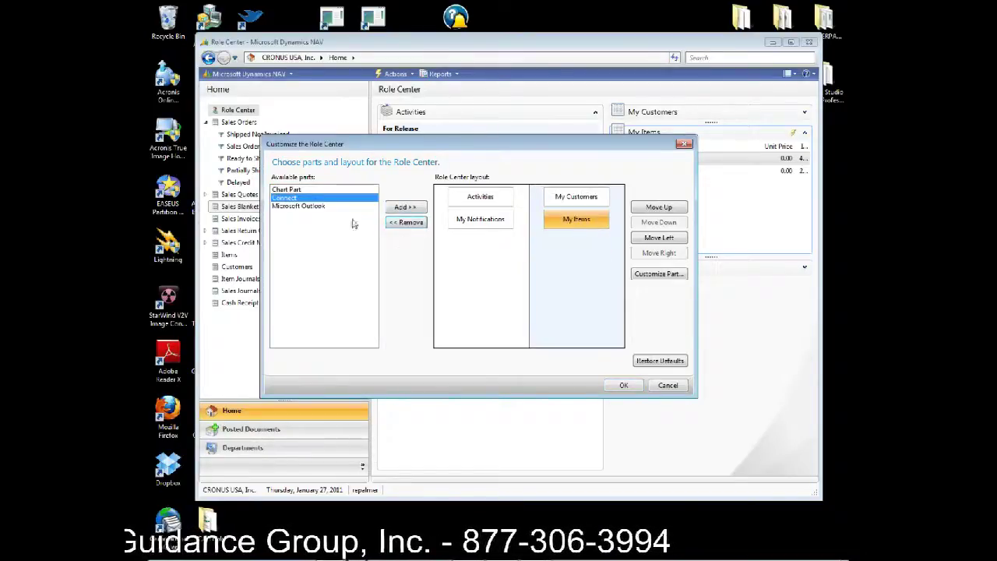
left_click(298, 191)
left_click(296, 199)
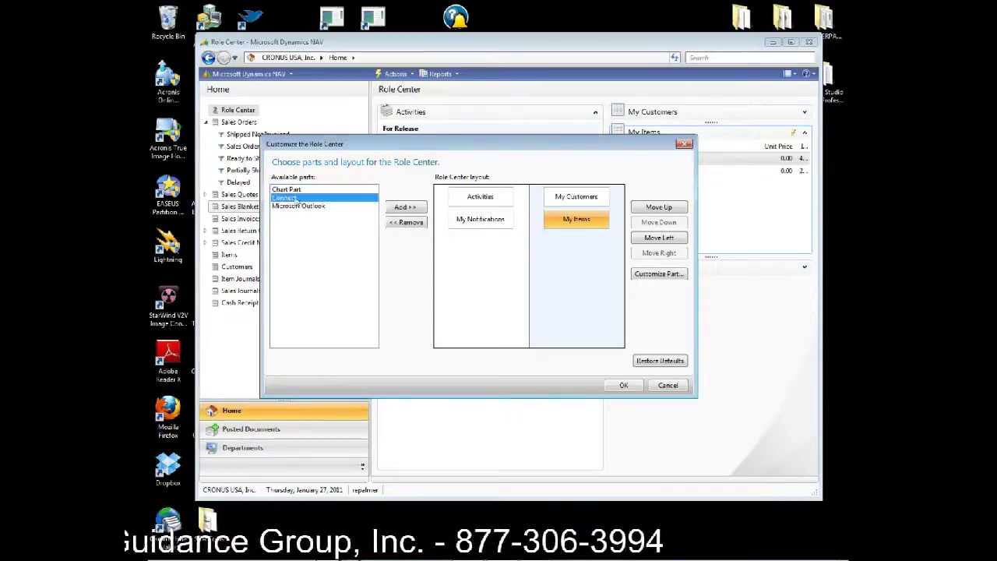
left_click(399, 208)
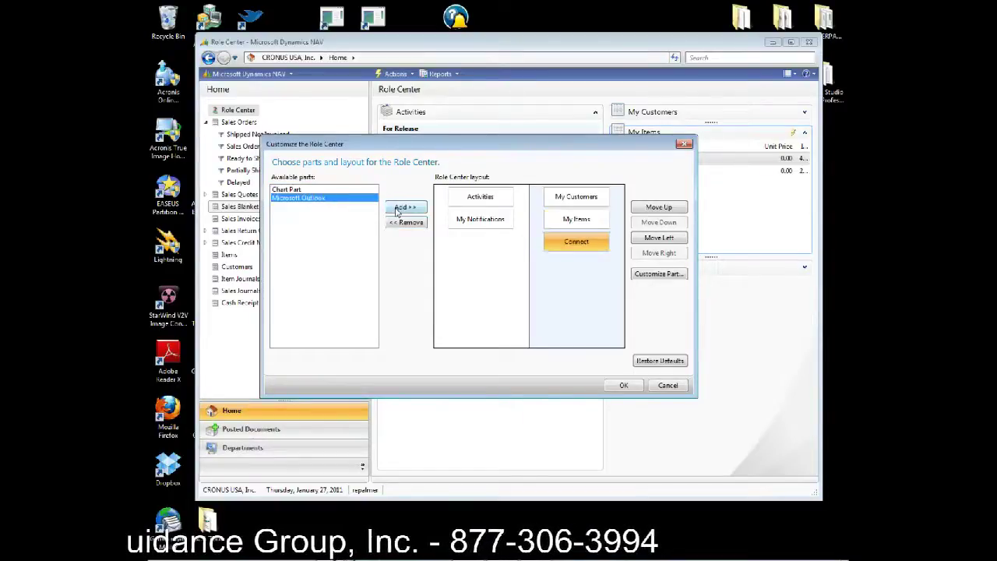
left_click(615, 387)
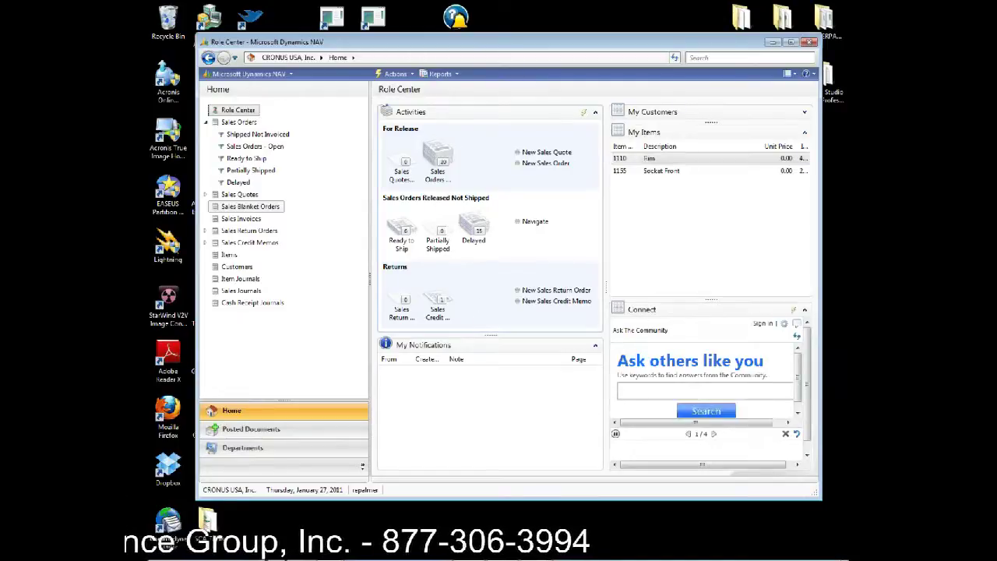
left_click(805, 309)
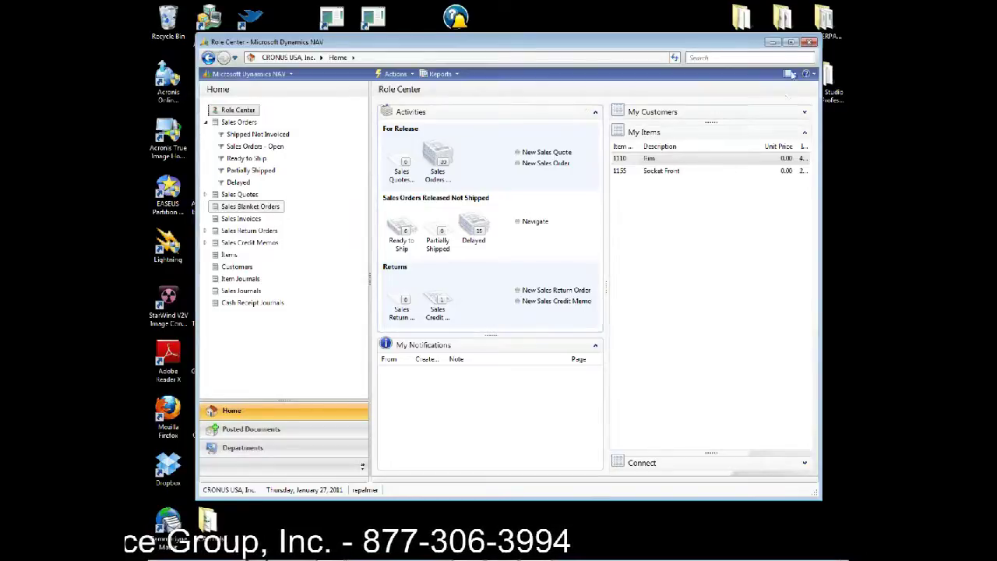
Step: Maximize the Role Center window and check the options available for the Activities part
left_click(792, 42)
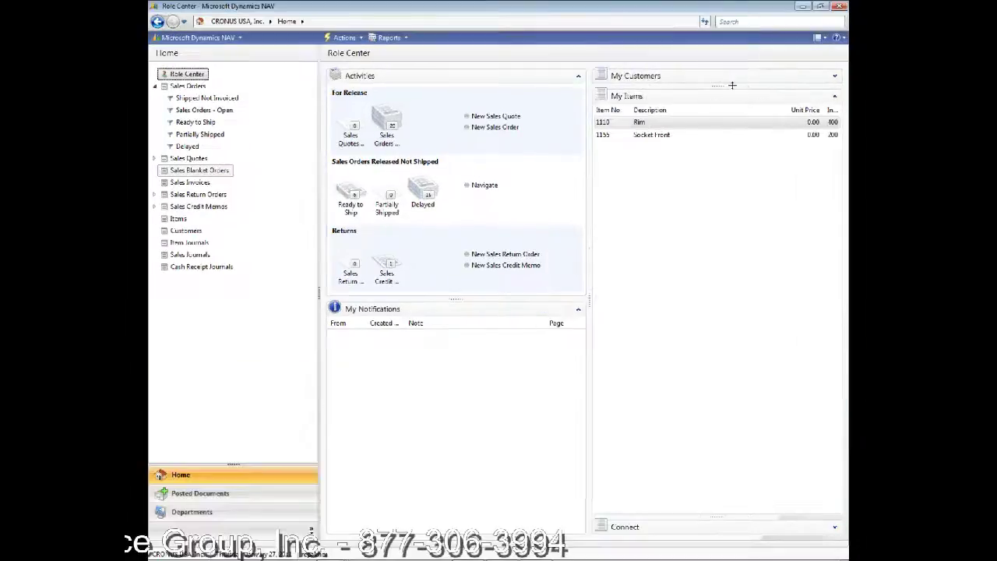
left_click(568, 76)
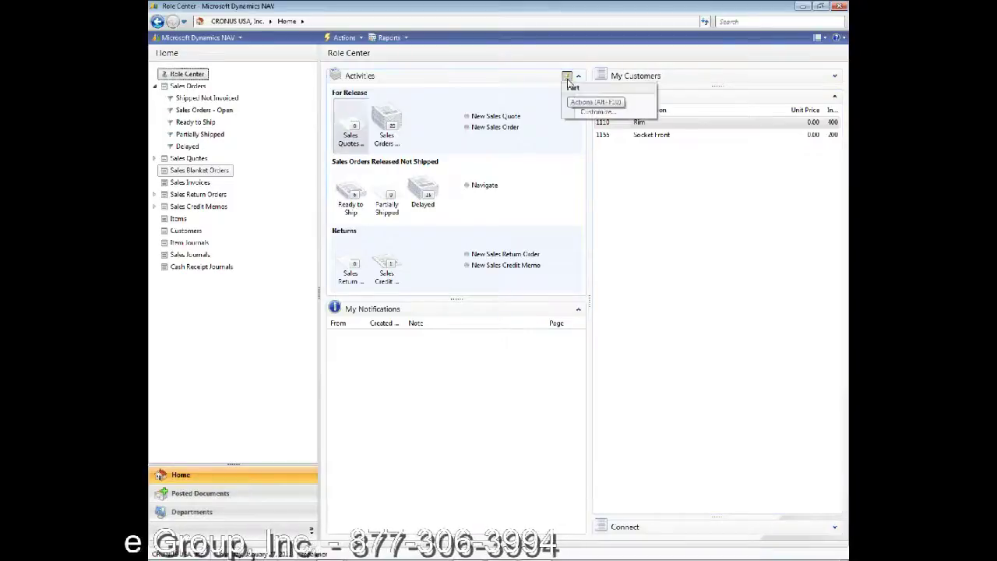
left_click(515, 100)
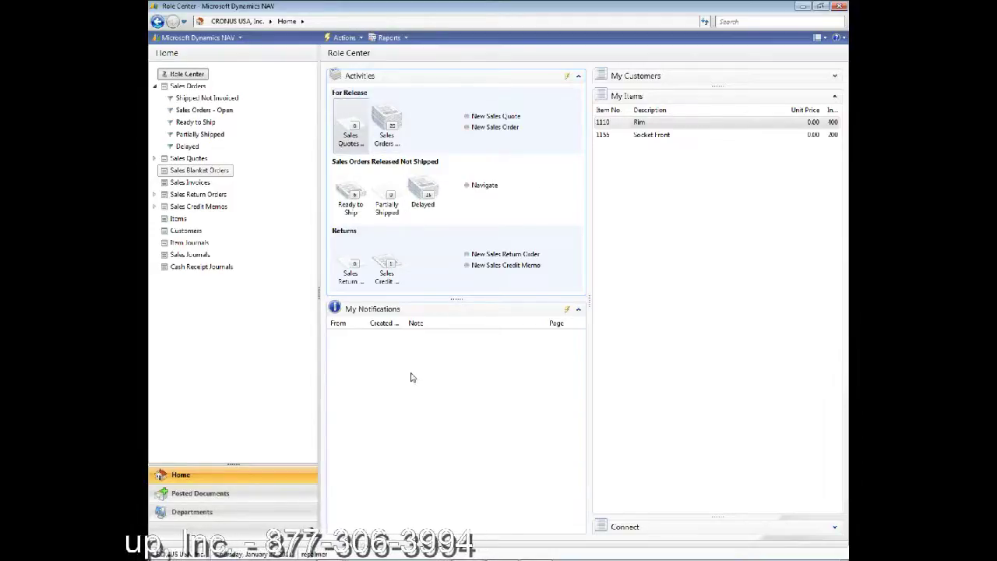
Step: View the open, delayed and ready-to-ship sales orders from their Activities cues, return to the Role Center and dismiss the calendar reminder
left_click(390, 127)
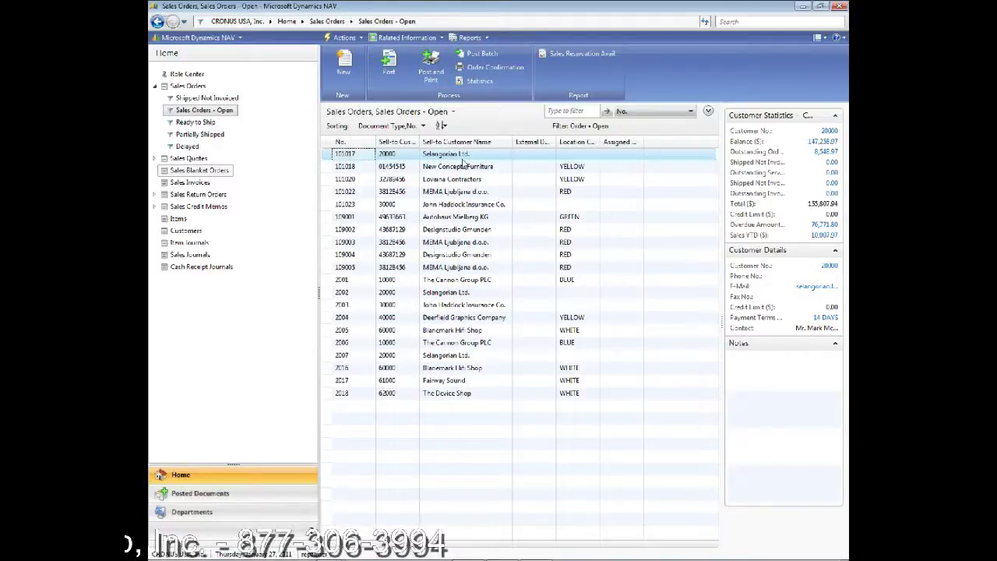
left_click(187, 73)
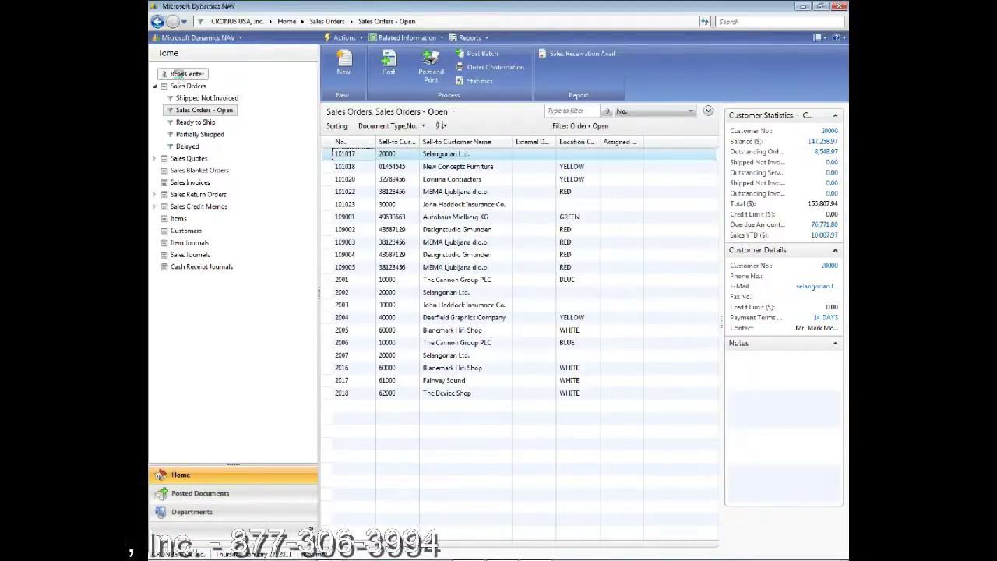
left_click(421, 195)
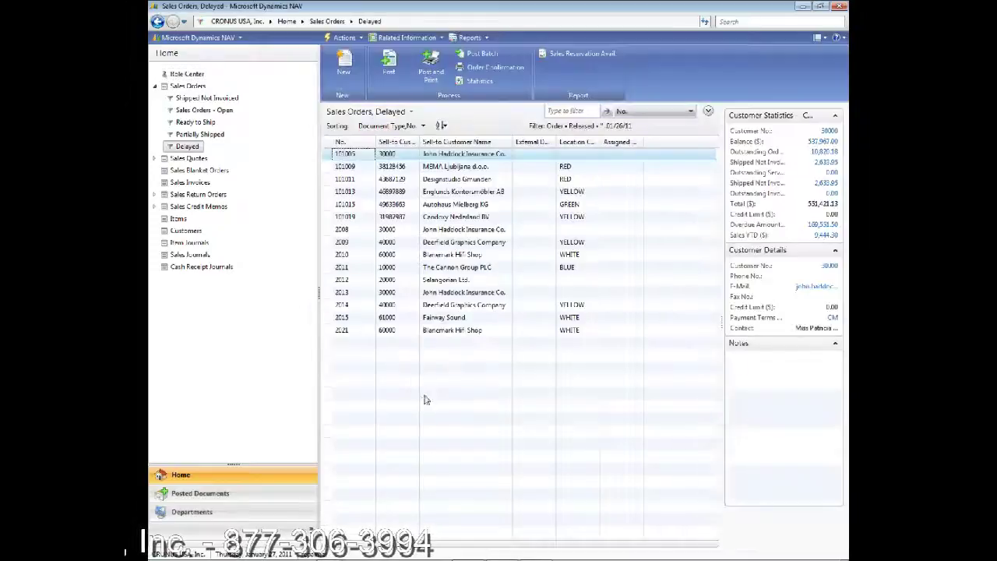
left_click(187, 75)
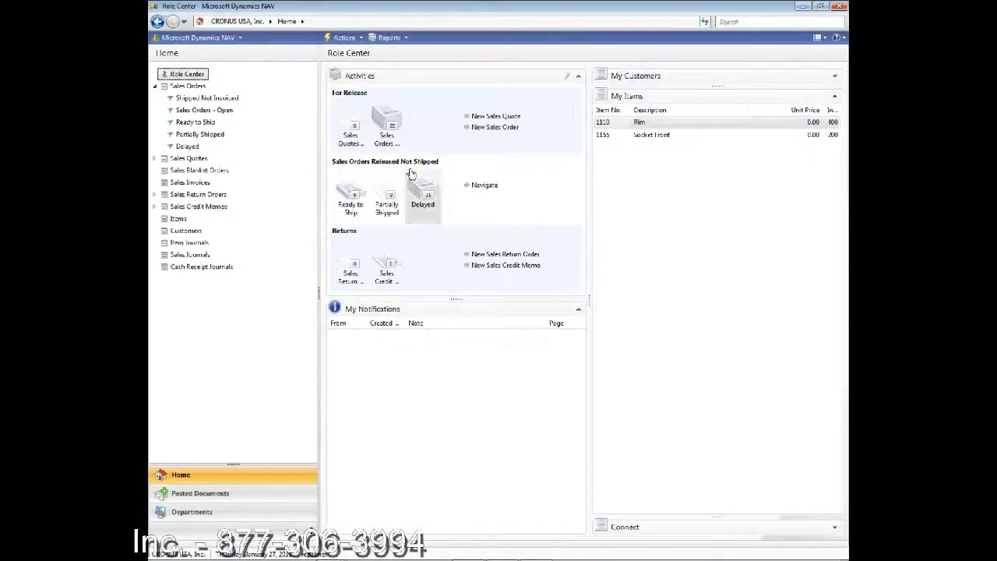
left_click(352, 196)
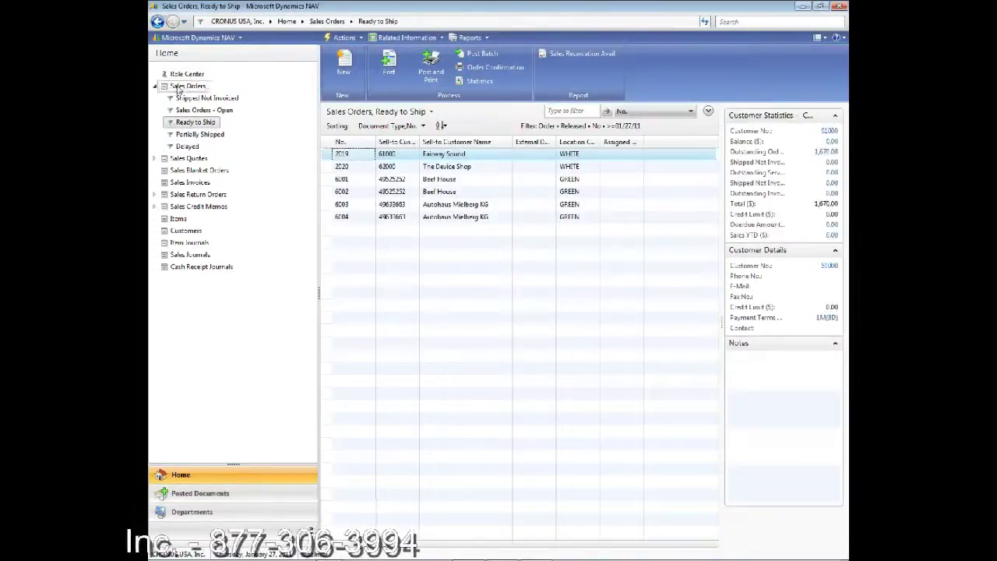
left_click(185, 75)
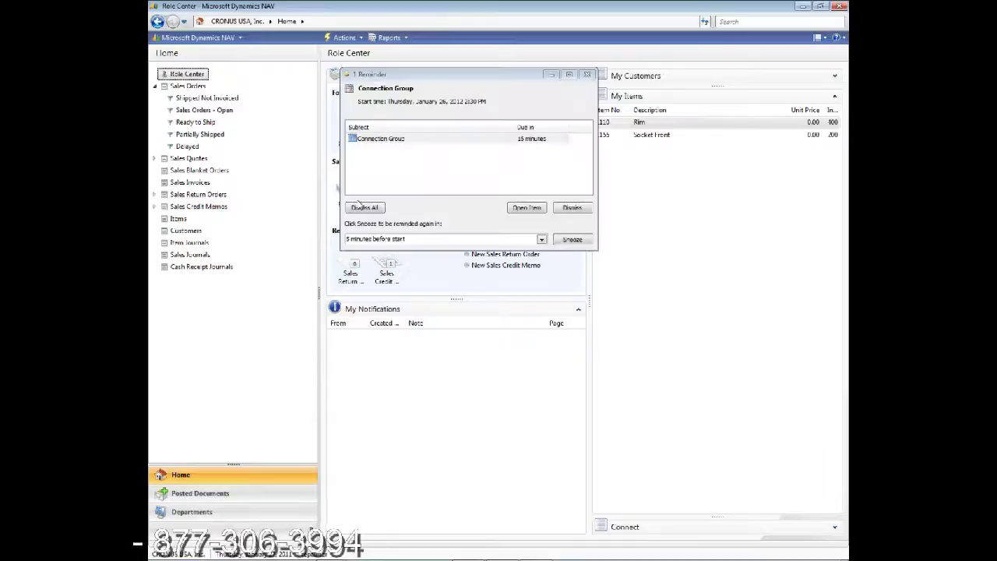
left_click(572, 208)
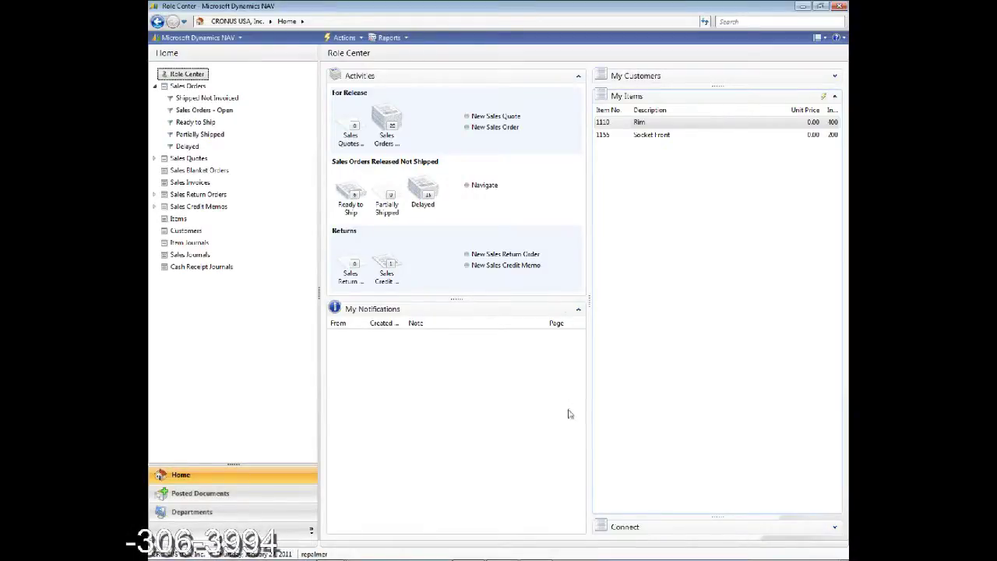
Step: Remove the Sales Quotes - Open cue from the Activities part
left_click(567, 76)
left_click(595, 115)
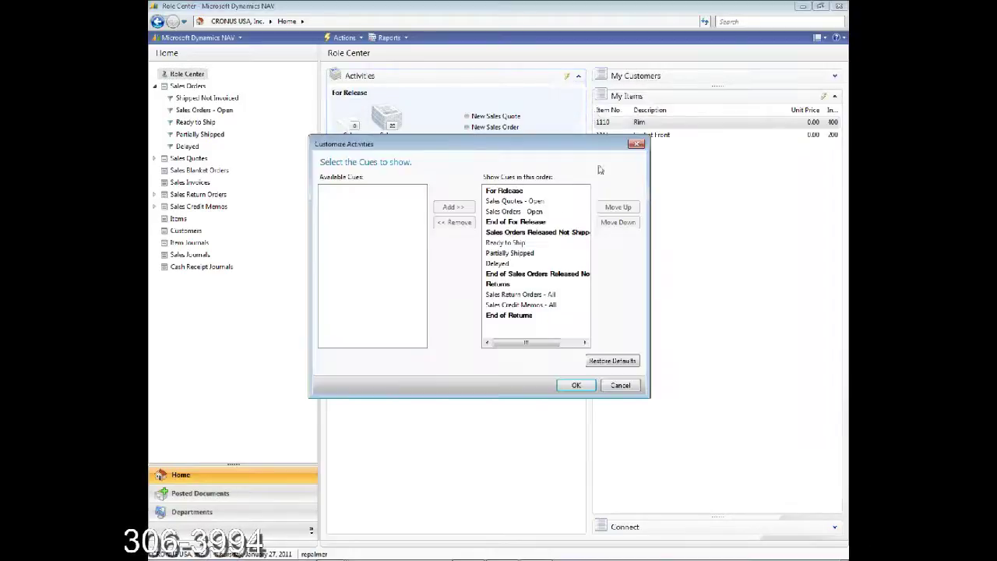
left_click(501, 306)
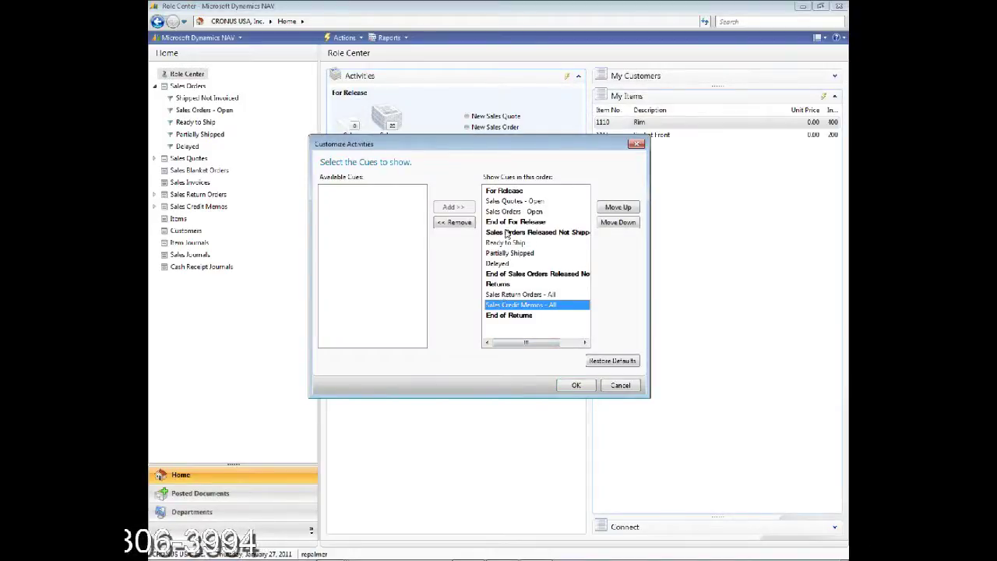
left_click(511, 202)
left_click(454, 222)
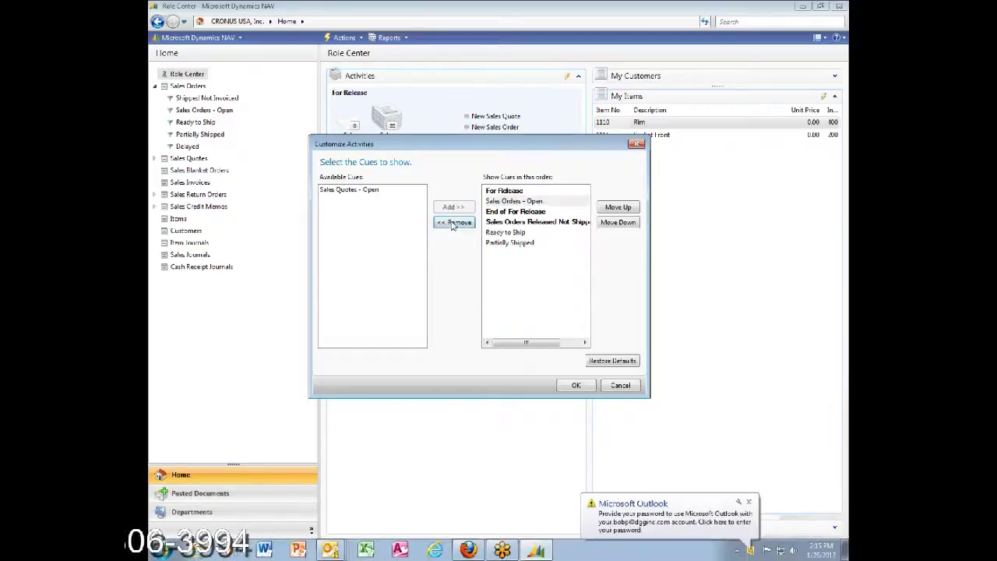
left_click(574, 384)
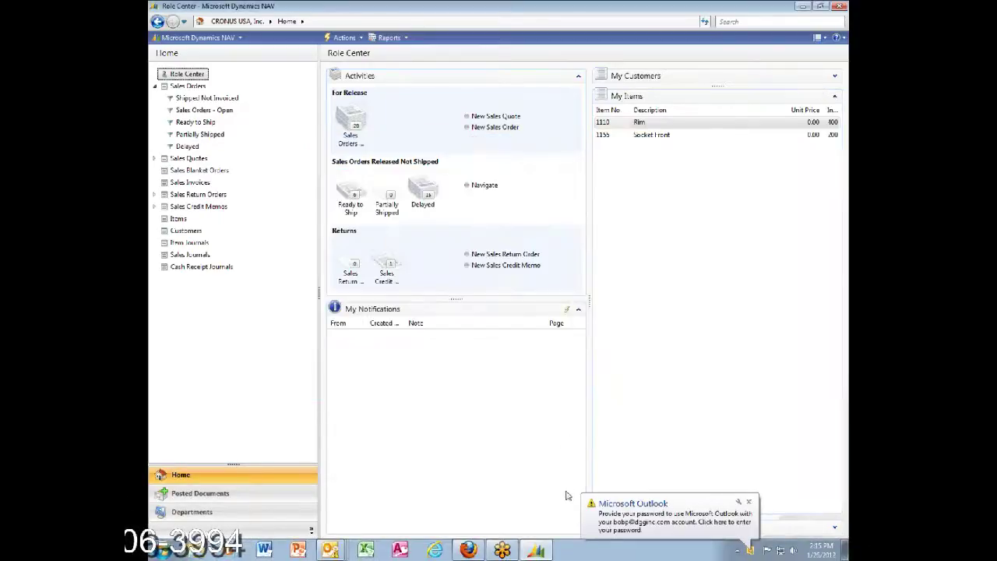
Step: Restore the default cues of the Activities part
left_click(567, 75)
left_click(586, 112)
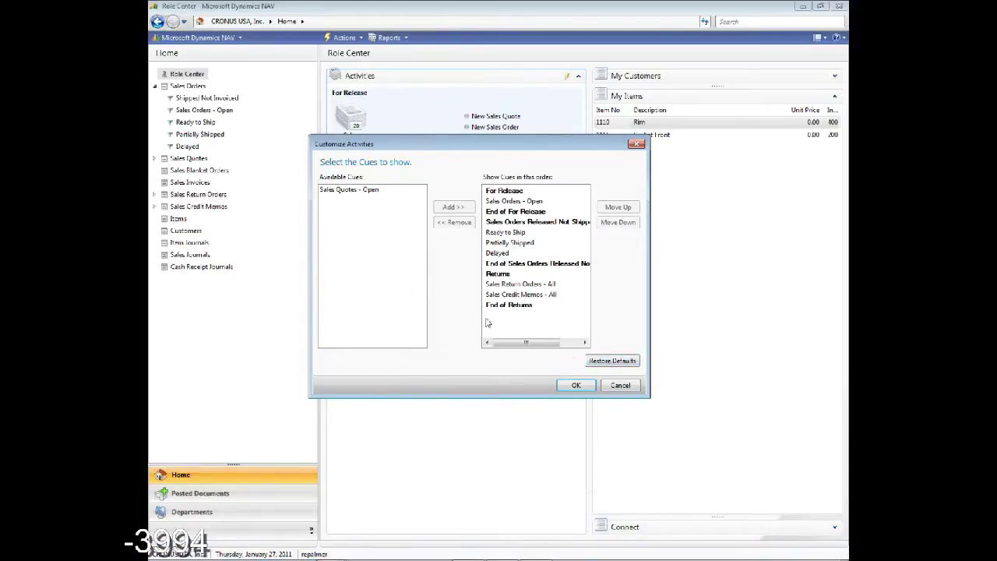
left_click(616, 363)
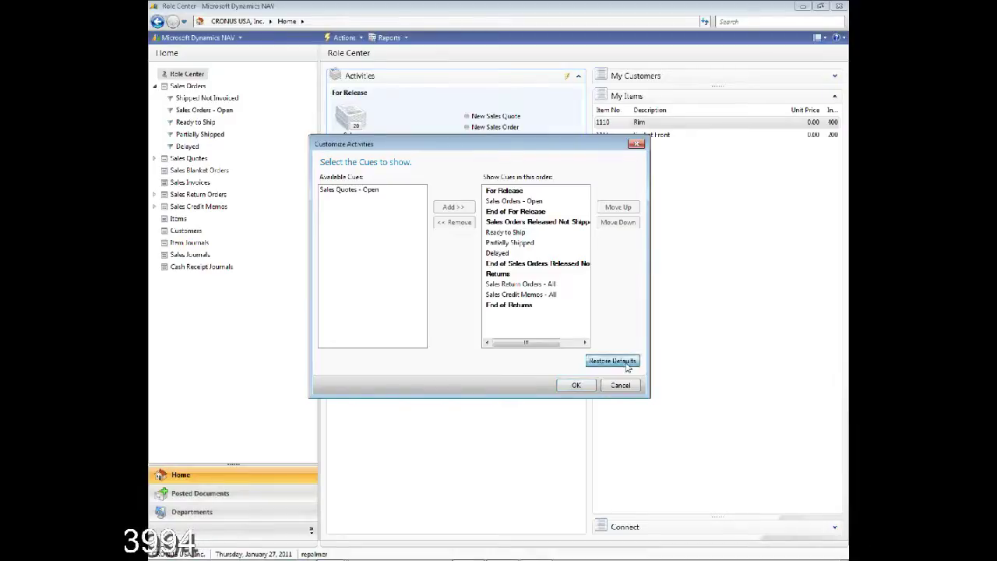
left_click(576, 386)
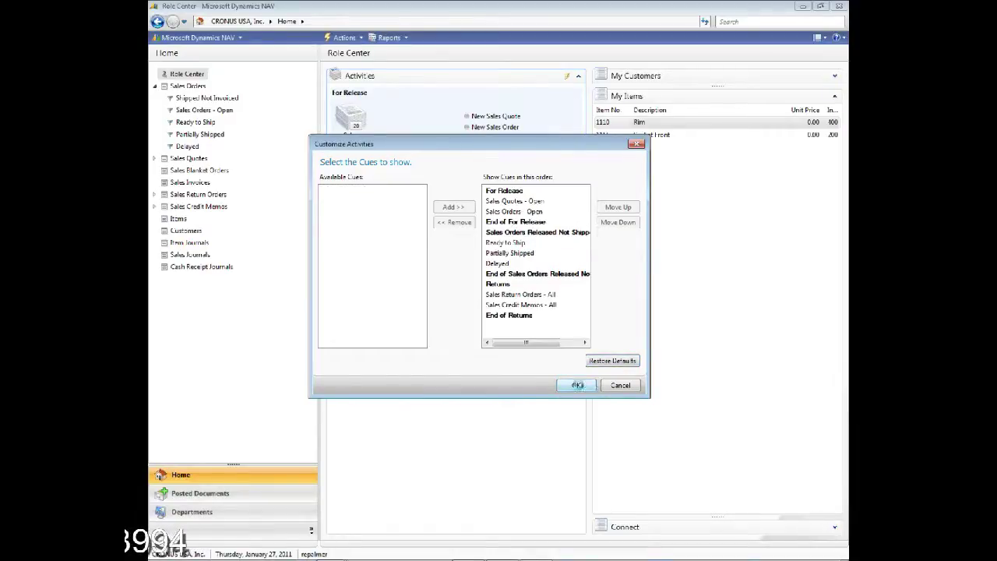
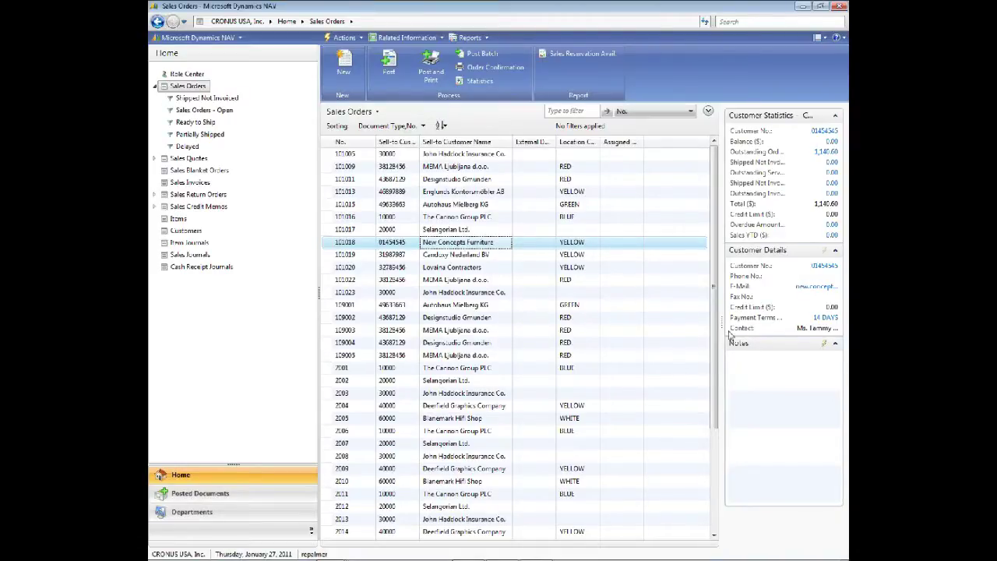
Step: Widen the customer information pane beside the Sales Orders list and check the customer statistics for each of the first four orders
left_click_drag(722, 322, 664, 320)
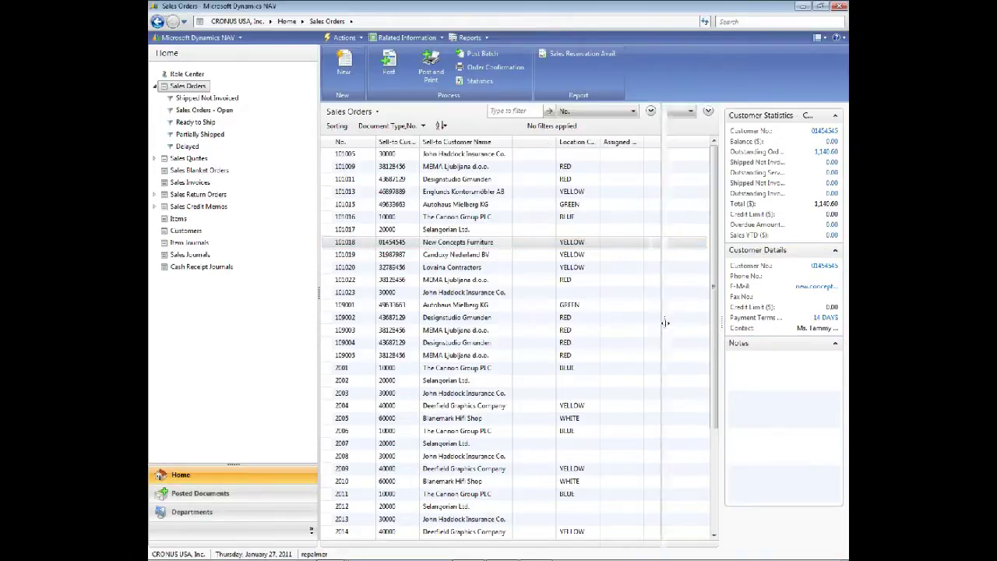
left_click(363, 157)
left_click(370, 167)
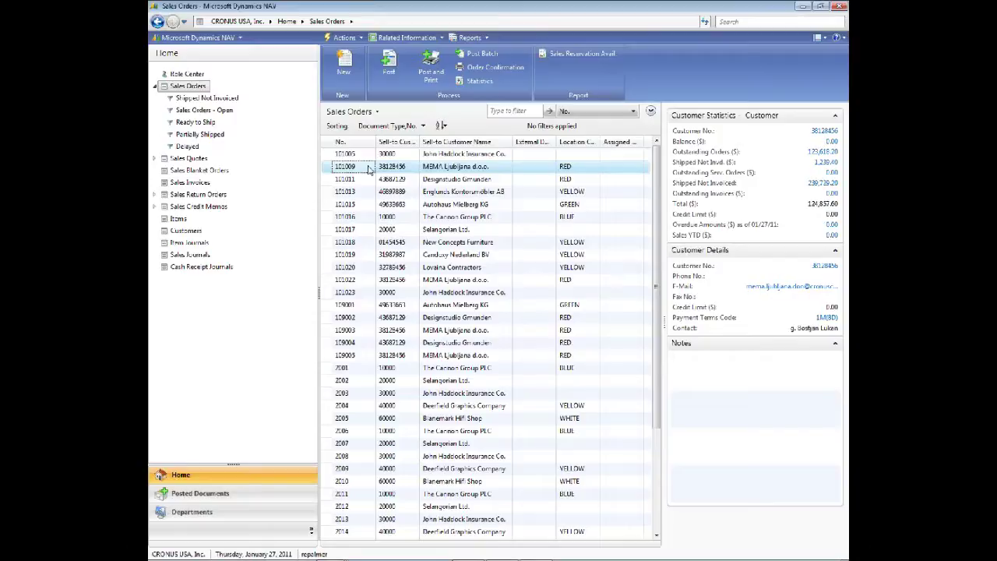
left_click(368, 180)
left_click(369, 192)
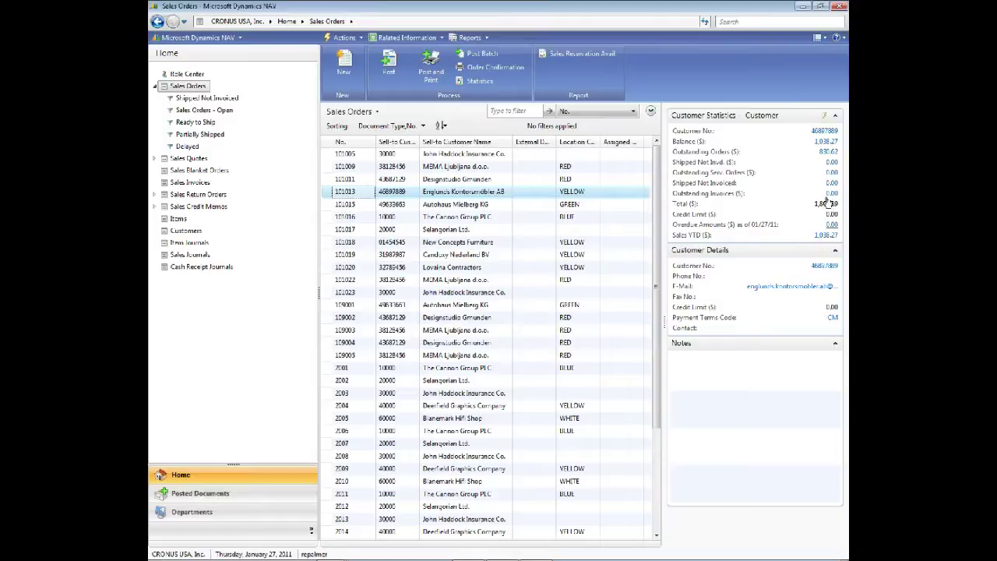
Step: Open the ledger entries behind the balance of Englunds Kontorsmöbler AB and run Navigate on the invoice entry
left_click(829, 143)
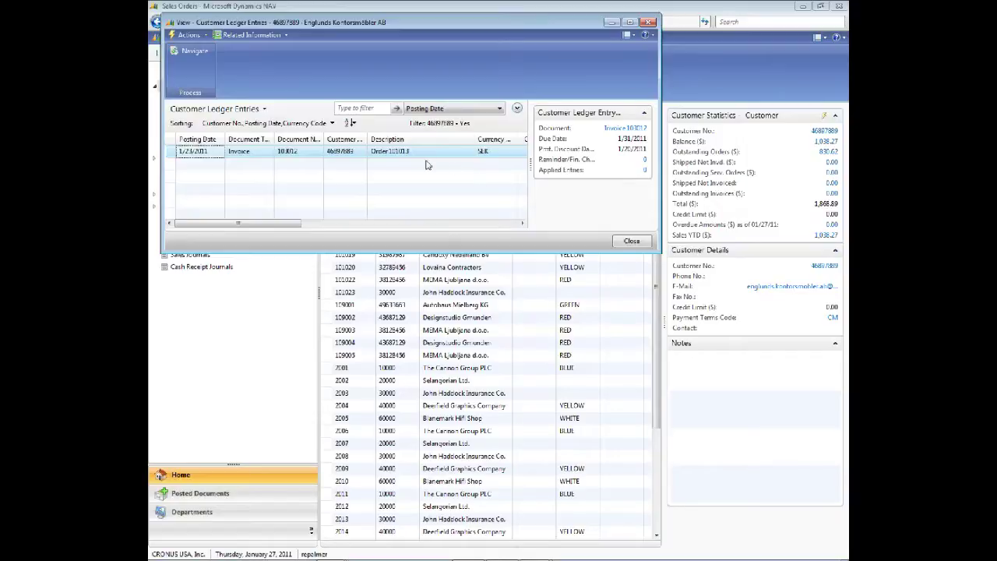
left_click(306, 155)
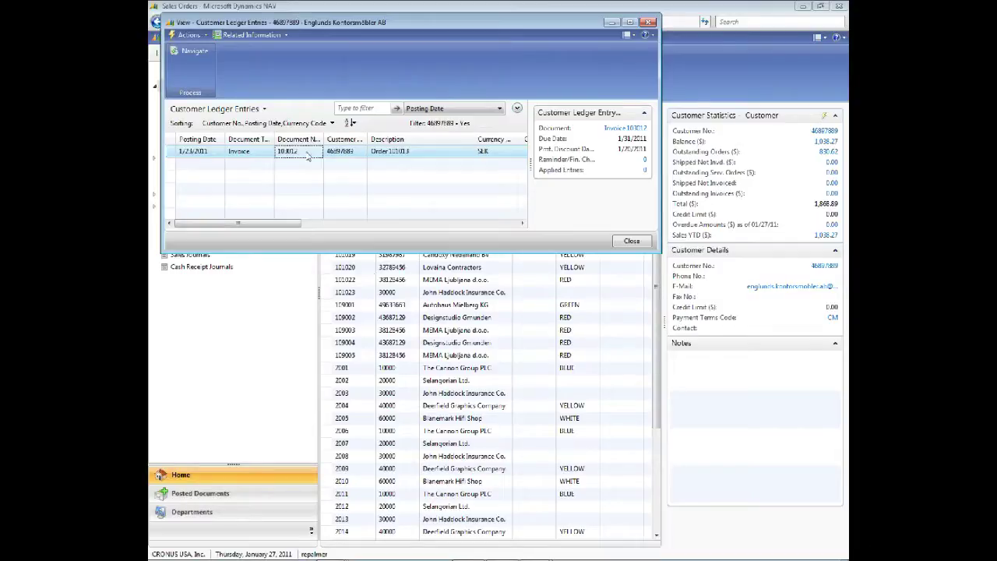
left_click(215, 158)
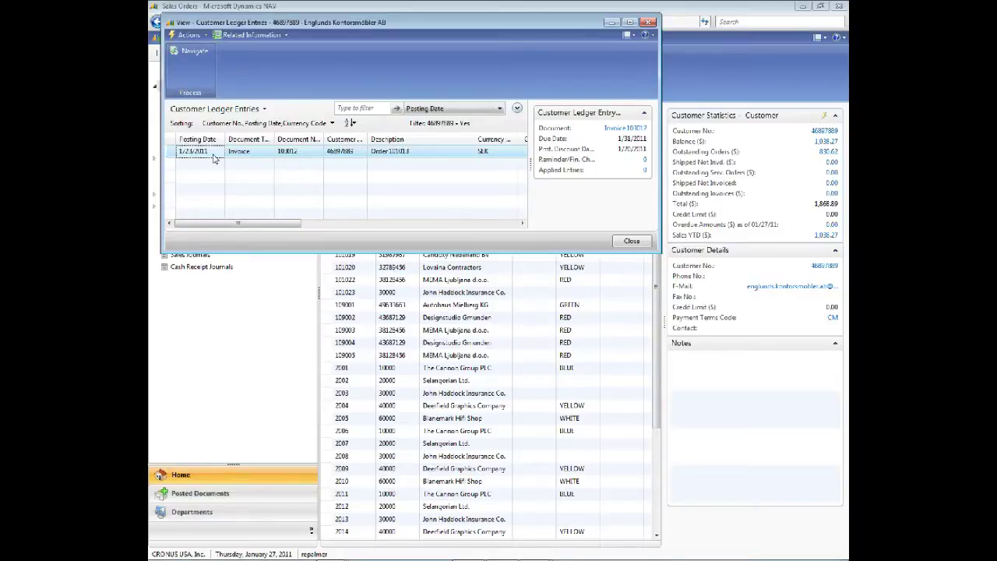
left_click(178, 59)
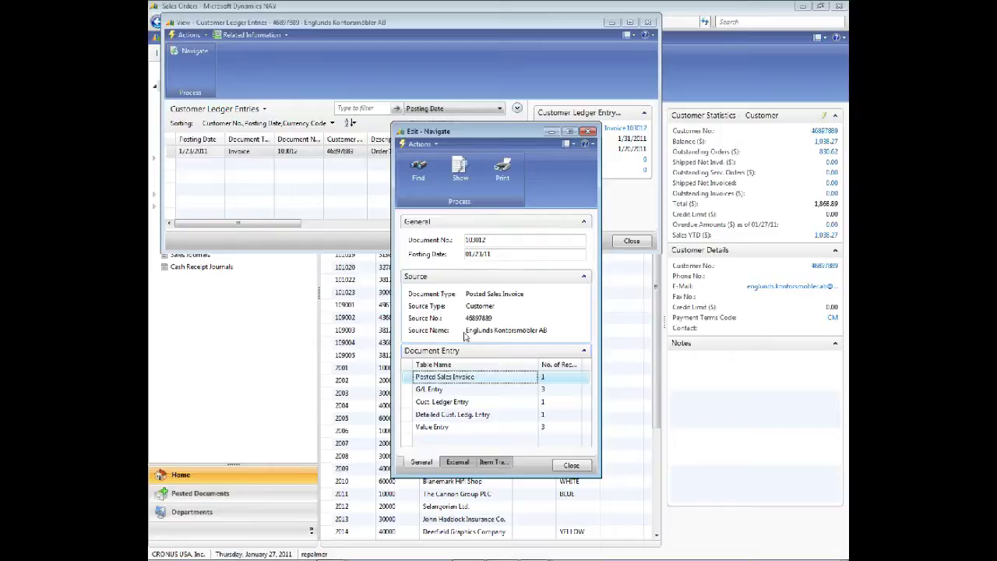
Step: View the posted sales invoice found by Navigate, and close the invoice, Navigate and ledger entries windows
left_click(545, 378)
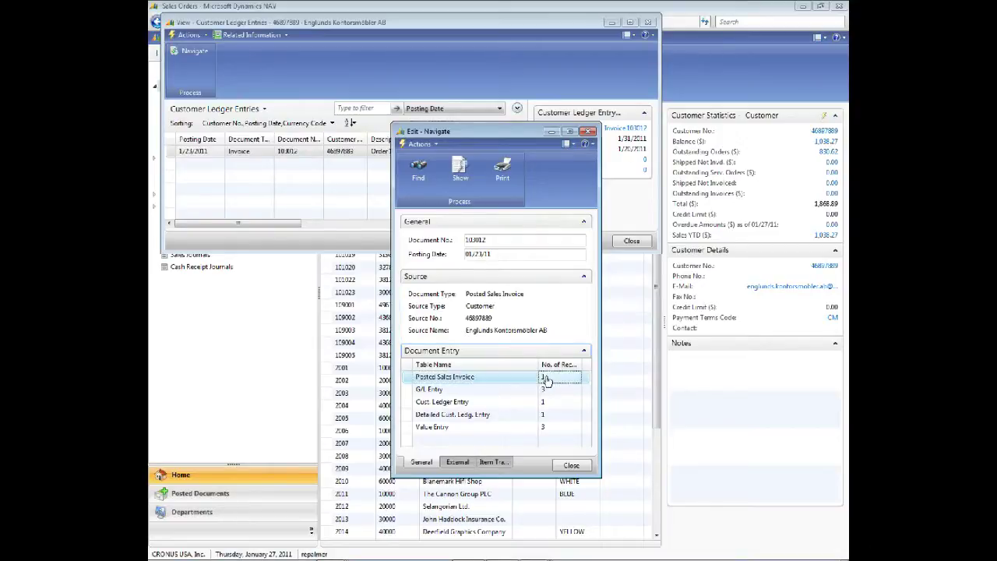
left_click(546, 378)
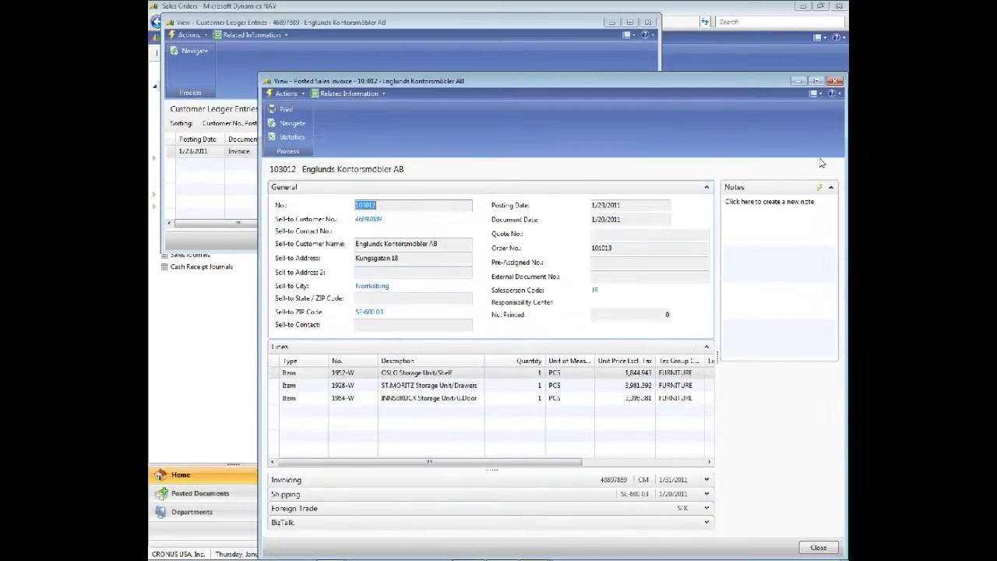
left_click_drag(753, 84, 653, 39)
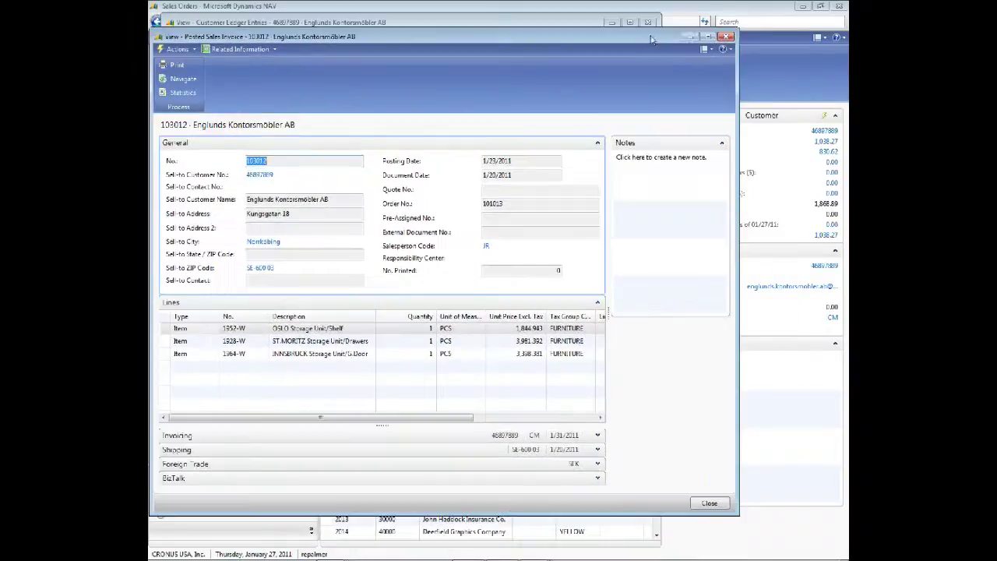
left_click(726, 36)
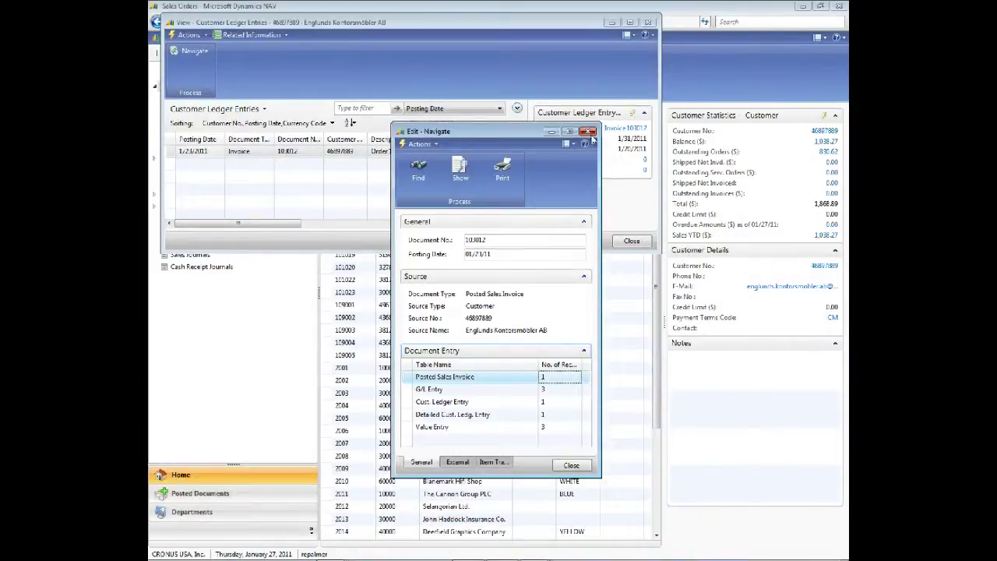
left_click(588, 131)
left_click(647, 21)
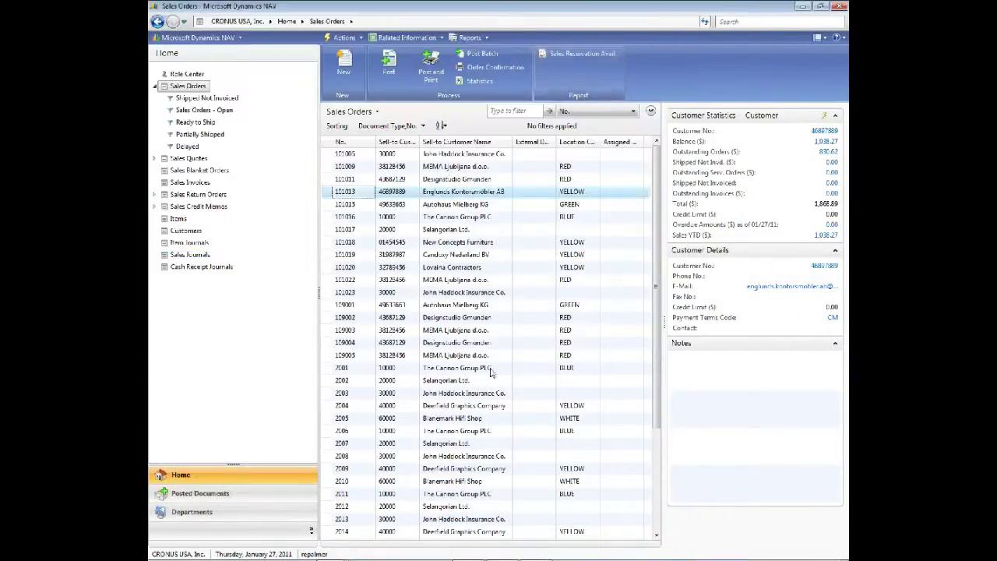
Step: Check the customer statistics on John Haddock Insurance Co. and Designstudio Gmunden orders, and open and close the first Designstudio Gmunden sales order
left_click(447, 394)
left_click(449, 293)
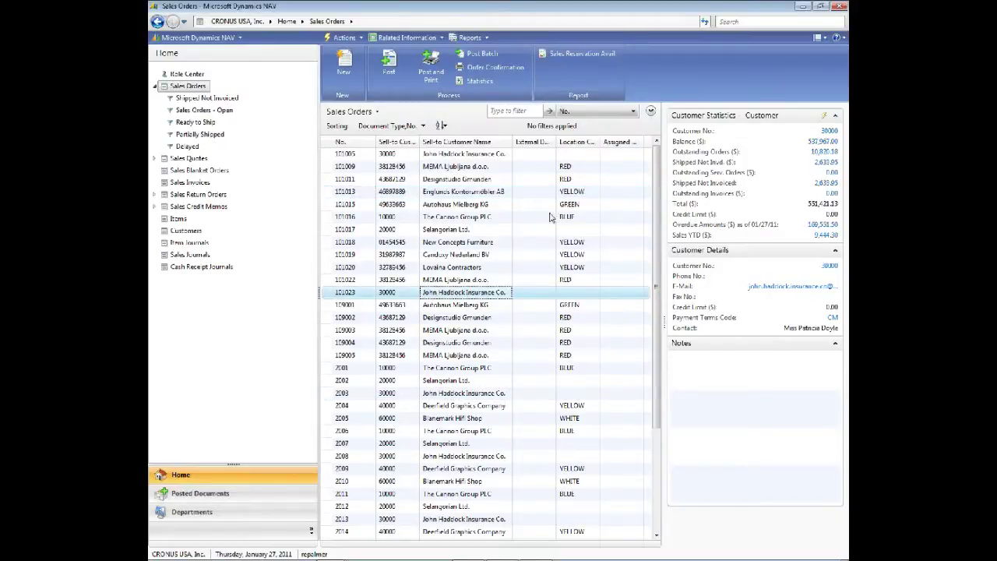
left_click(443, 154)
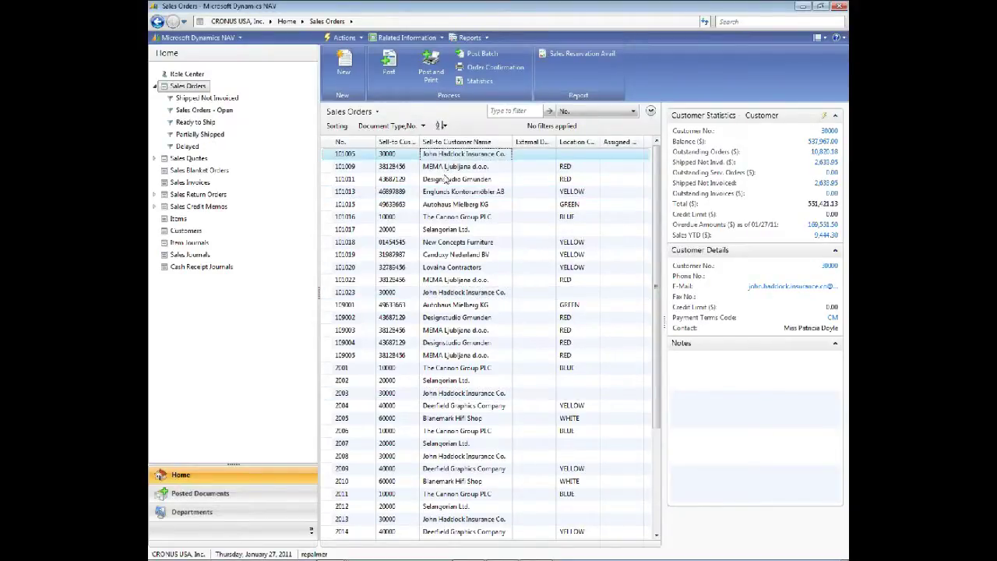
left_click(447, 179)
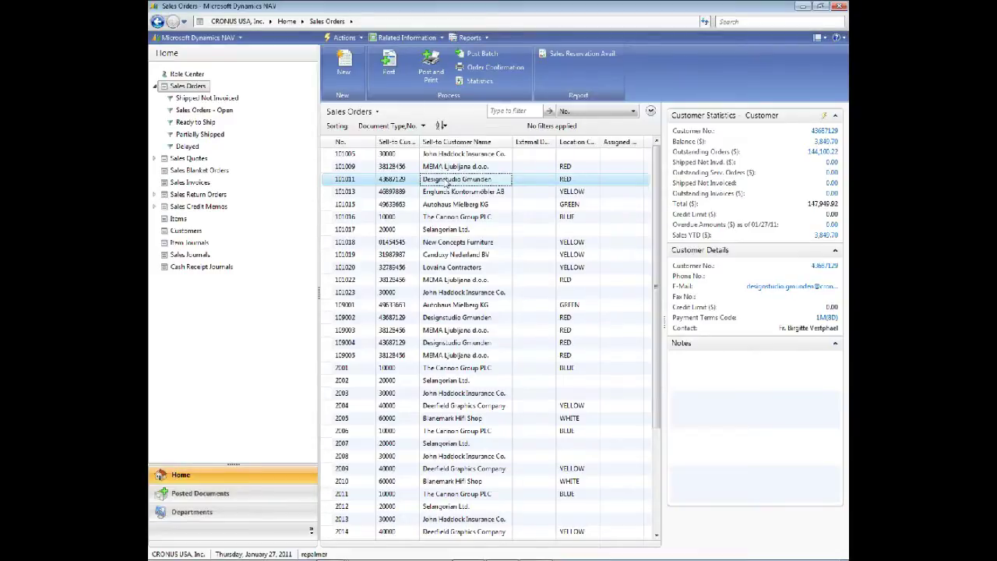
double_click(447, 182)
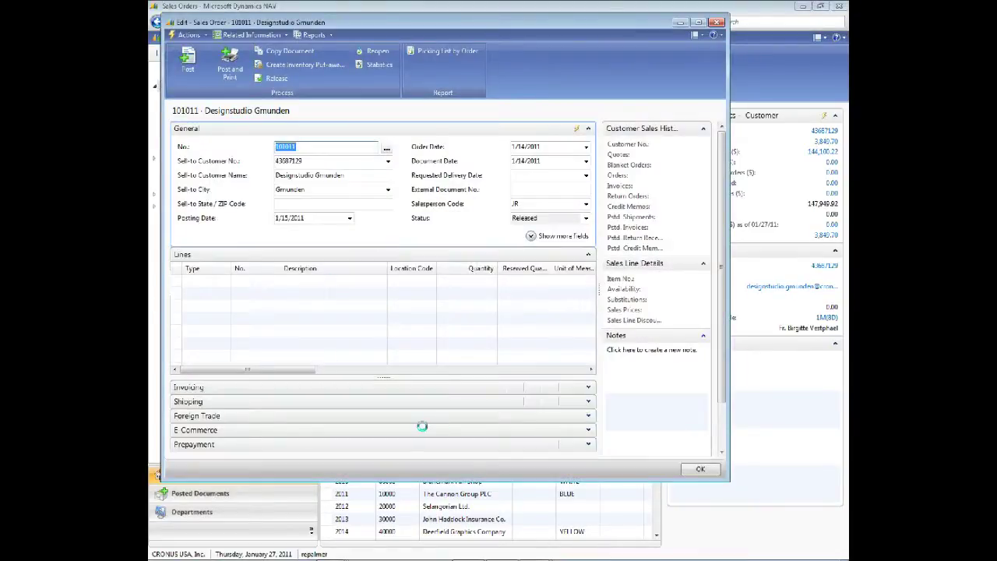
left_click(717, 22)
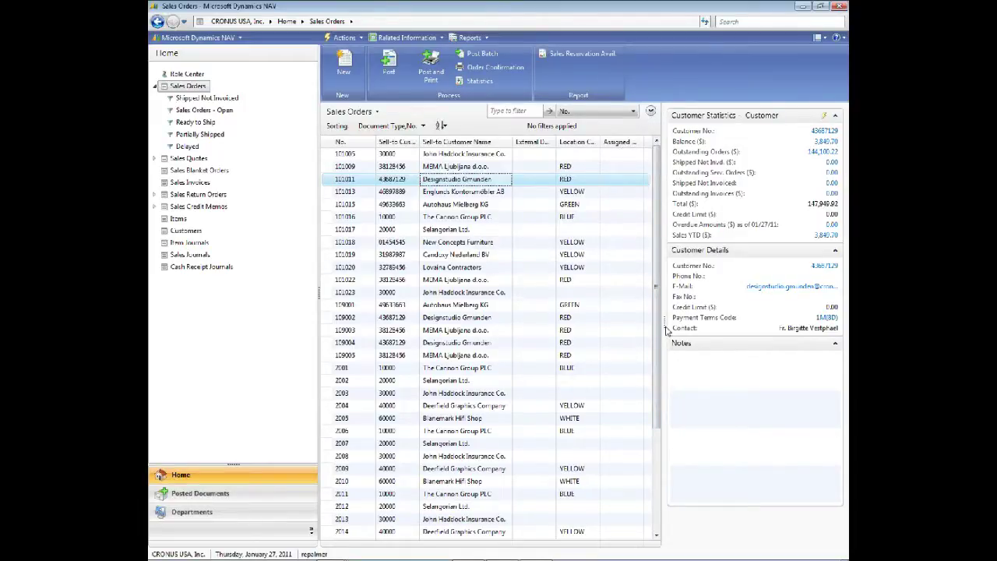
Step: Narrow the customer information and navigation panes around the Sales Orders list, and set its column header height to 2 lines
left_click_drag(664, 324, 701, 324)
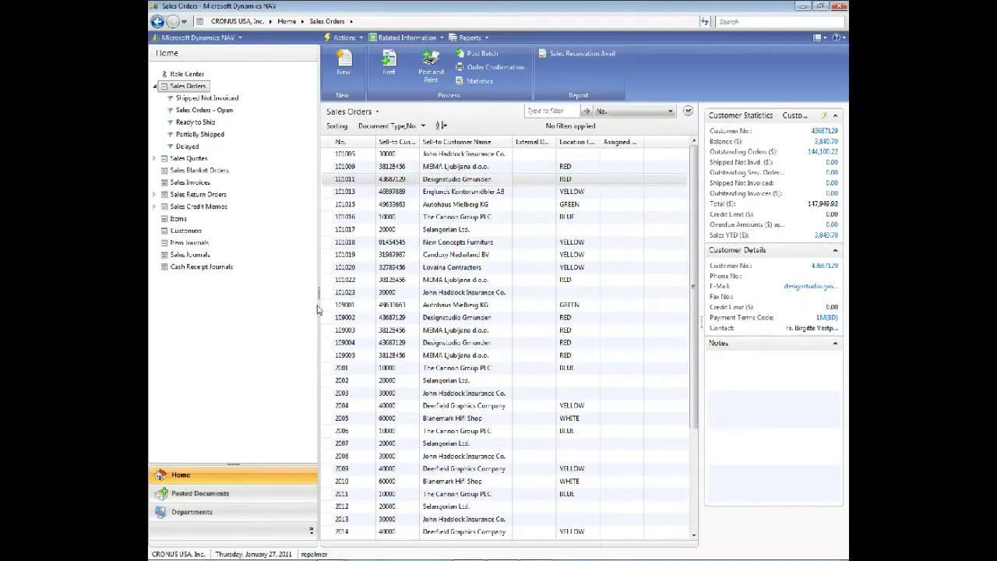
left_click_drag(320, 294, 226, 294)
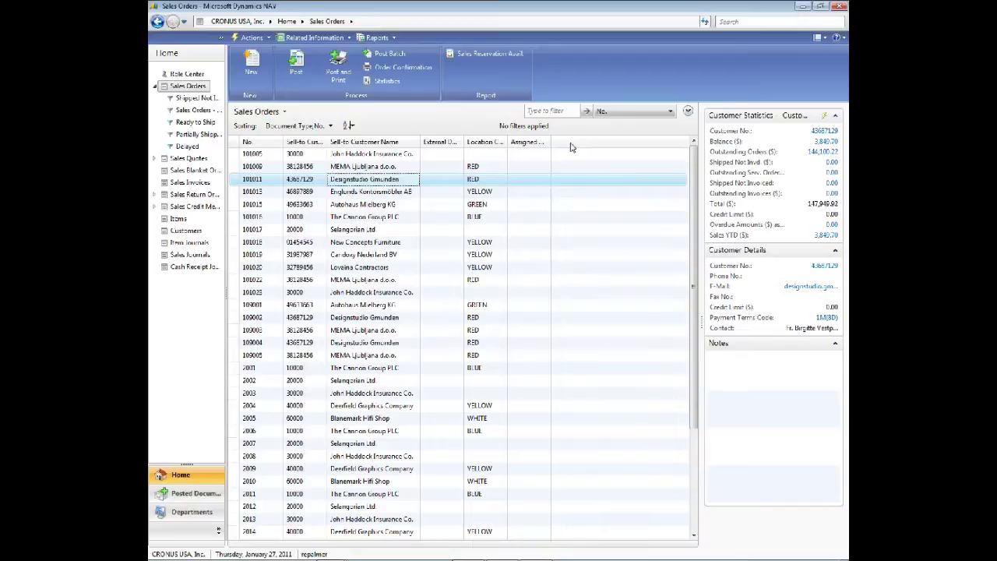
right_click(513, 141)
mouse_move(546, 172)
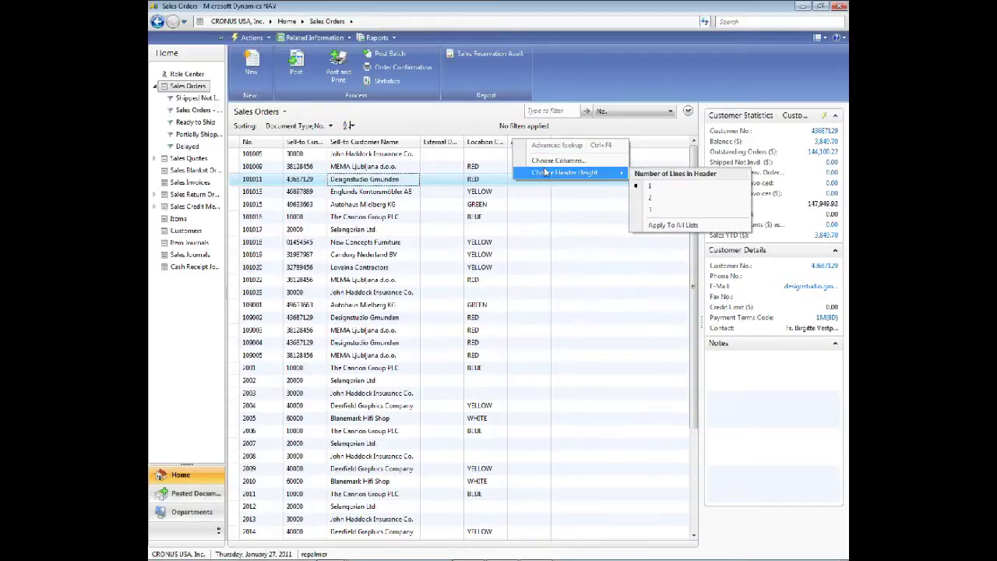
left_click(672, 198)
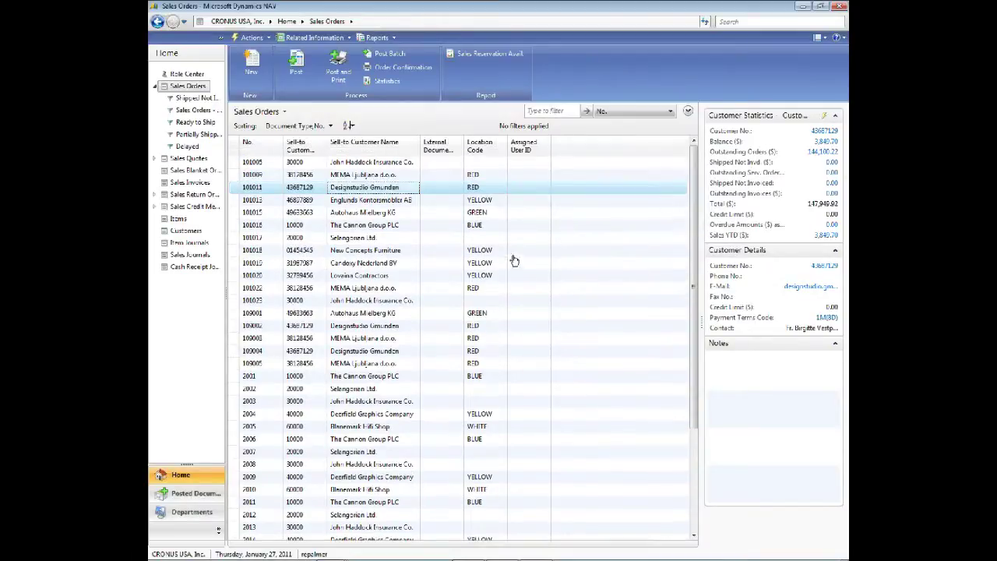
Step: Apply the two-line column header height to all lists in the application
right_click(533, 152)
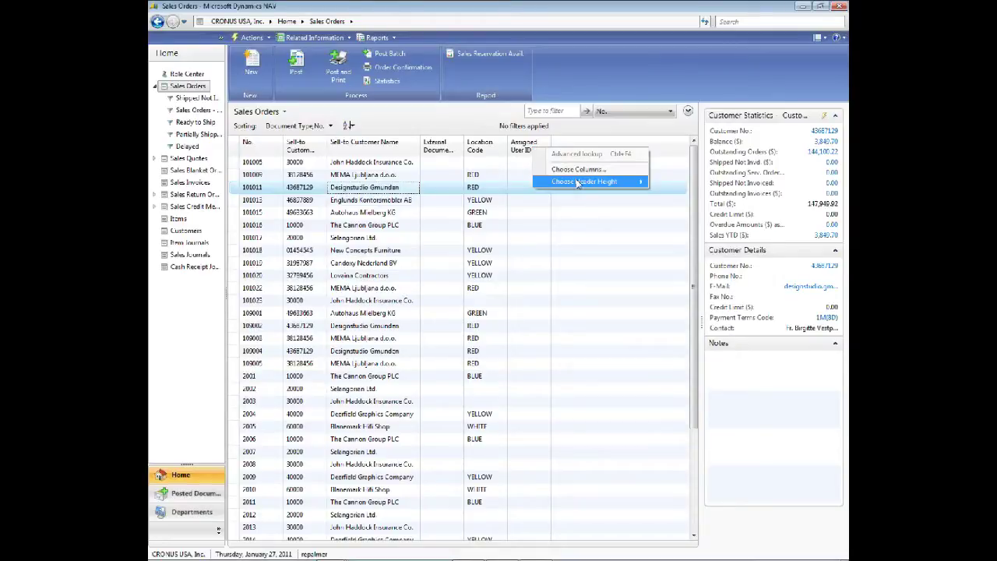
mouse_move(578, 184)
left_click(693, 234)
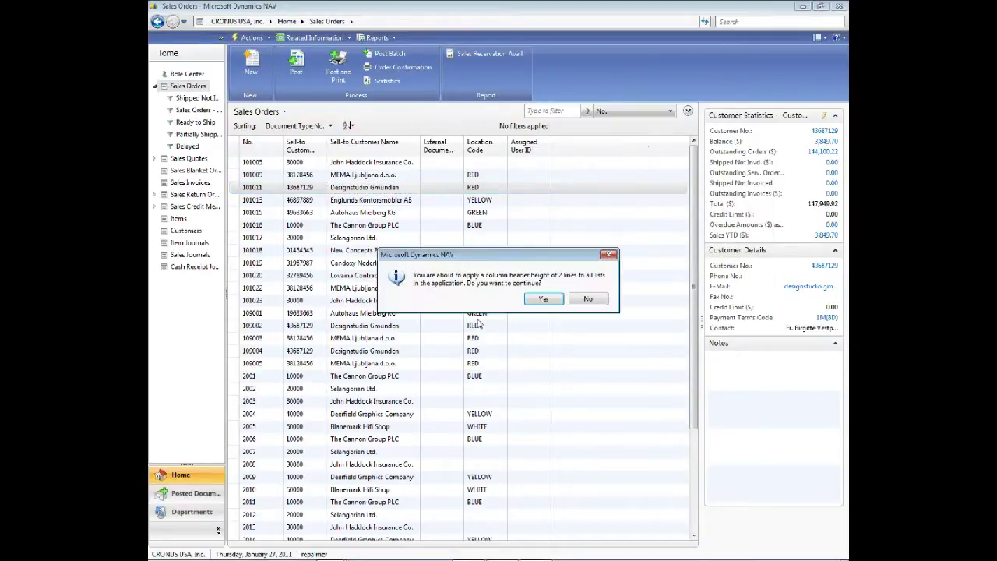
left_click(545, 306)
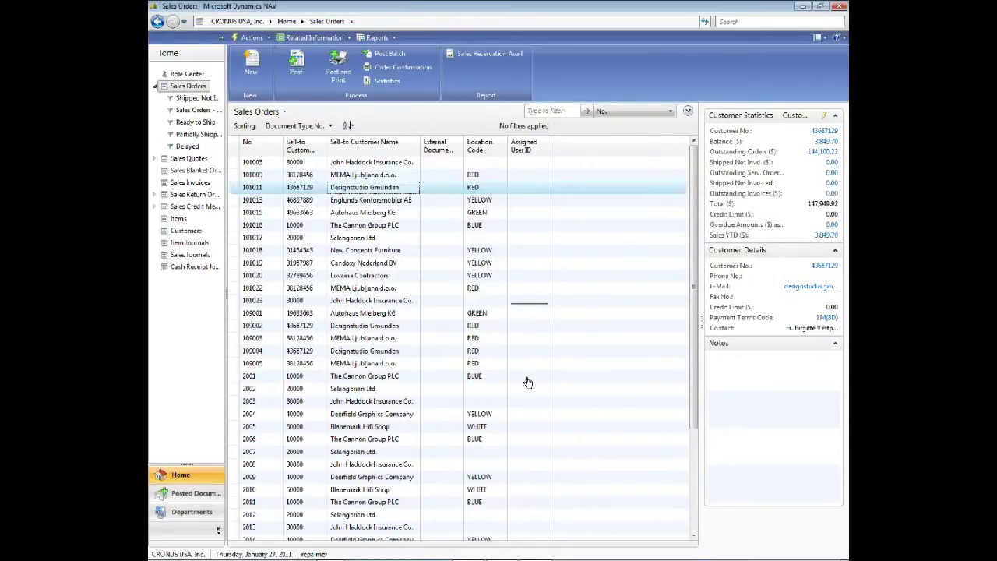
Step: Add the Salesperson Code column after Assigned User ID in the Sales Orders list
right_click(536, 149)
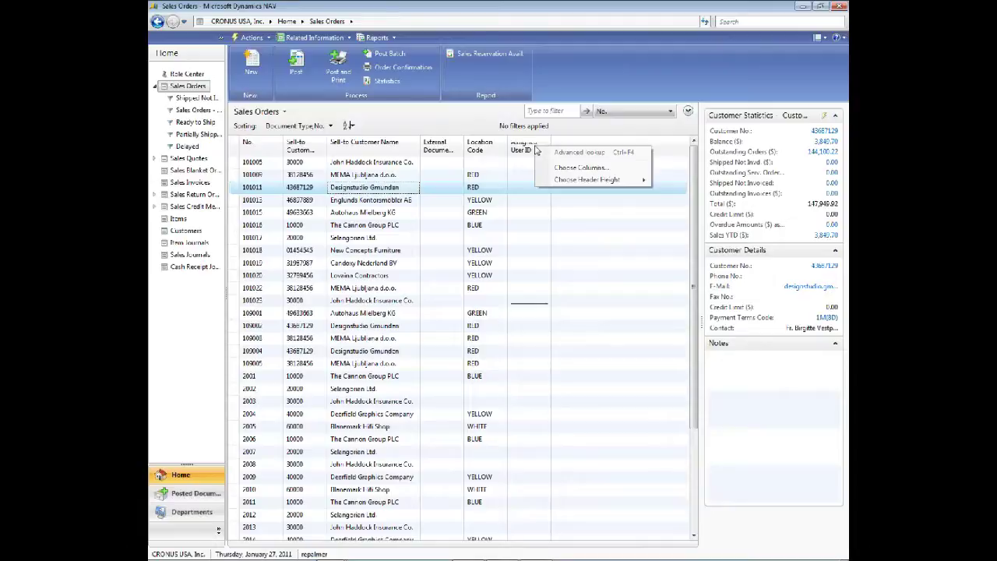
left_click(574, 170)
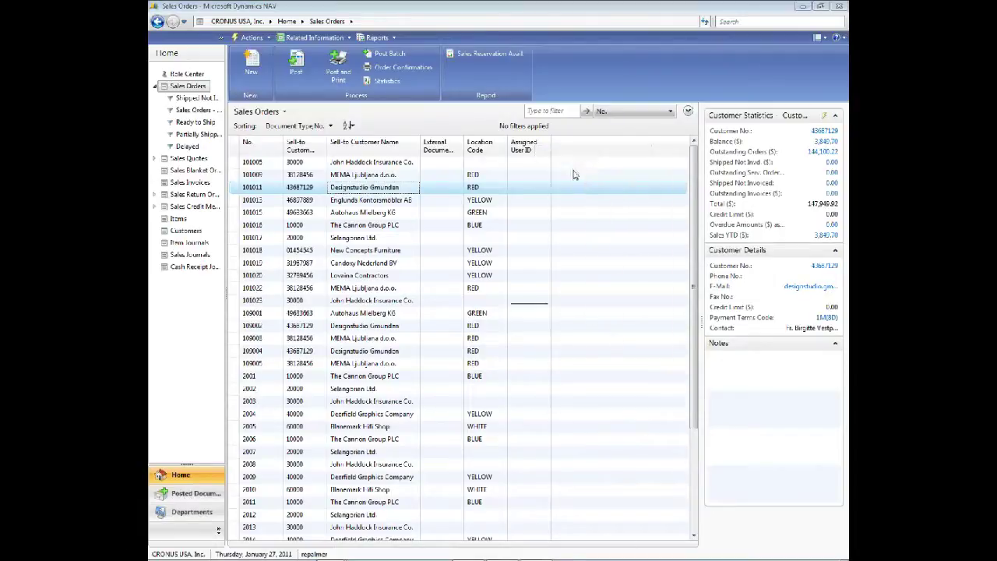
scroll(458, 259, "down", 2)
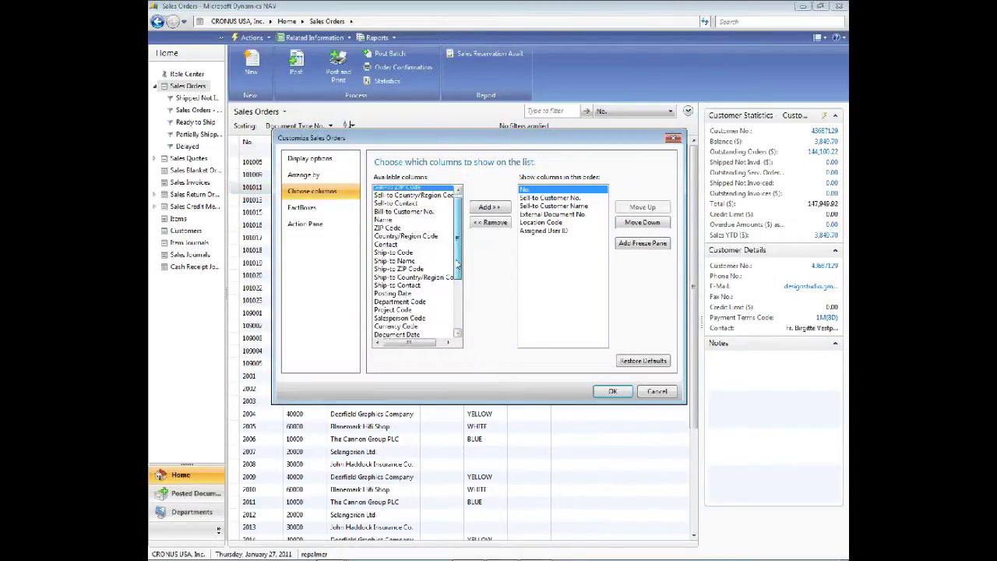
scroll(457, 284, "up", 2)
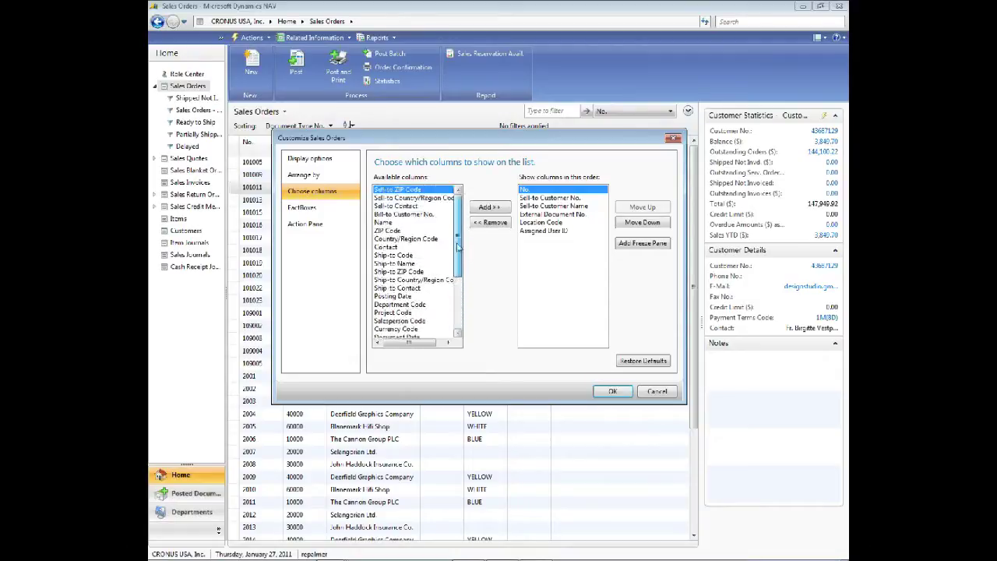
left_click(418, 320)
left_click(489, 207)
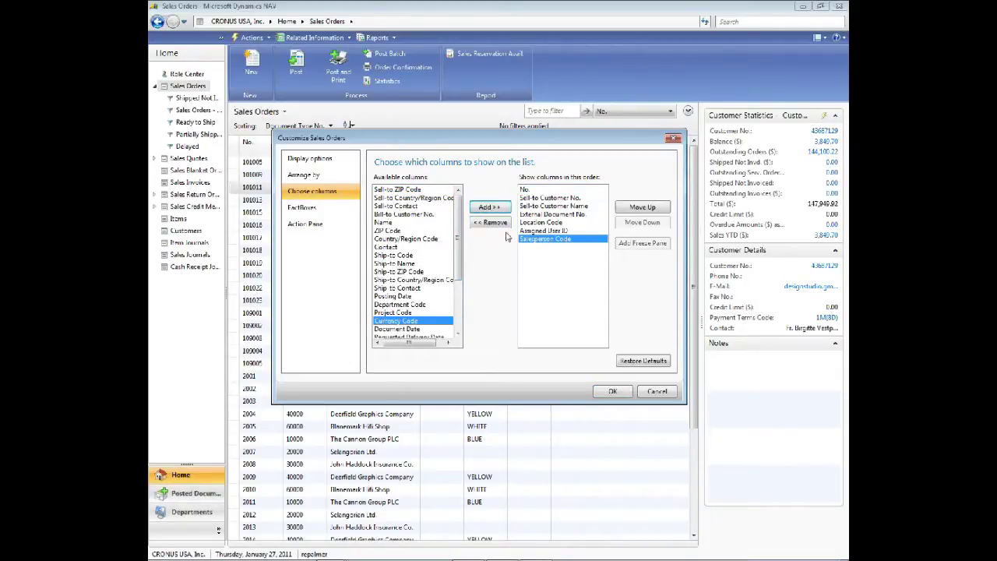
left_click(613, 391)
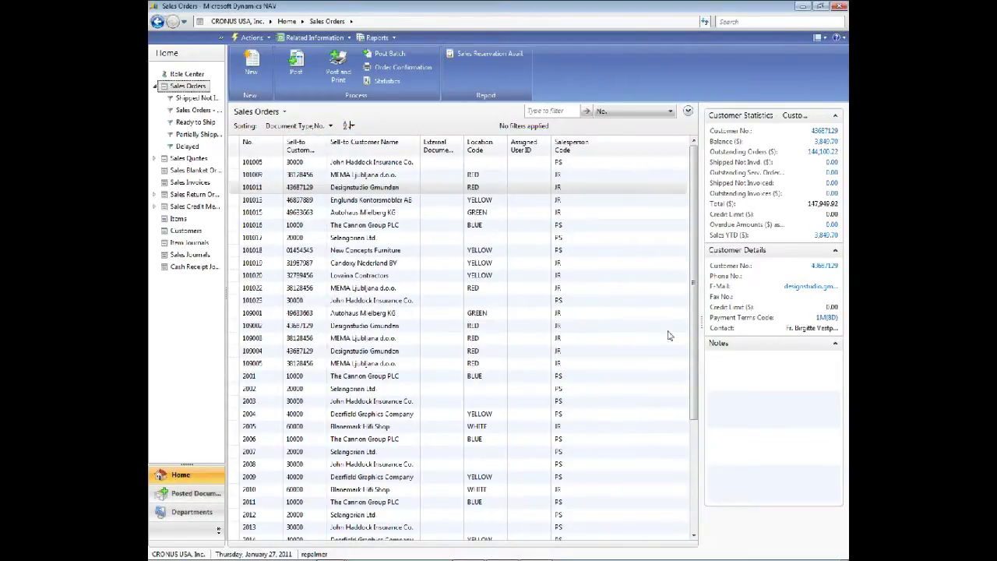
Step: Filter the Sales Orders list by Salesperson Code PS
scroll(659, 434, "down", 2)
scroll(683, 234, "up", 2)
left_click(568, 242)
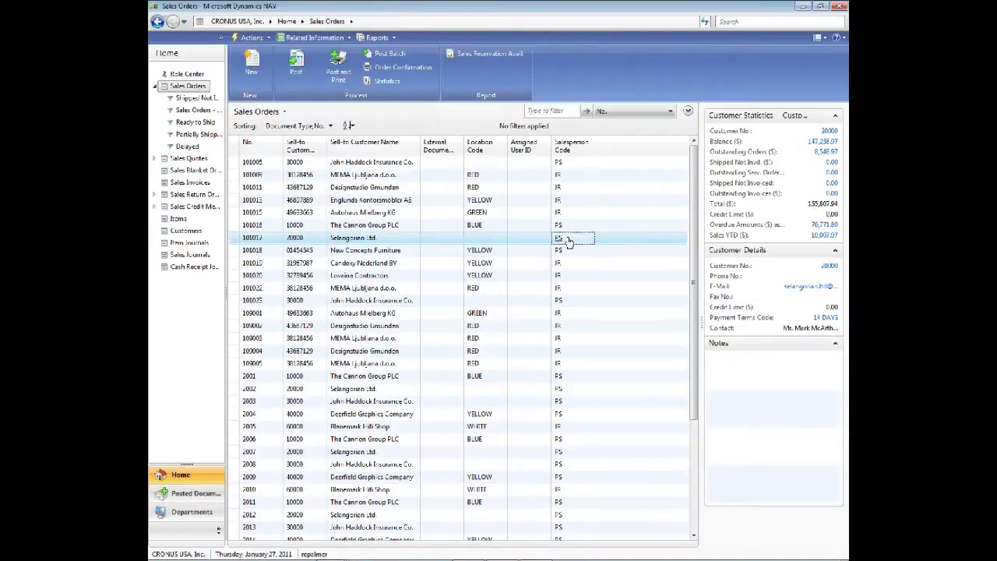
left_click(642, 113)
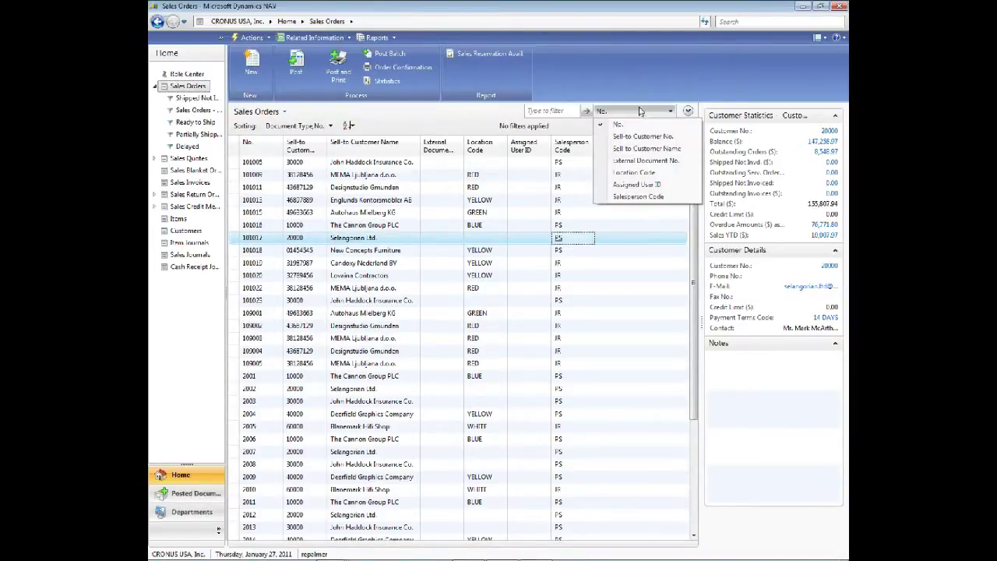
left_click(633, 199)
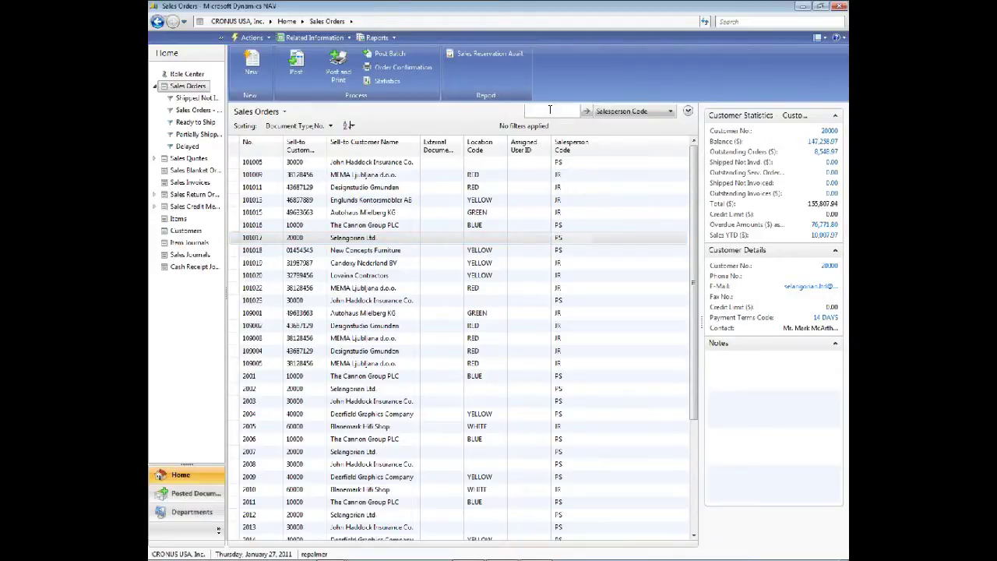
key("Return")
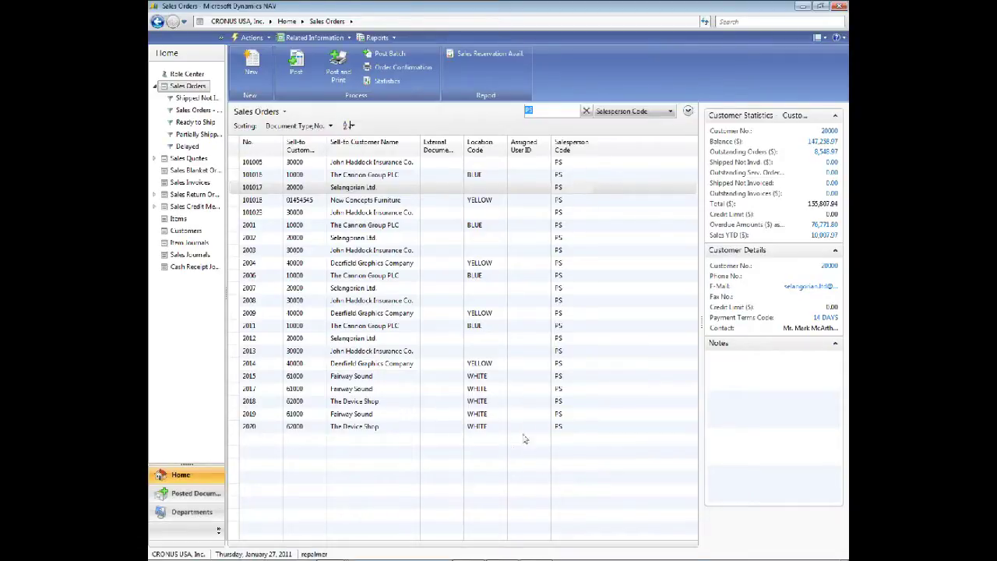
Step: Save the filtered list as a view named PS Sales Orders in the Home activity group, and restart the application
left_click(257, 111)
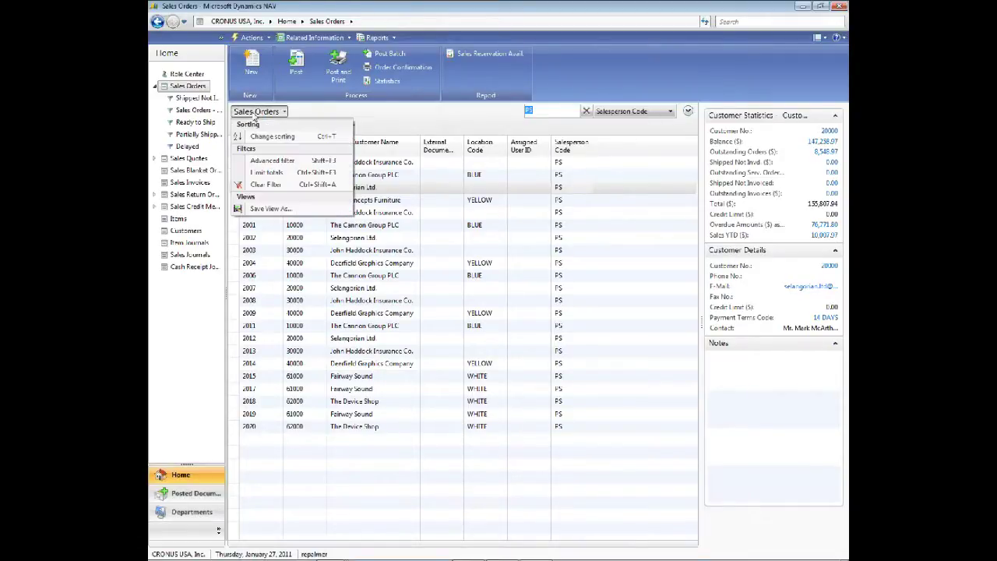
left_click(257, 210)
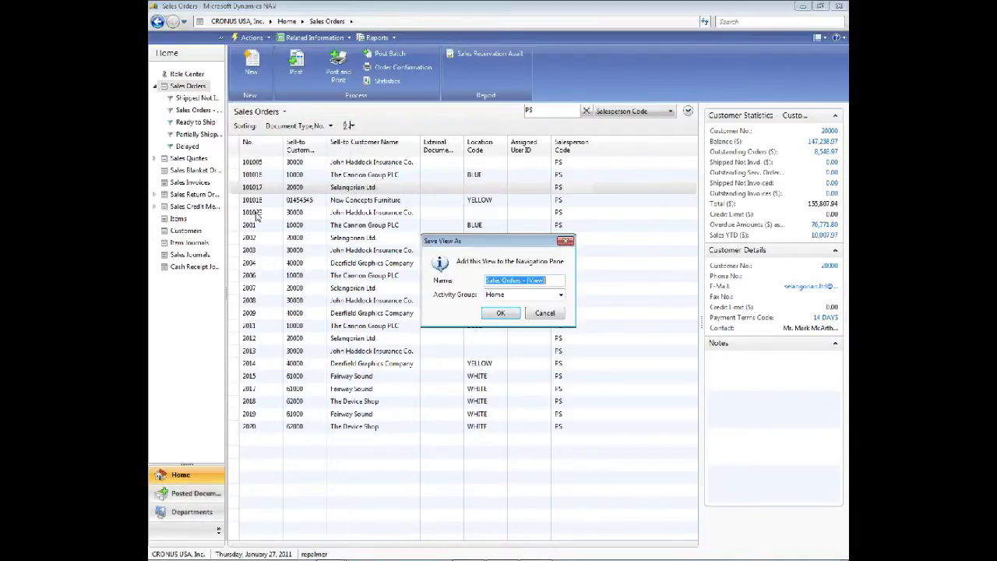
type("PS")
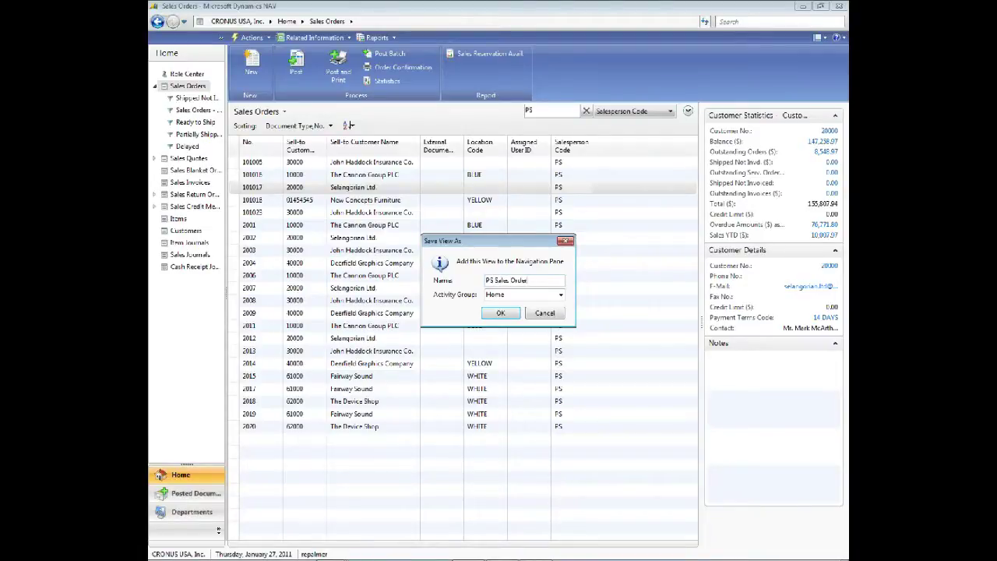
left_click(532, 292)
left_click(502, 314)
left_click(533, 300)
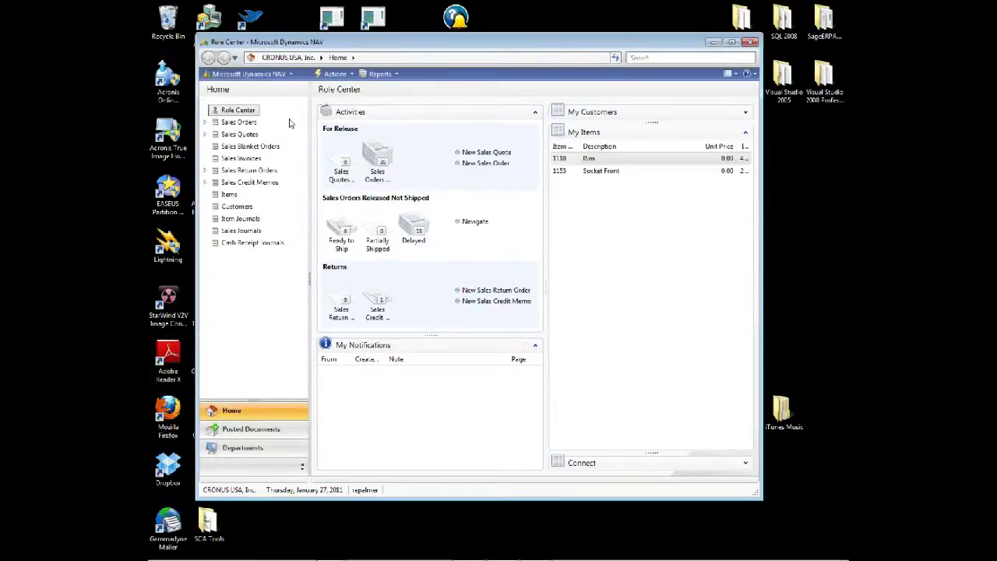
Step: Open the saved PS Sales Orders view under Sales Orders and maximize the window
left_click(206, 124)
left_click(247, 148)
left_click(731, 42)
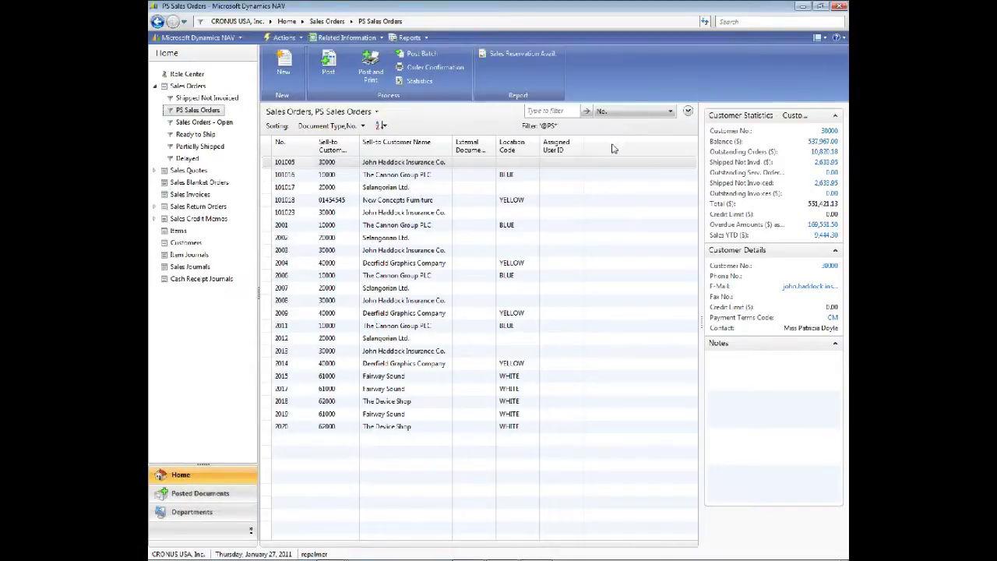
Step: Add the Salesperson Code column after Assigned User ID in the PS Sales Orders view
right_click(556, 148)
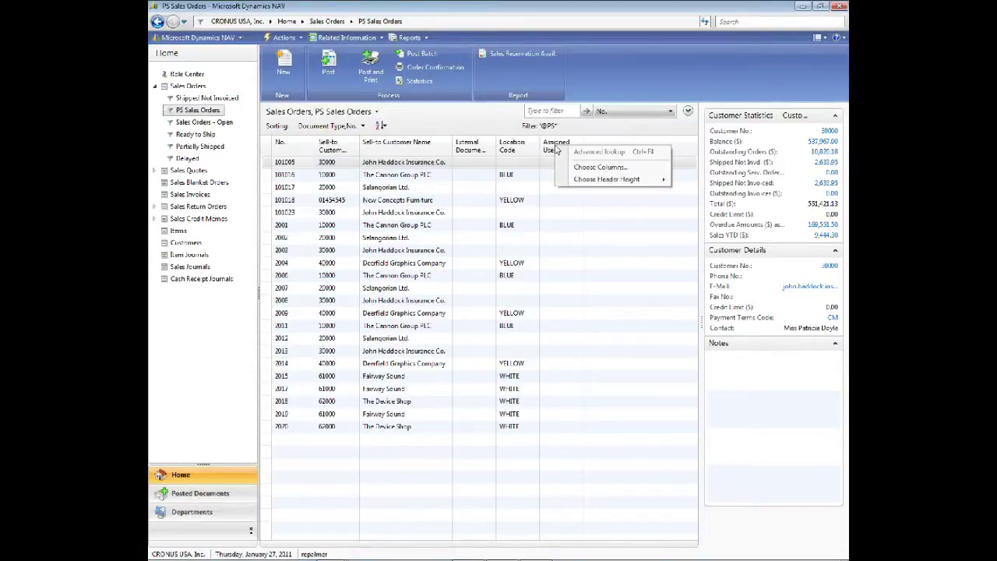
left_click(581, 167)
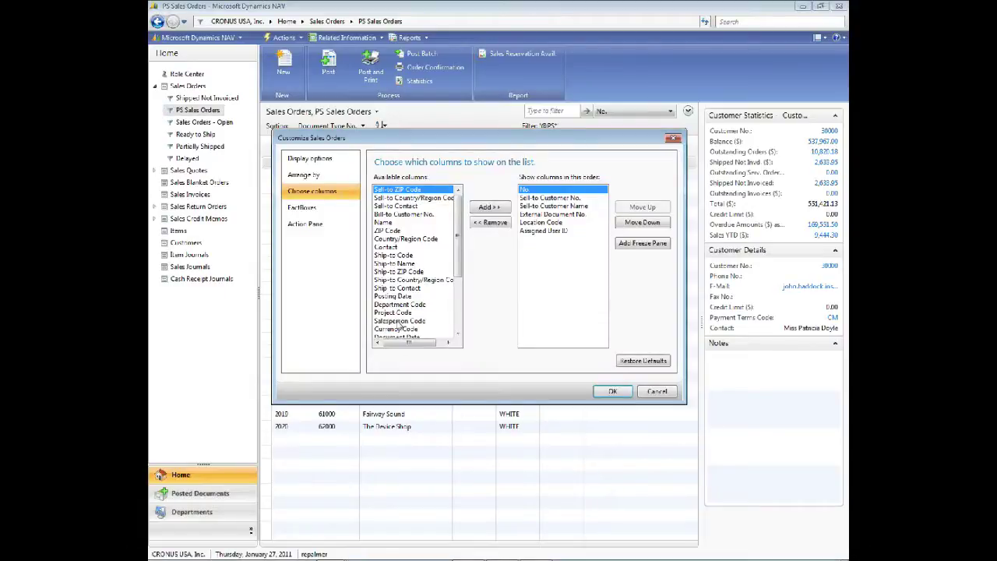
left_click(397, 320)
left_click(490, 207)
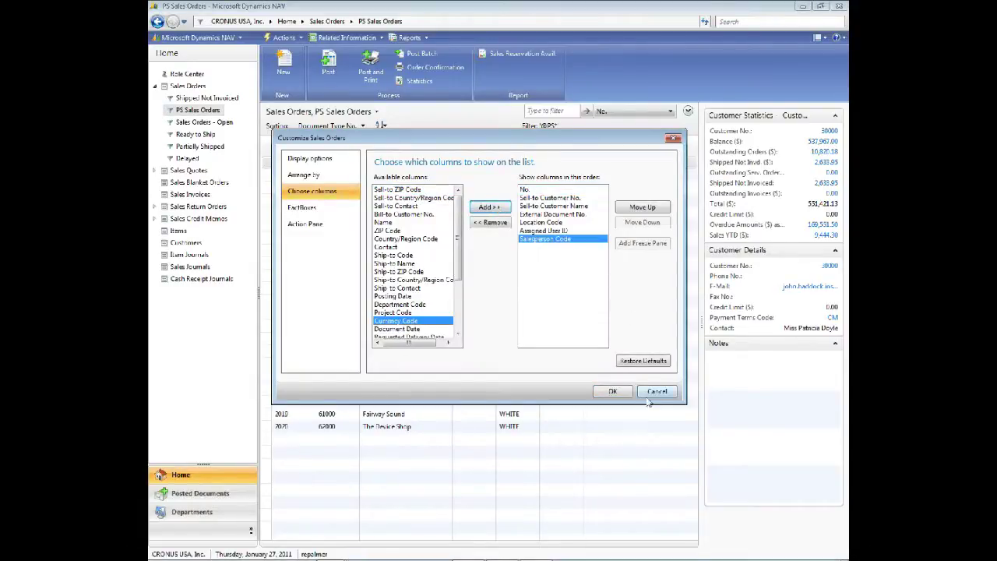
left_click(613, 391)
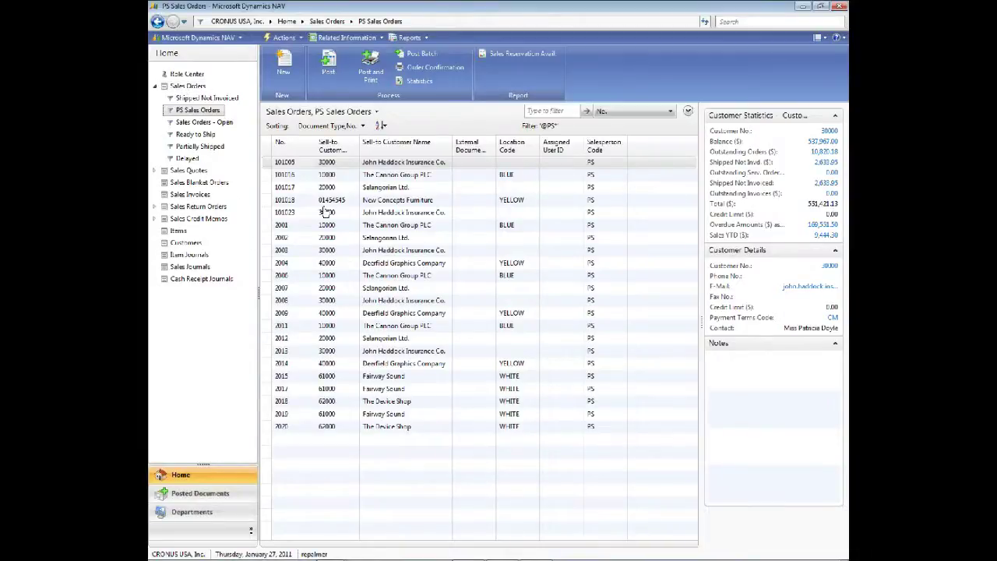
left_click(318, 114)
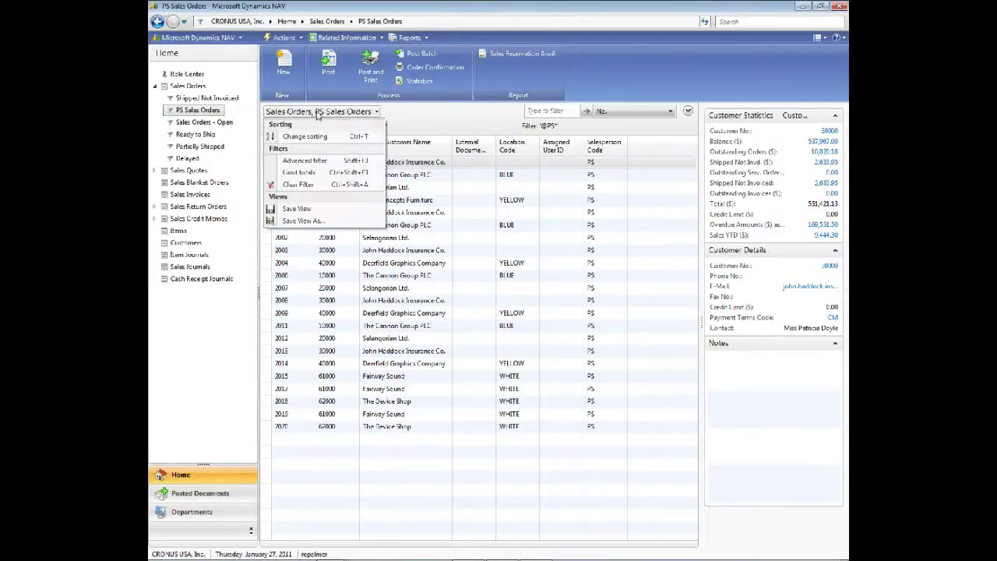
left_click(318, 114)
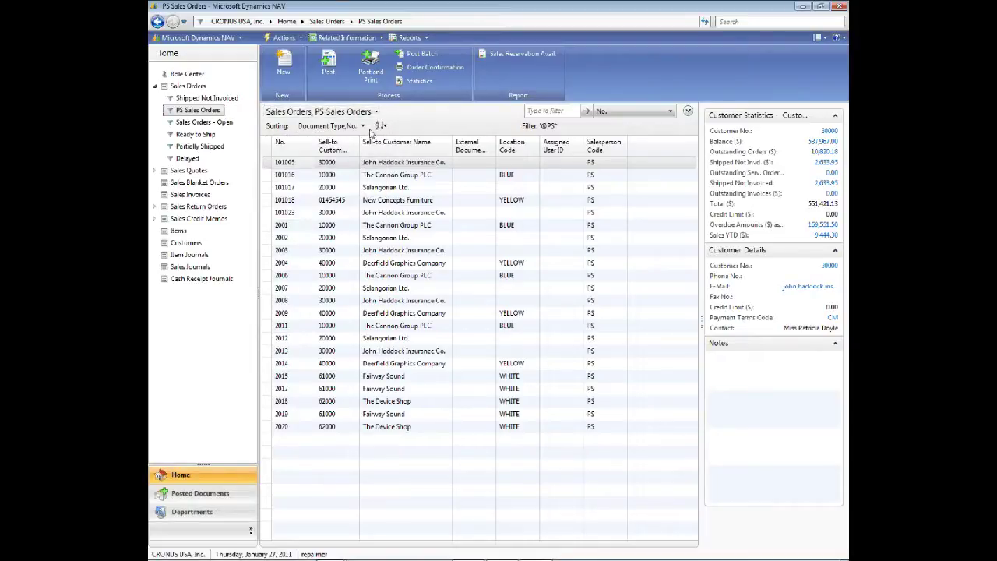
Step: Add a second filter to the PS Sales Orders view so that Location Code is WHITE
left_click(689, 111)
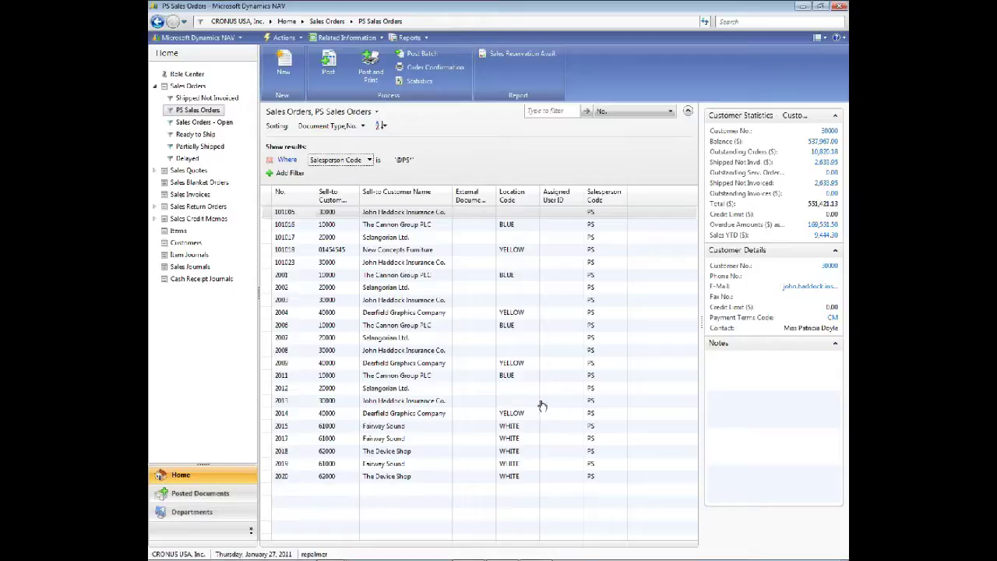
left_click(270, 176)
left_click(327, 174)
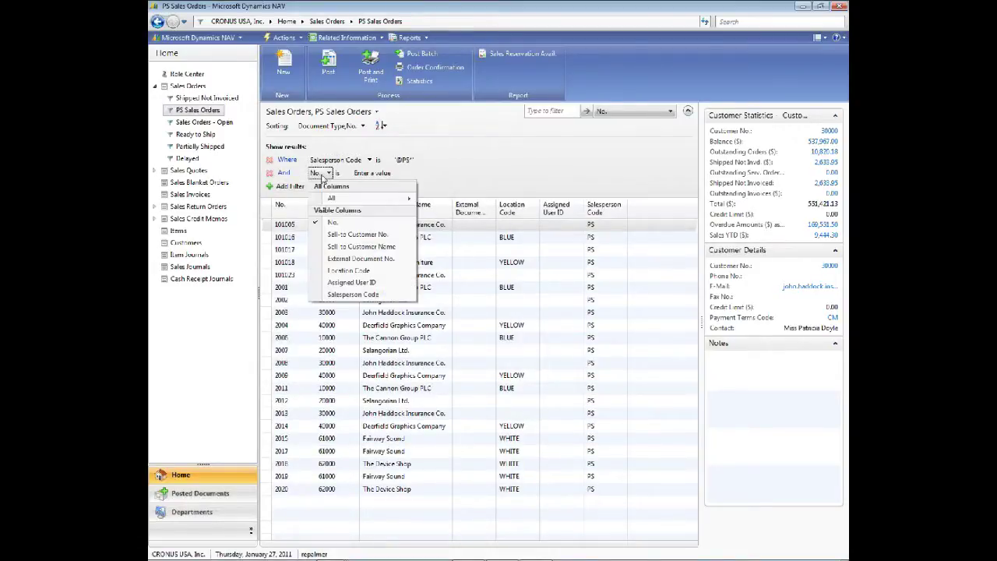
mouse_move(366, 201)
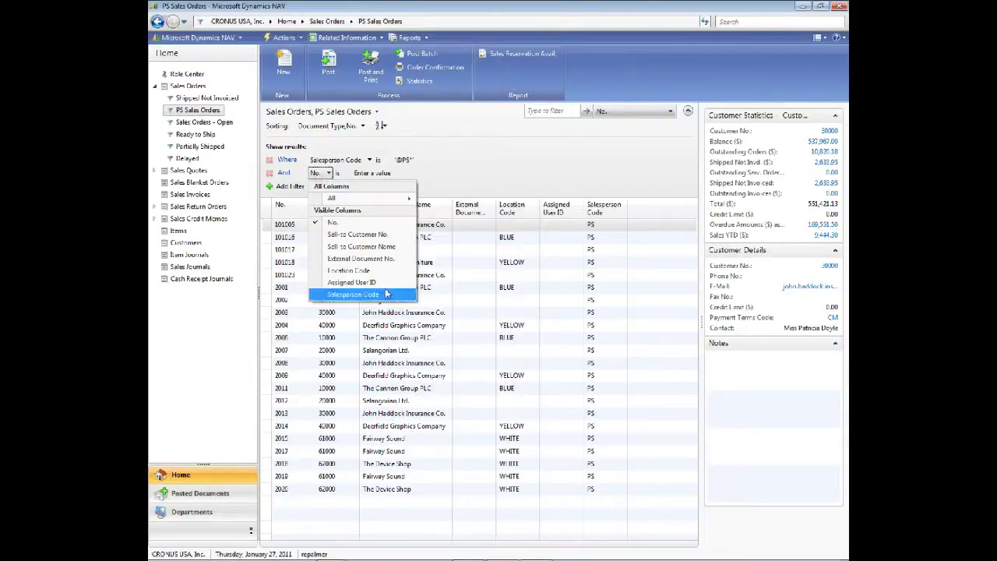
mouse_move(404, 201)
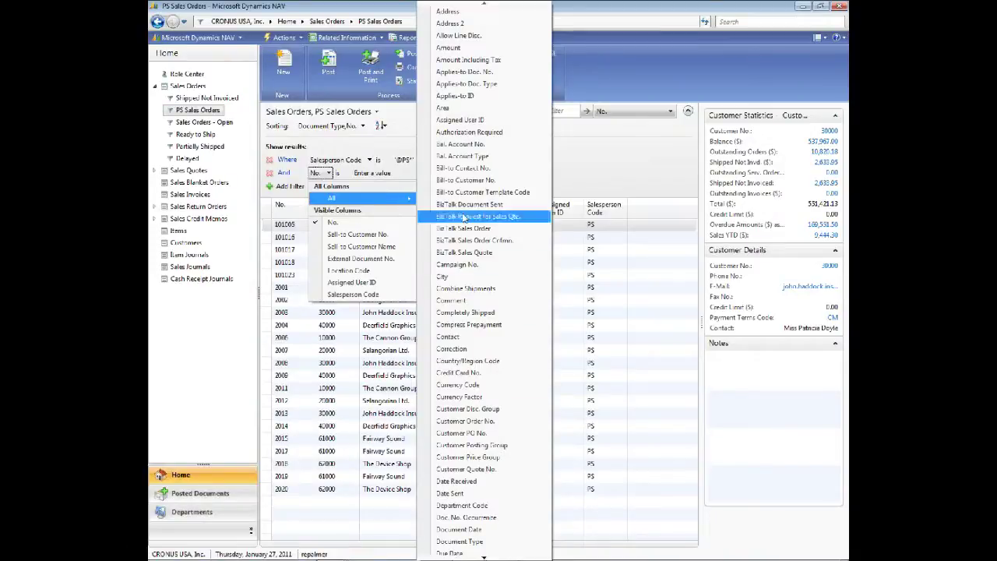
left_click(367, 272)
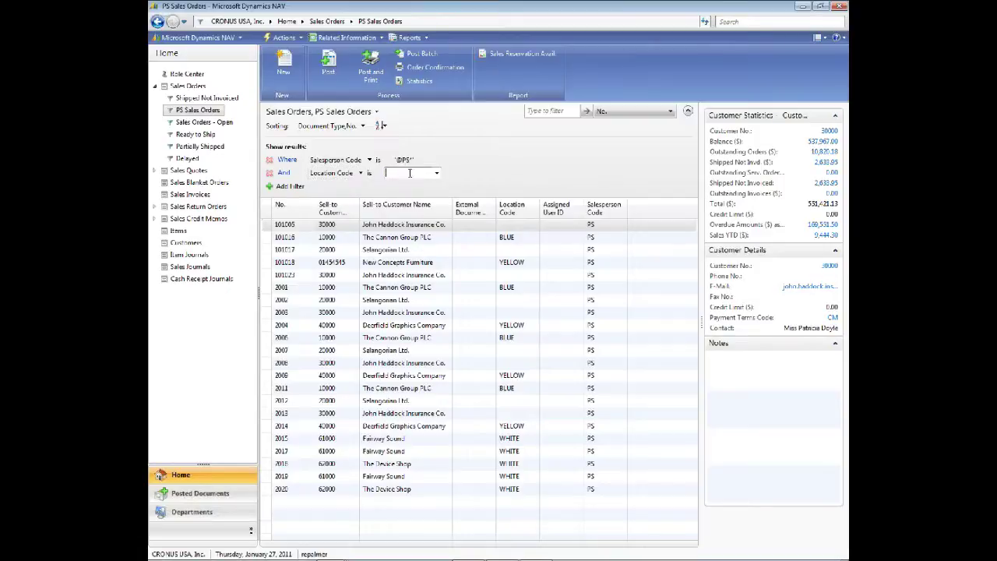
left_click(437, 174)
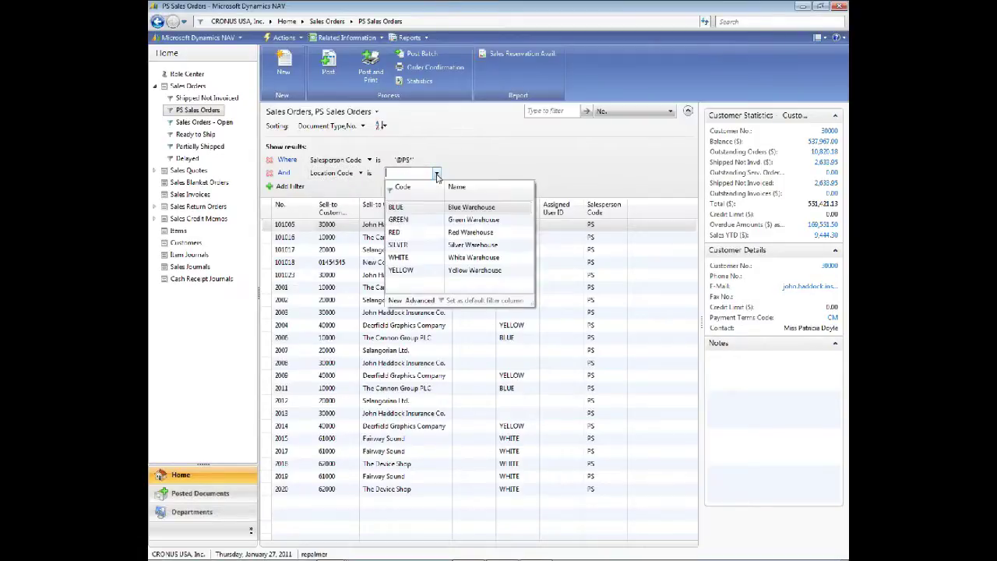
left_click(414, 264)
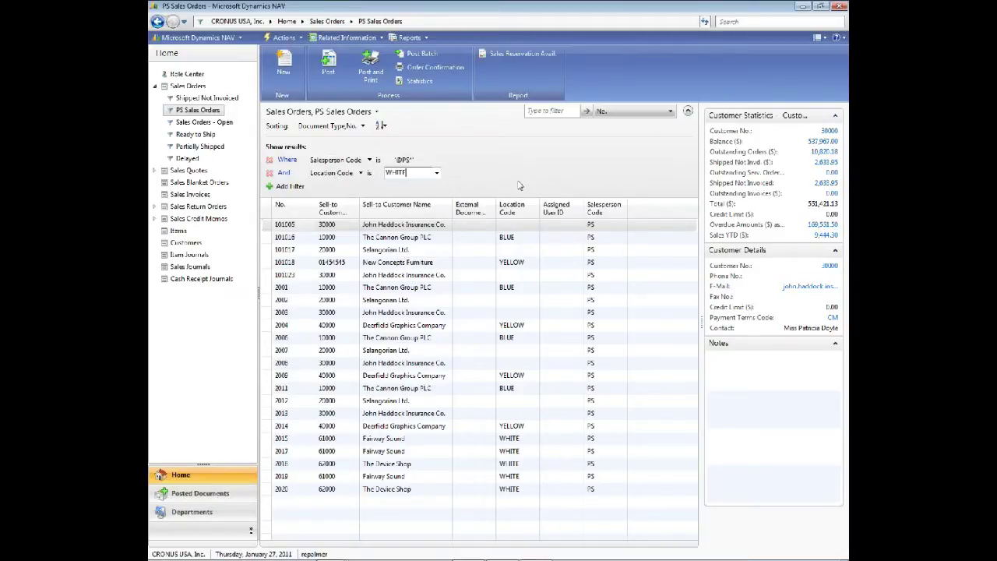
left_click(288, 153)
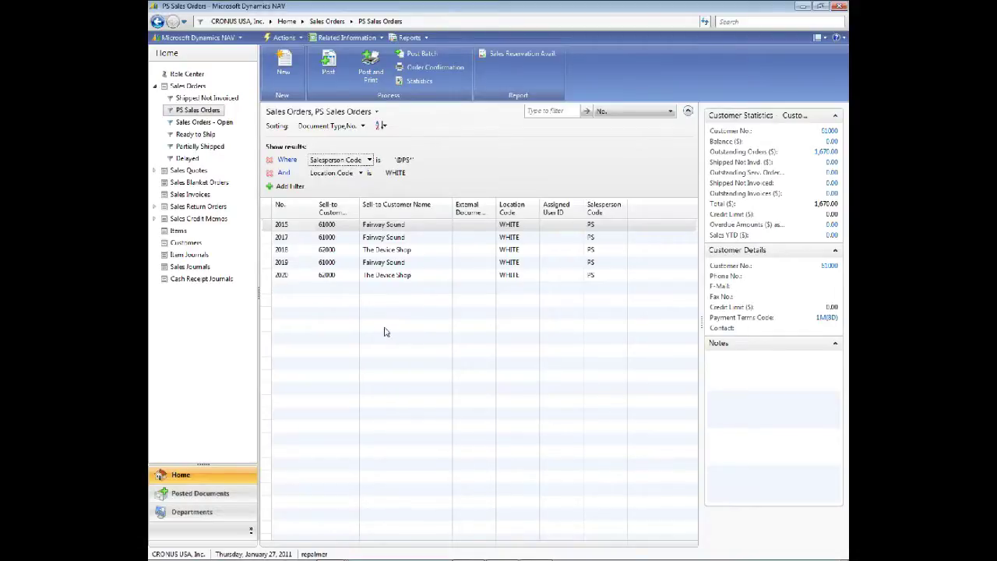
Step: Save the filtered list as a separate White W/H view in the Home activity group, and decline the application restart
left_click(295, 117)
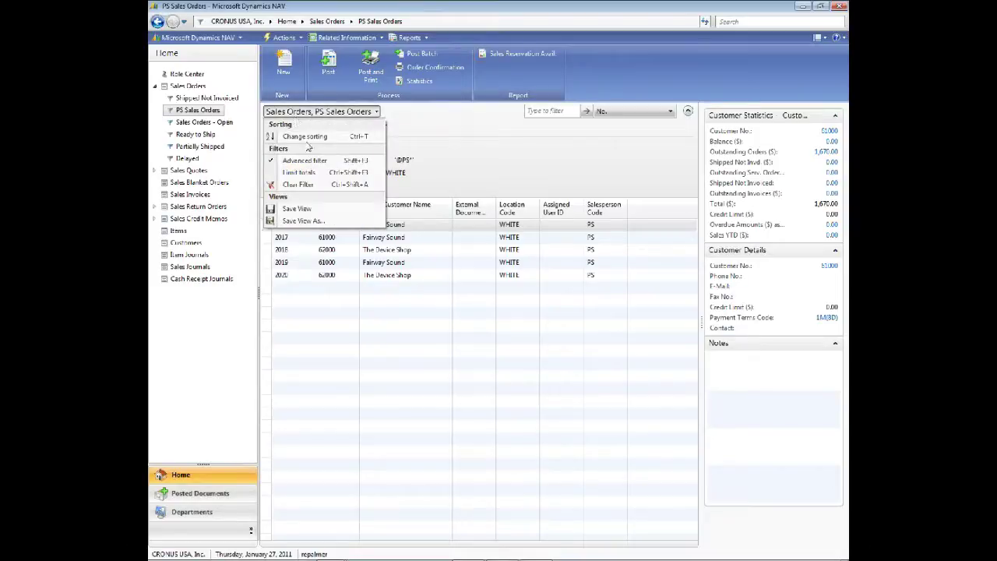
left_click(321, 224)
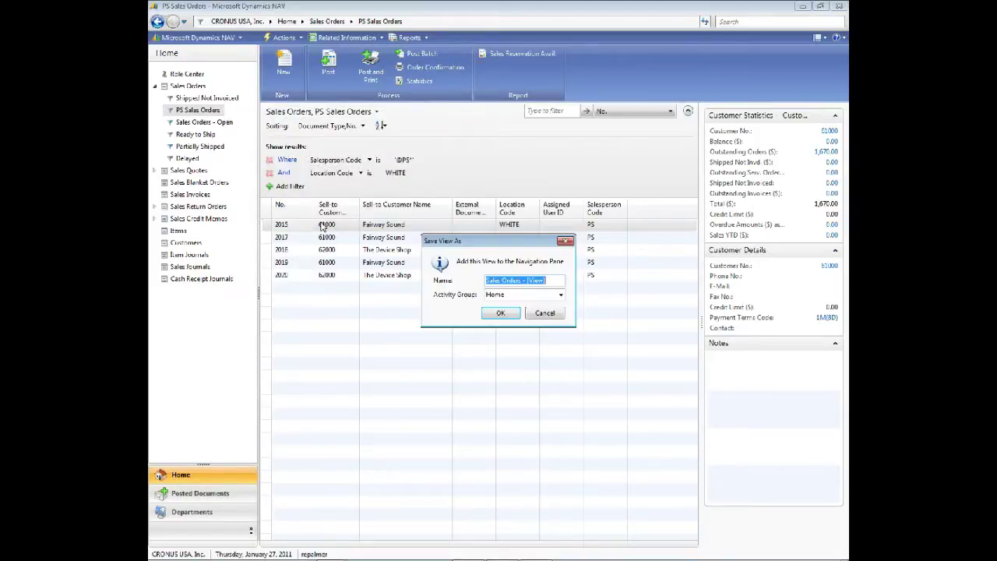
type("S")
type("O")
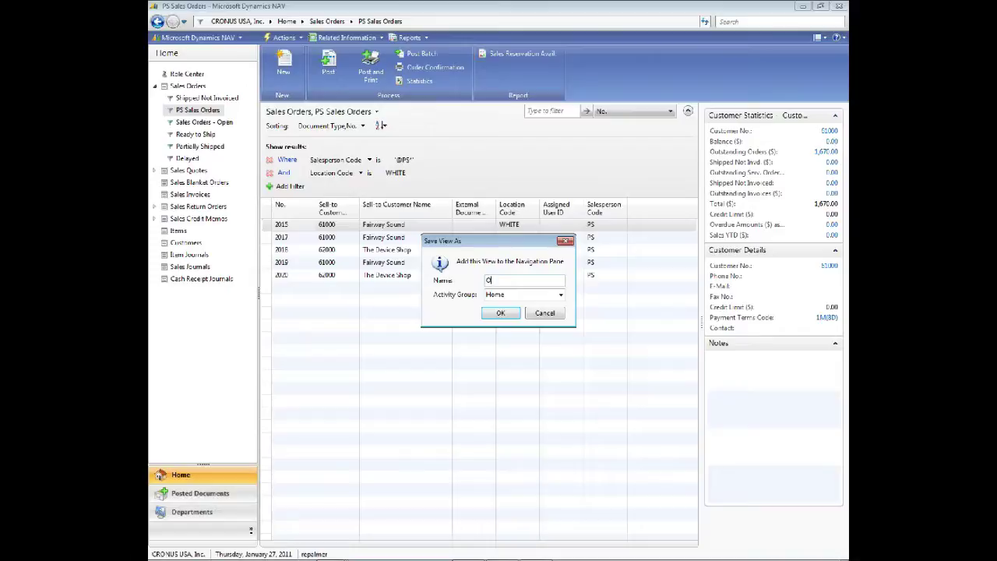
type("S & White W/H")
key("Return")
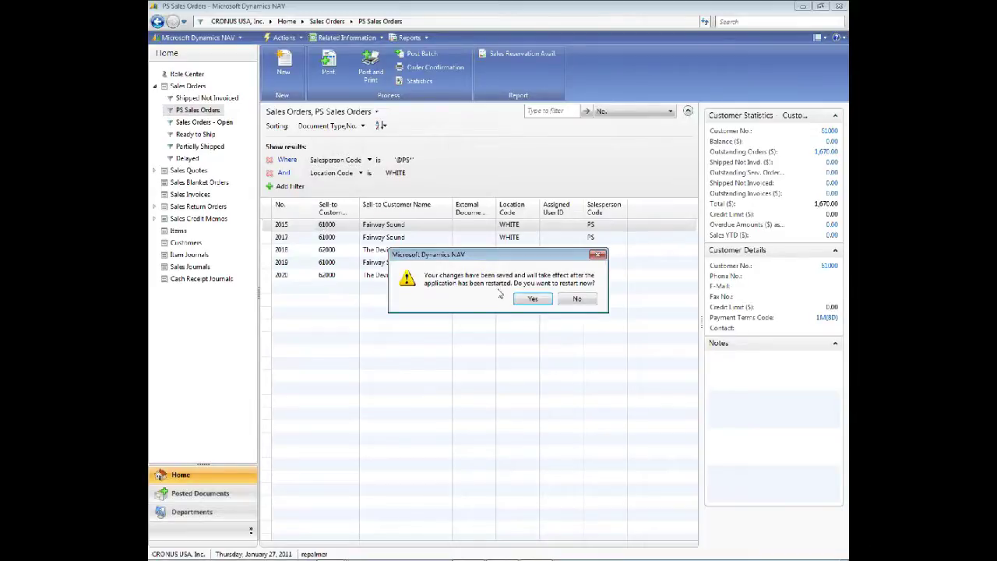
left_click(575, 299)
Step: Return to the Role Center and look through the Sales Orders, PS Sales Orders, Ready to Ship, Partially Shipped and Delayed lists
left_click(189, 73)
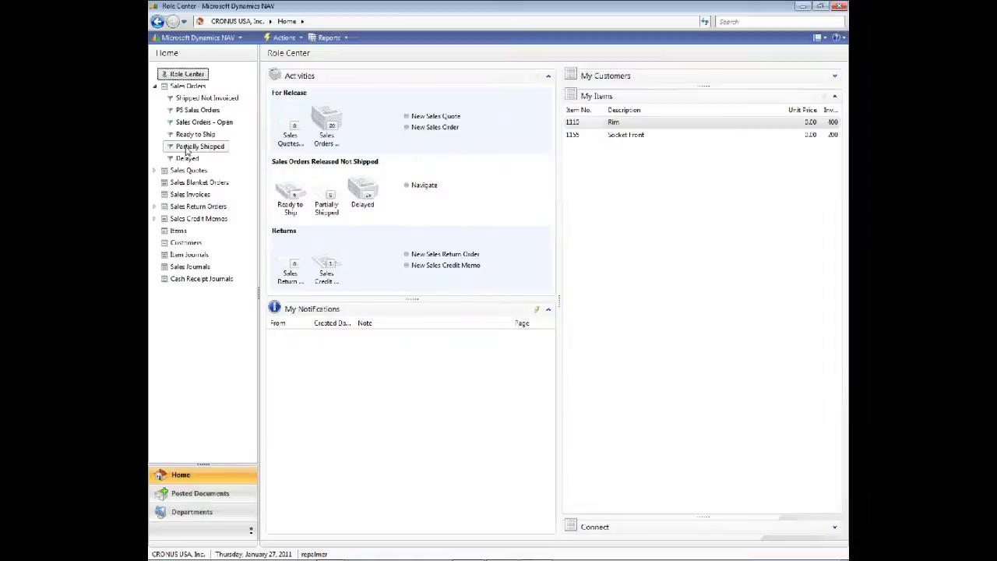
left_click(180, 86)
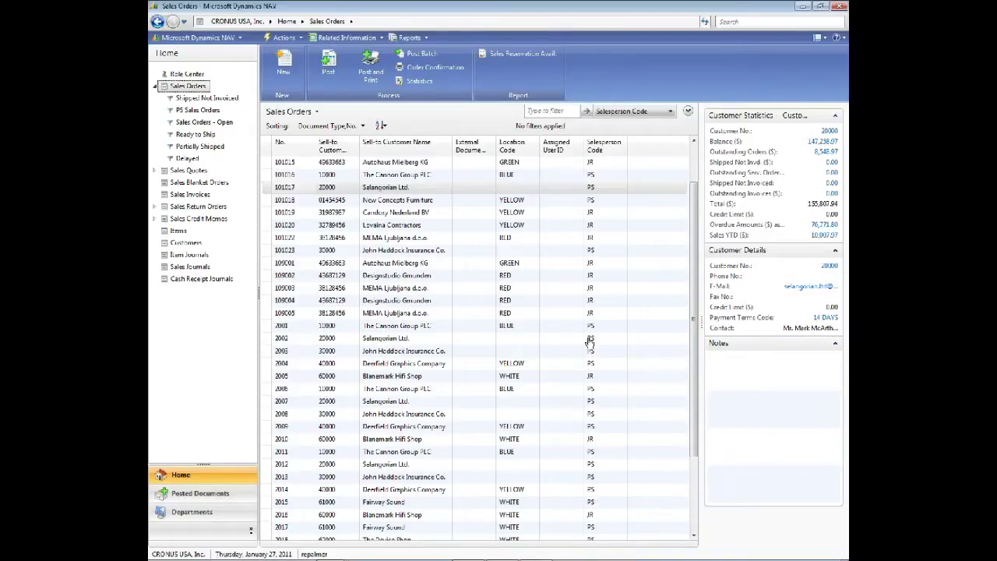
left_click(206, 110)
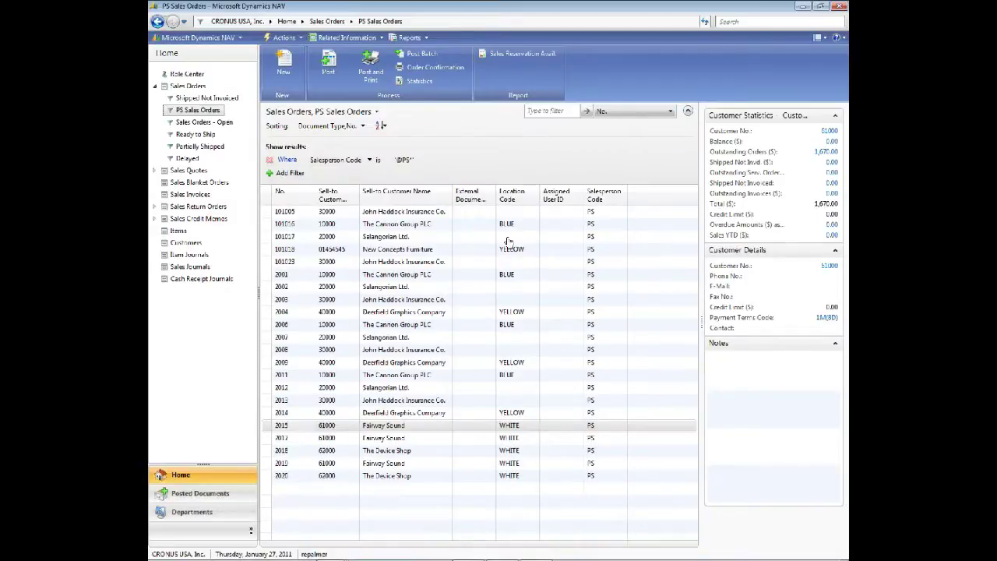
left_click(179, 134)
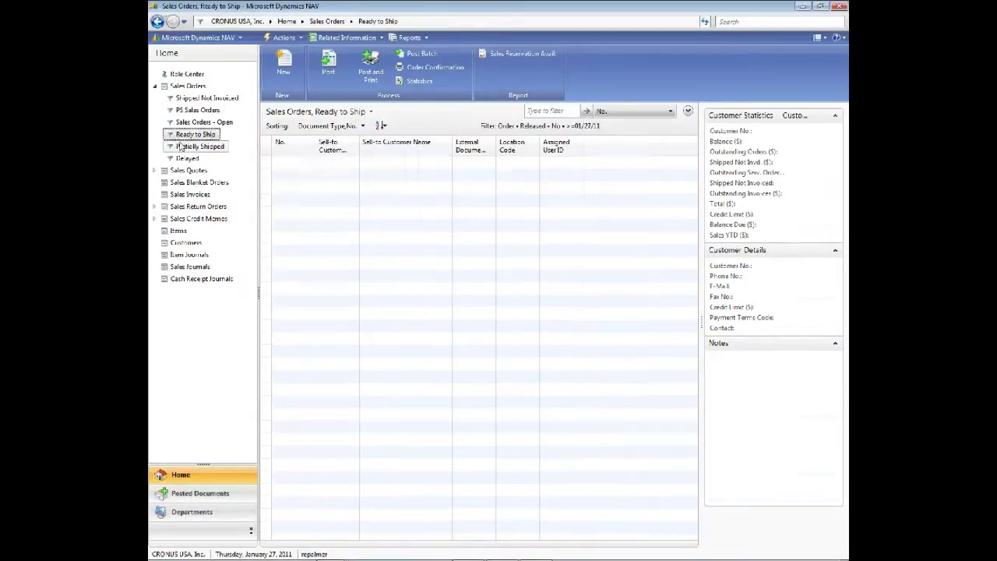
left_click(181, 146)
left_click(184, 159)
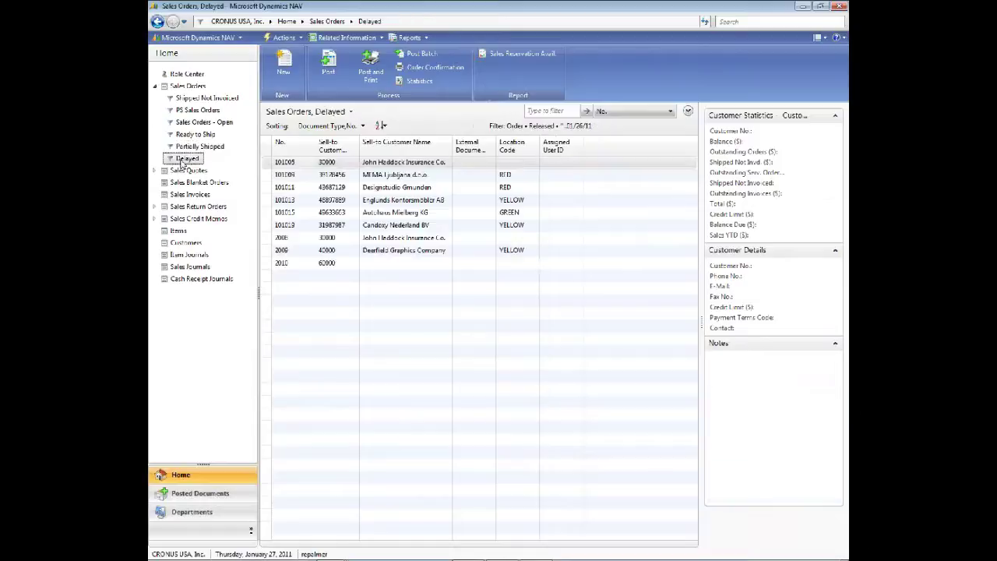
Step: Expand Sales Quotes, Sales Return Orders and Sales Credit Memos to show their saved views
left_click(155, 171)
left_click(156, 172)
left_click(155, 172)
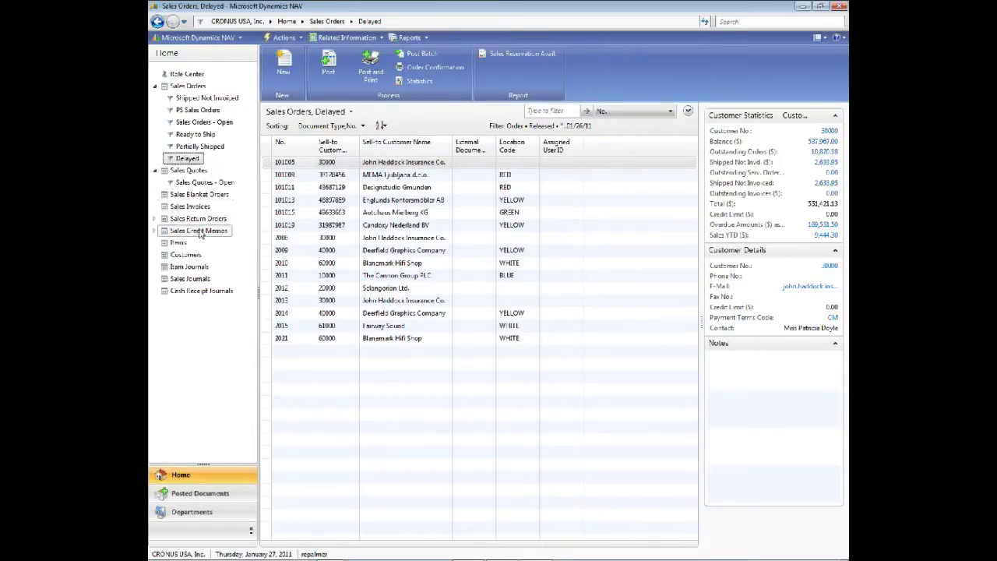
left_click(155, 220)
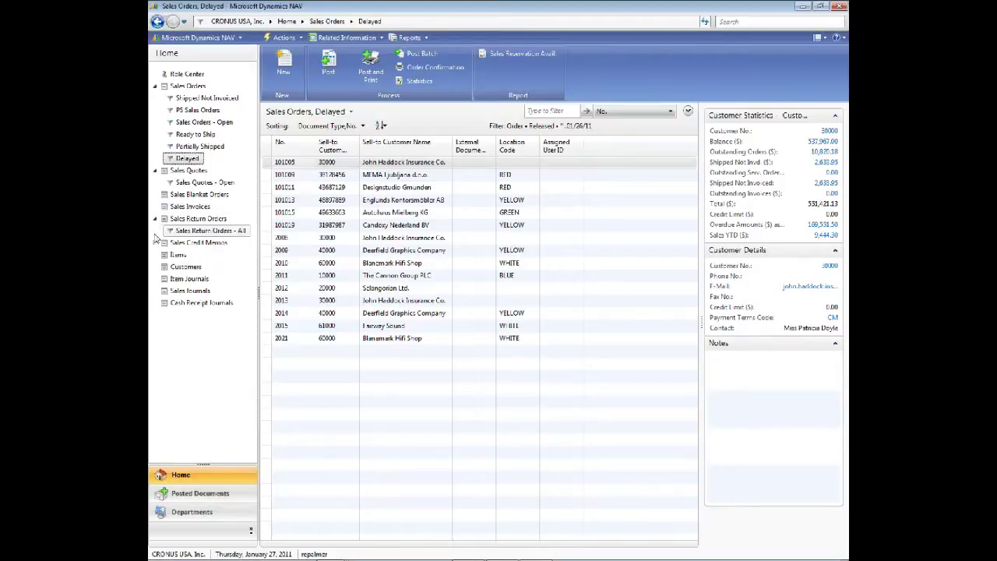
left_click(155, 243)
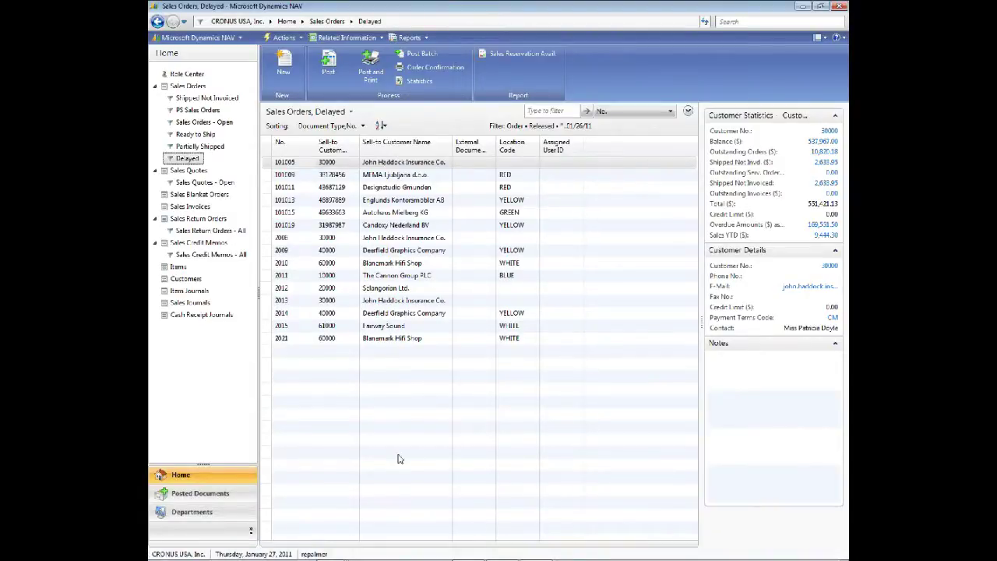
Step: Open the delayed sales order for Englunds Kontorsmöbler AB and maximize its window
left_click(434, 200)
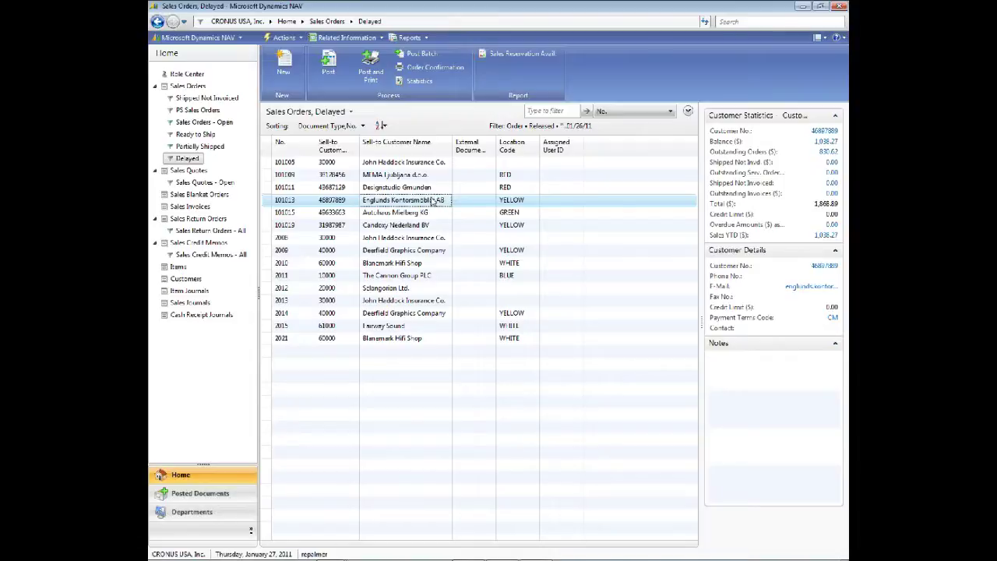
left_click(292, 203)
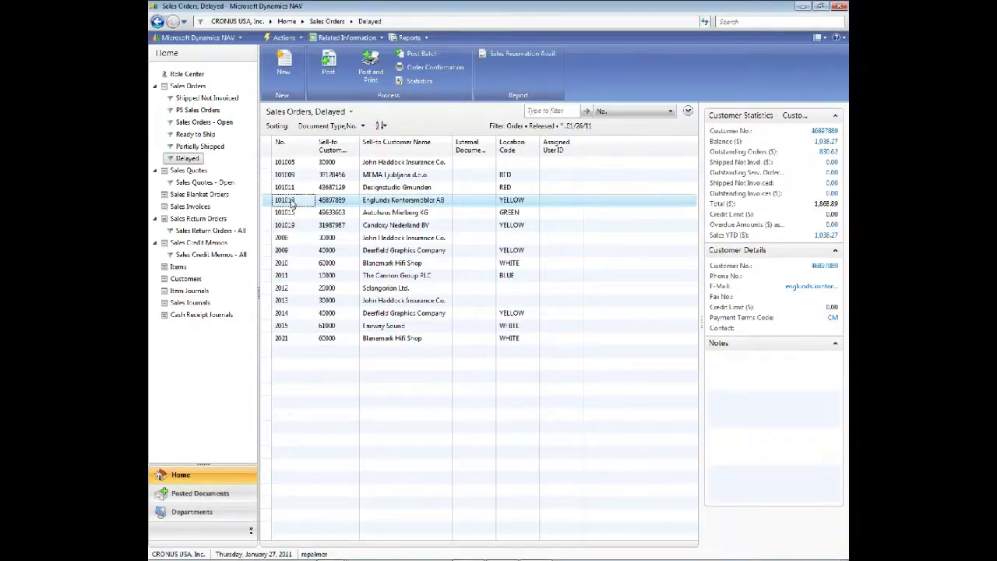
double_click(292, 203)
left_click(702, 23)
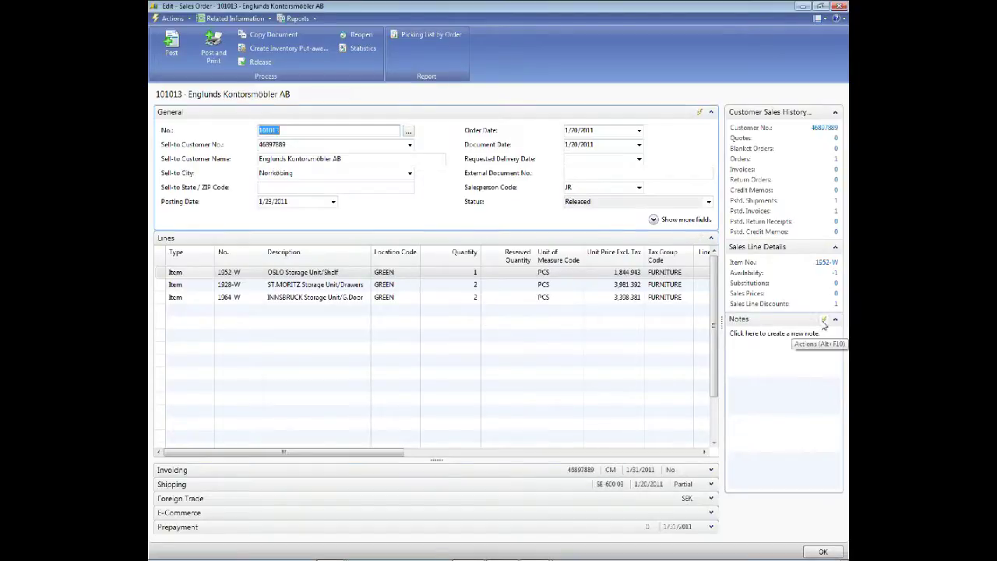
Step: Save a note on the order reading "Please give this order priority.", addressed to the current user's own account with notification enabled
left_click(773, 334)
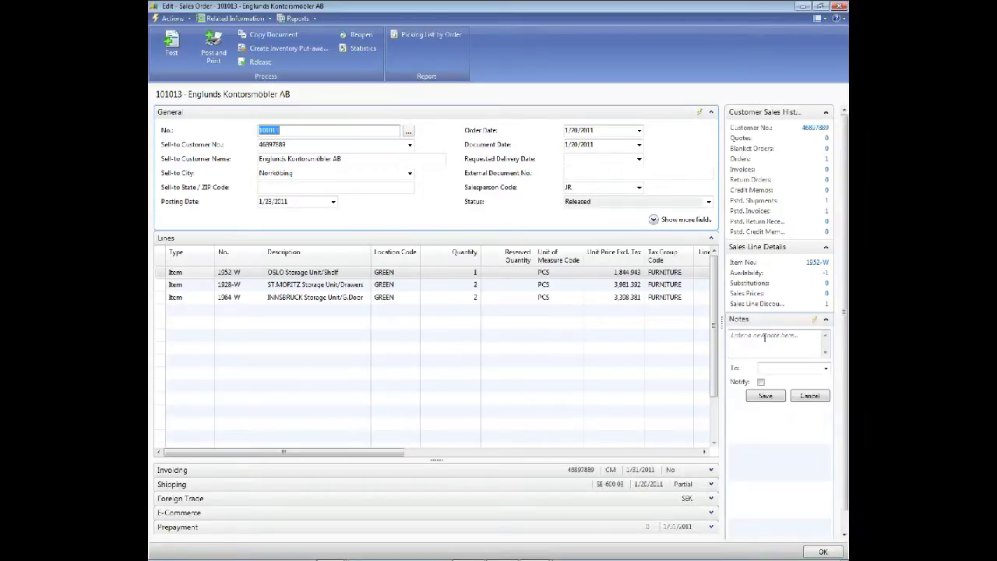
left_click(758, 341)
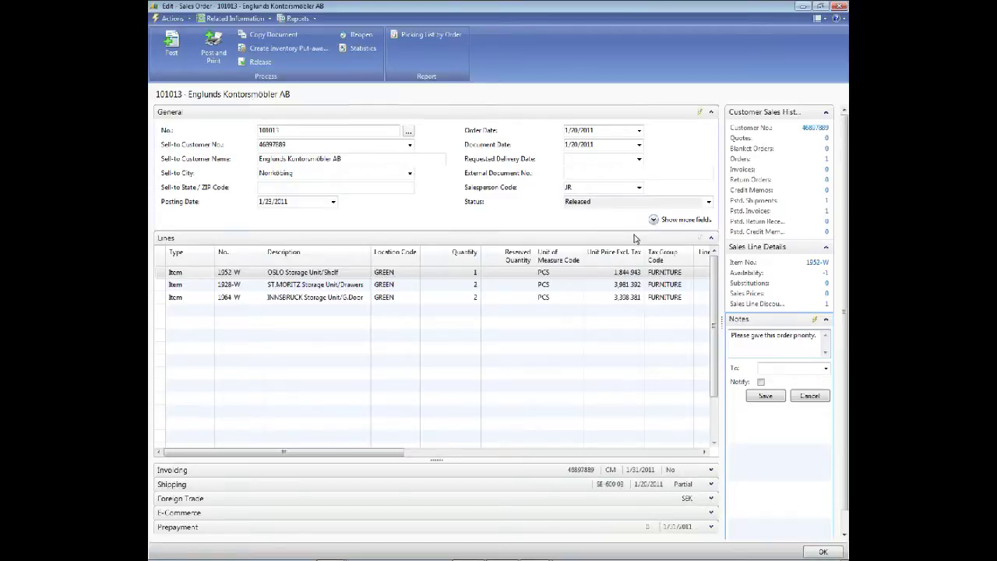
left_click(822, 371)
left_click(772, 379)
left_click(761, 382)
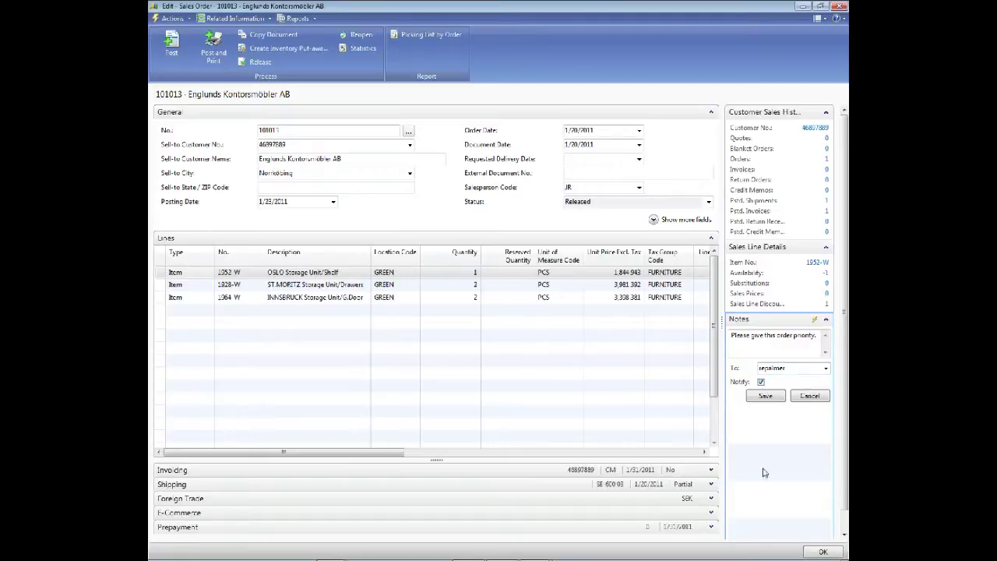
left_click(825, 367)
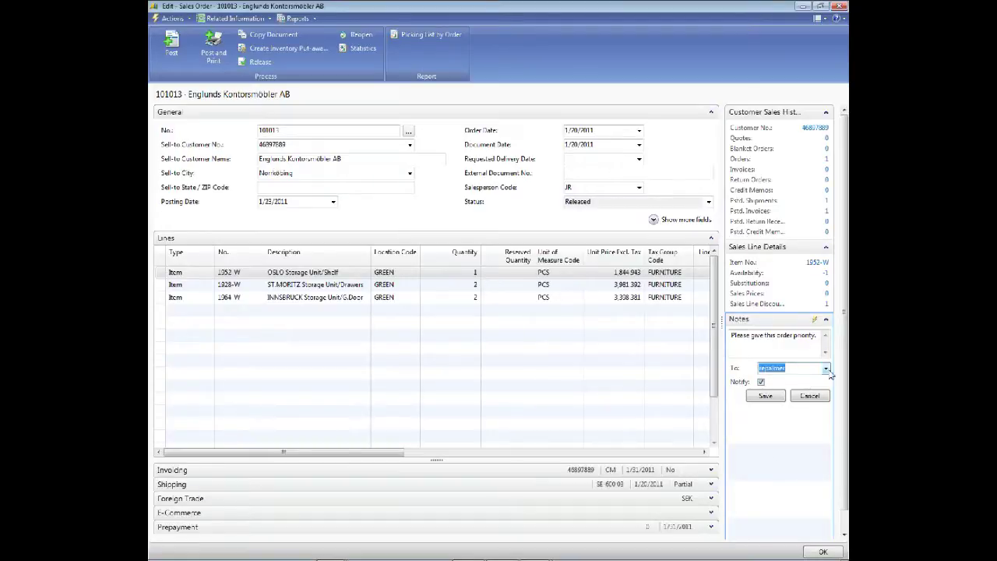
left_click(778, 429)
left_click(765, 398)
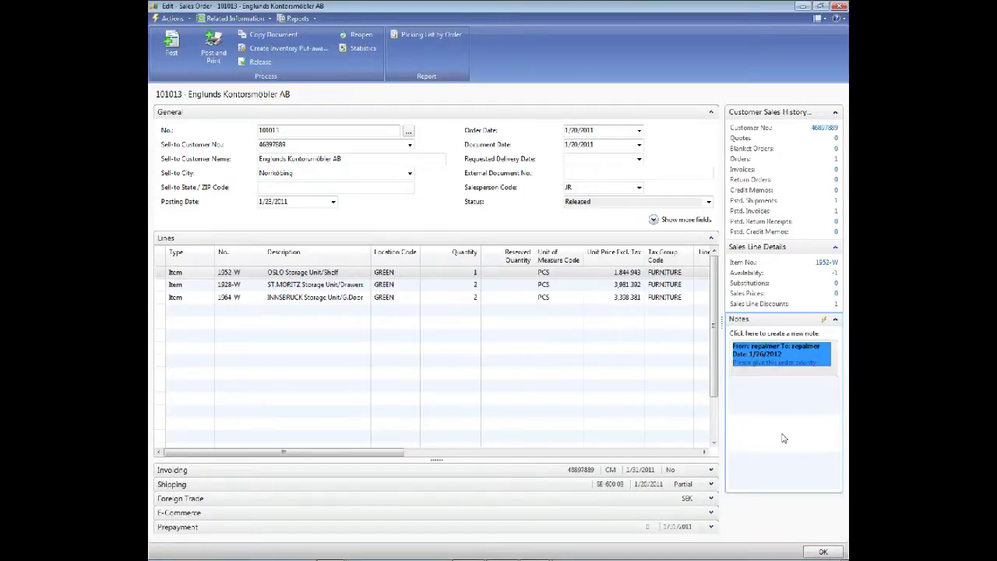
Step: Save a second note reading "This is a note without notification." with notification disabled, and select each saved note
left_click(796, 334)
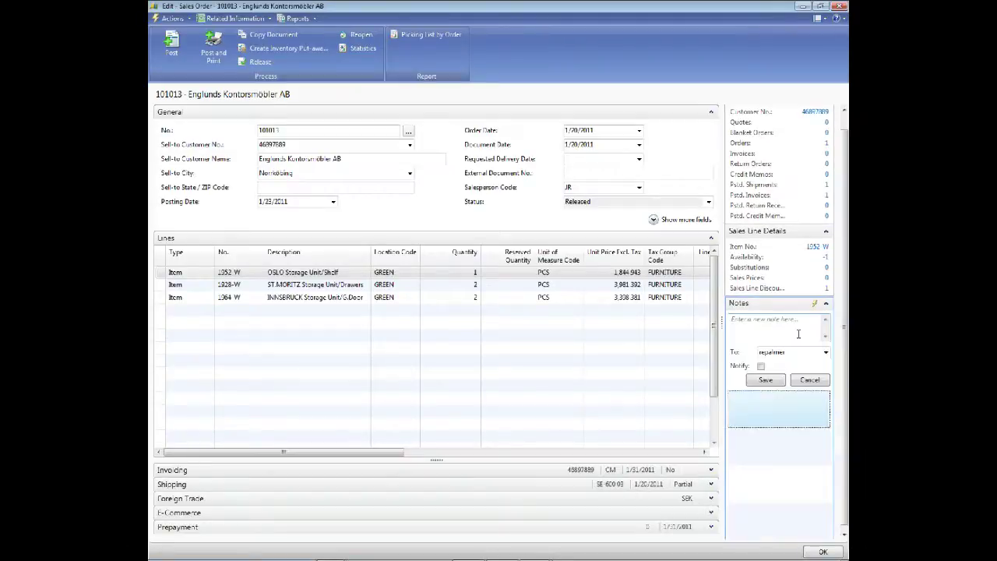
left_click(777, 334)
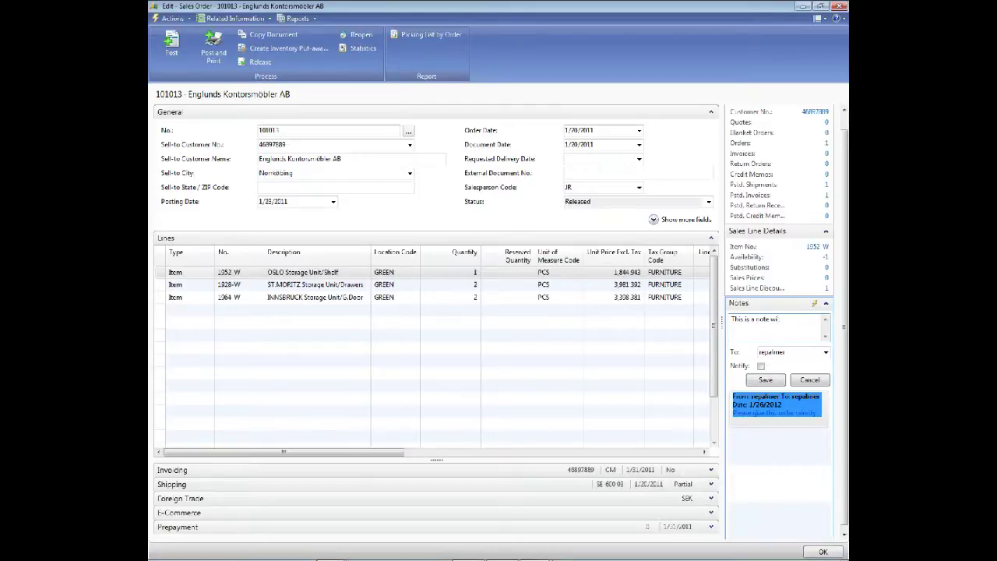
type("This is a note without notification.")
left_click(766, 380)
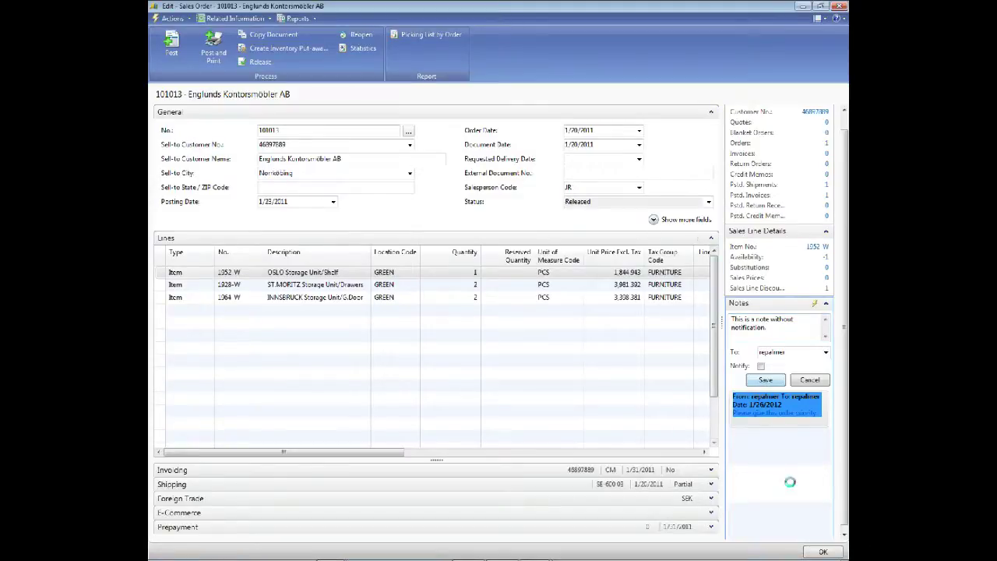
left_click(772, 402)
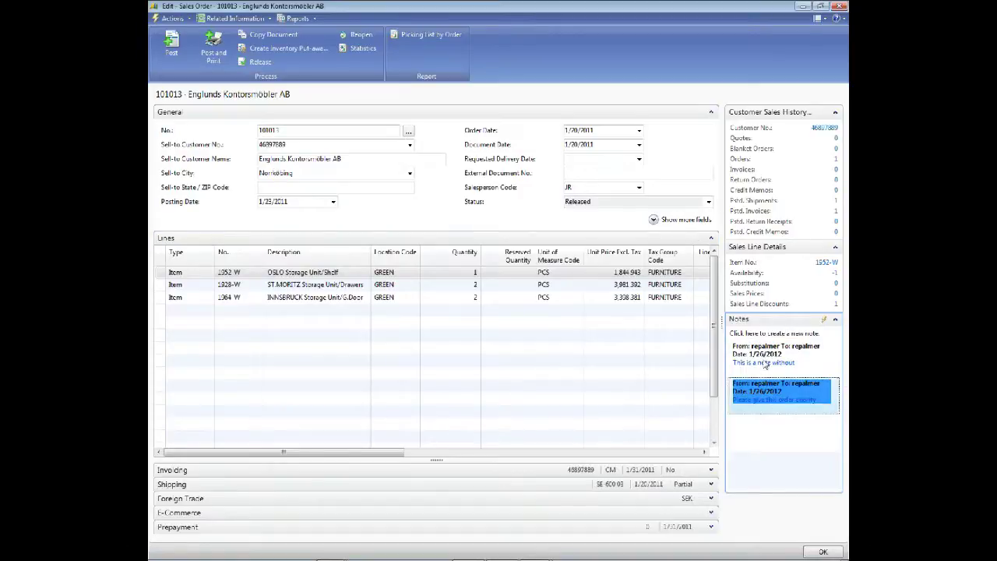
left_click(766, 364)
Step: Close the sales order, return to the Role Center, and widen the Page column in My Notifications
mouse_move(805, 552)
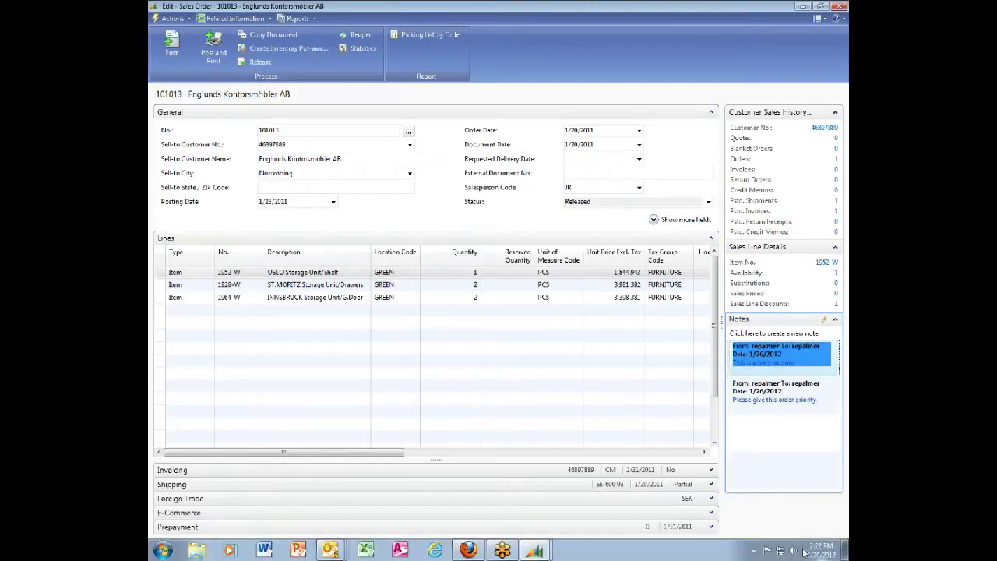
key("Escape")
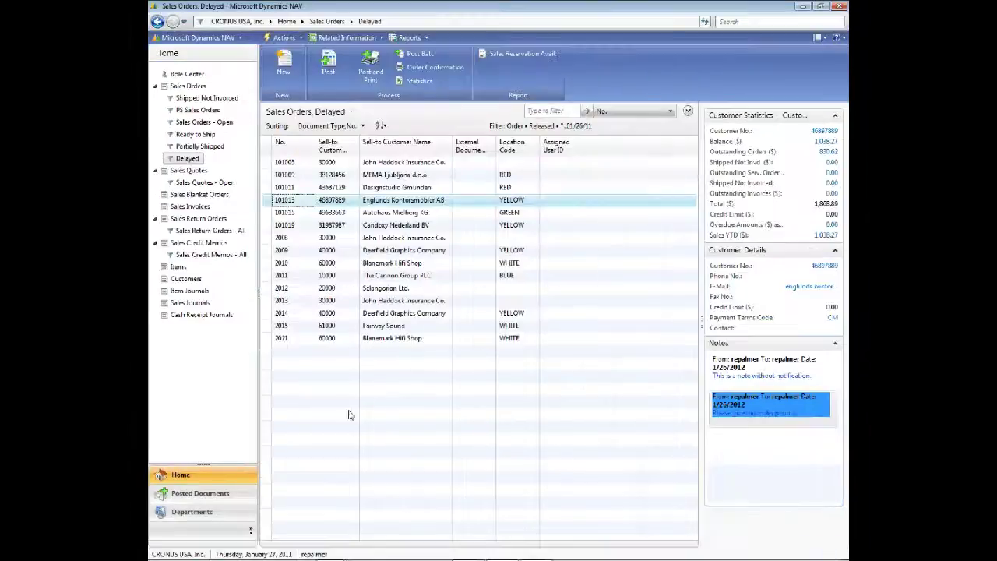
left_click(187, 75)
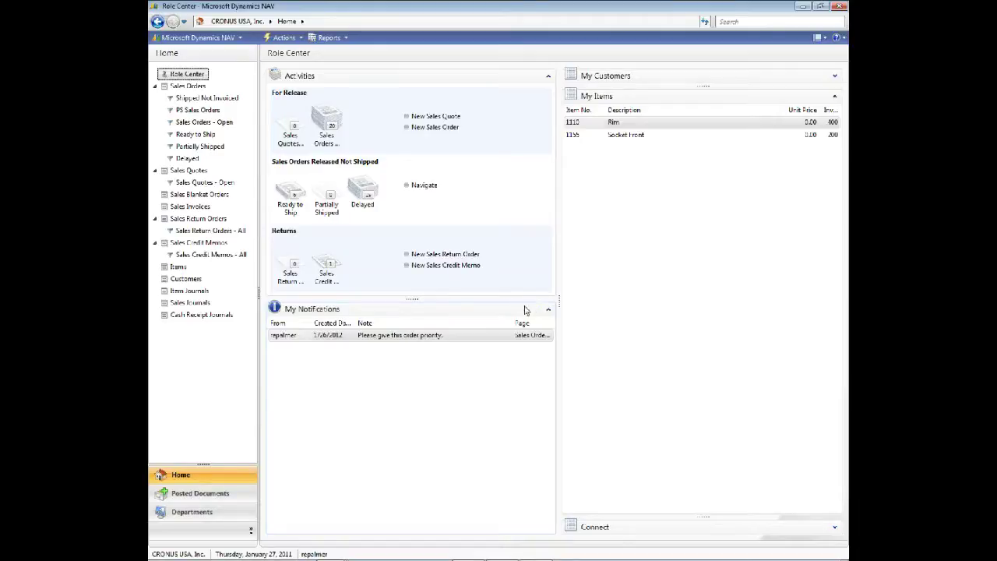
left_click_drag(510, 323, 480, 323)
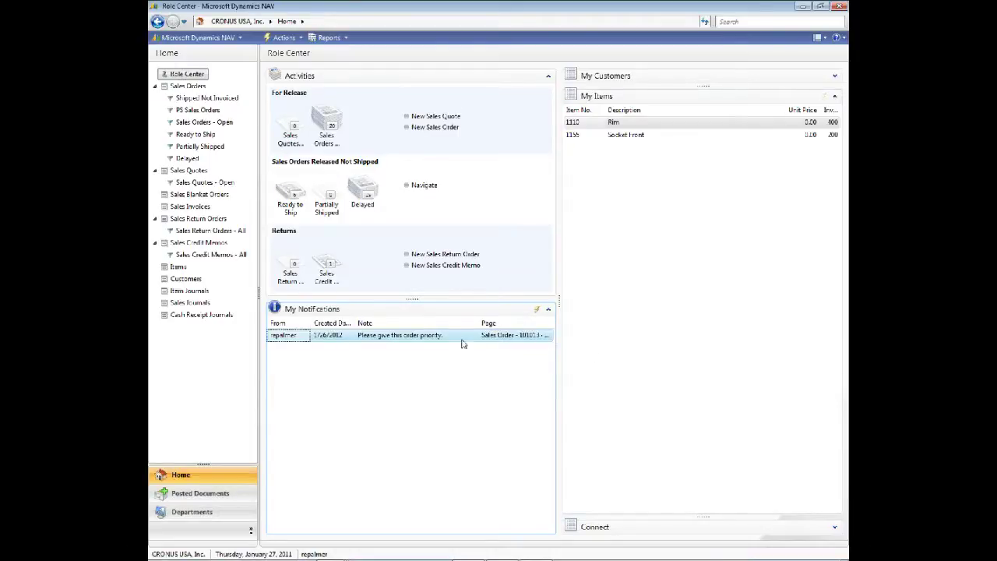
Step: Open the sales order from its priority notification, view its available actions, and close the order
double_click(394, 337)
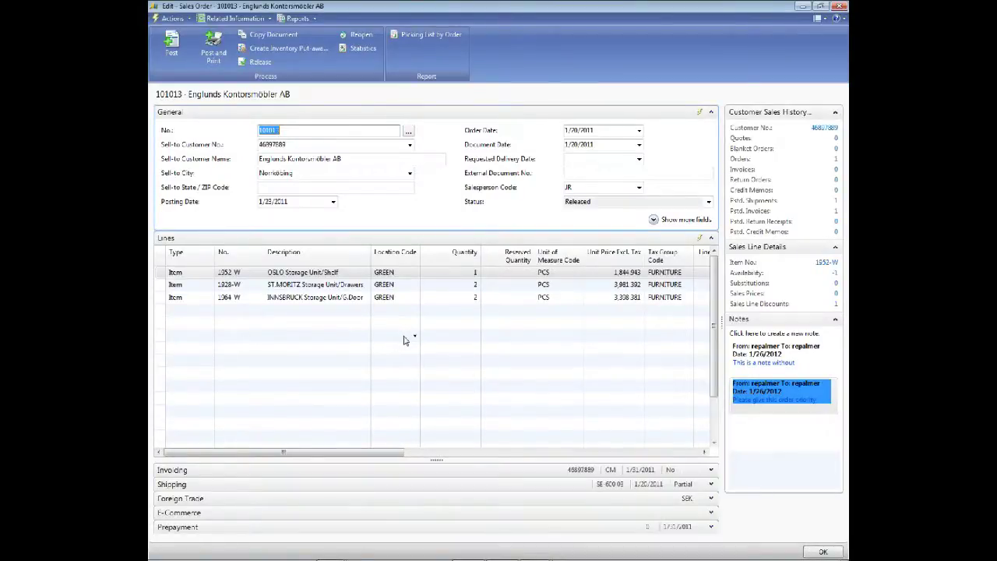
mouse_move(616, 557)
left_click(170, 18)
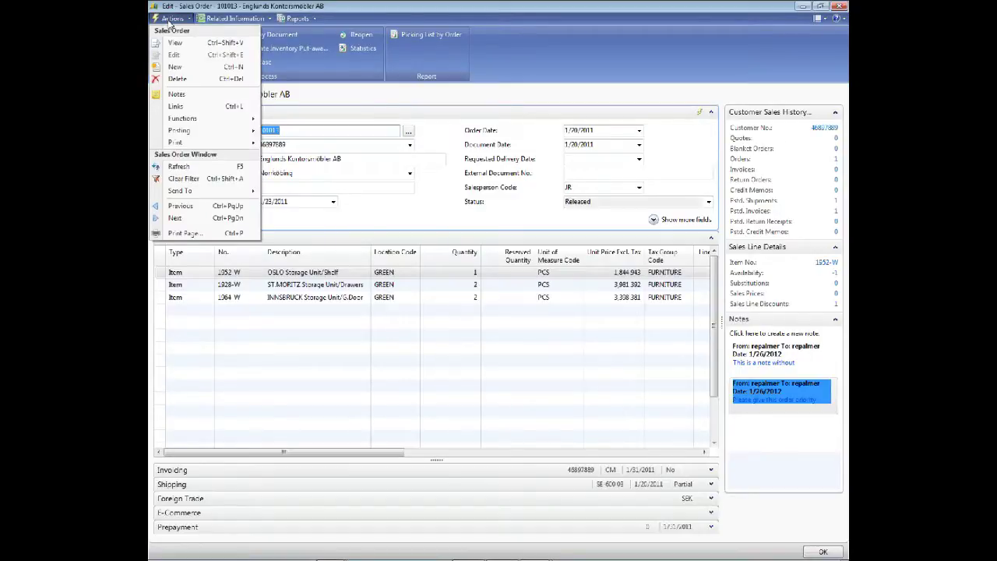
left_click(171, 19)
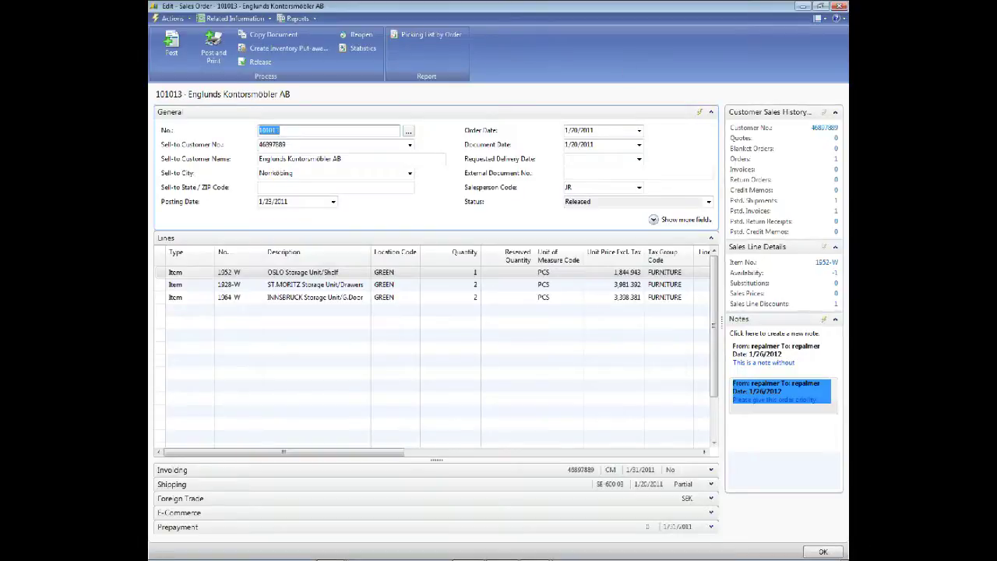
left_click(822, 551)
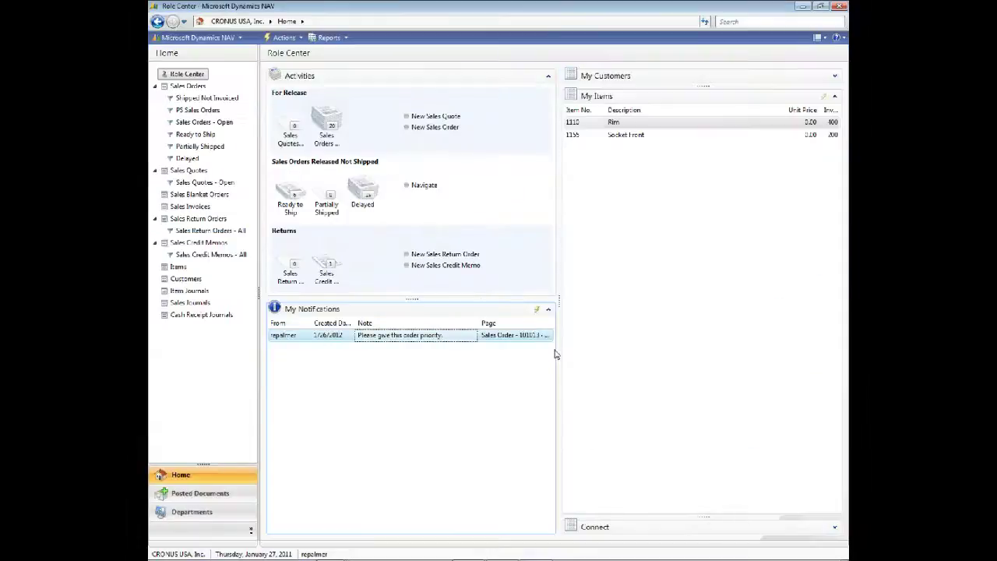